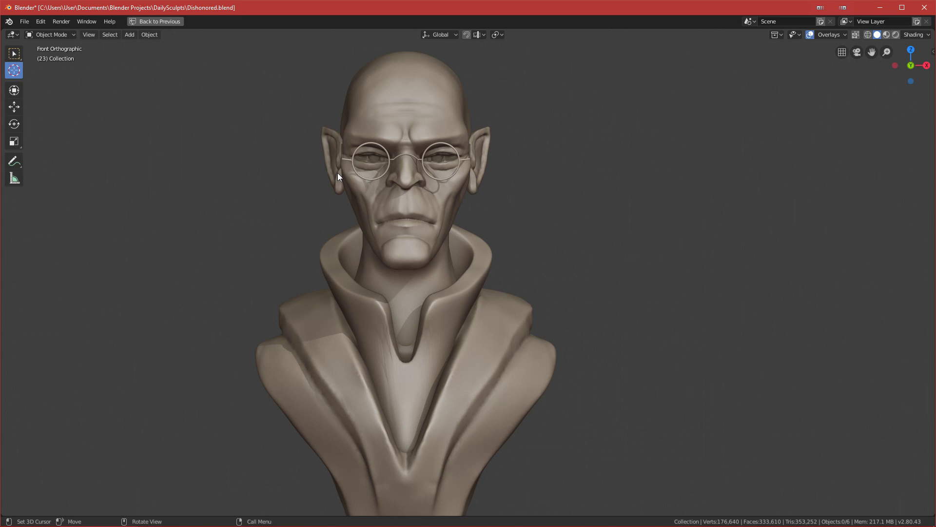
# Examine the finished bust sculpt, from the full silhouette down to the face and glasses
pyautogui.scroll(-3, 338, 173)
pyautogui.scroll(2, 468, 282)
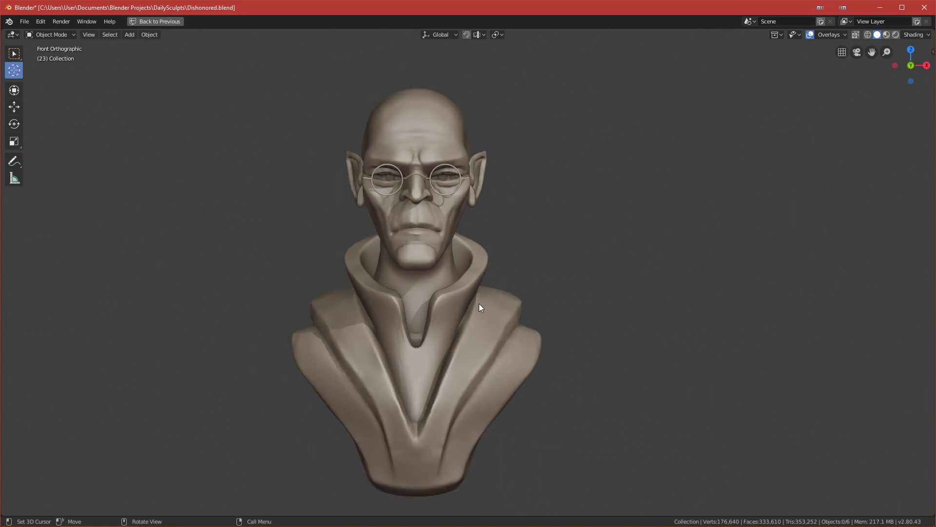
pyautogui.keyDown('shift'); pyautogui.moveTo(475, 291); pyautogui.dragTo(361, 289, button='middle'); pyautogui.keyUp('shift')
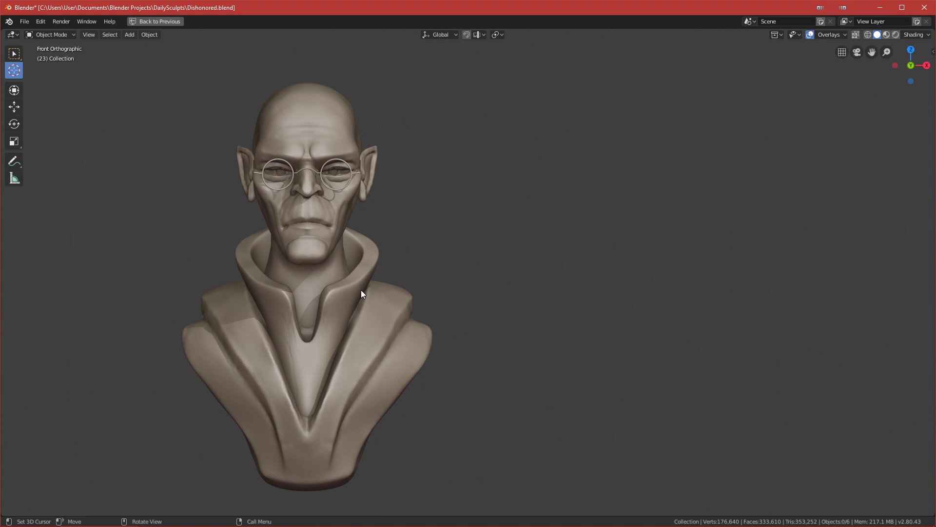
pyautogui.scroll(1, 438, 288)
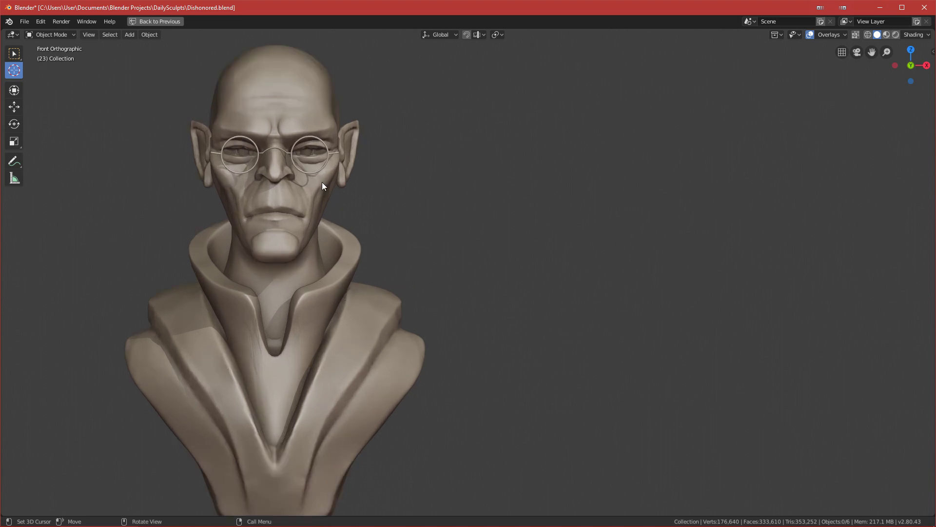
pyautogui.scroll(-2, 348, 277)
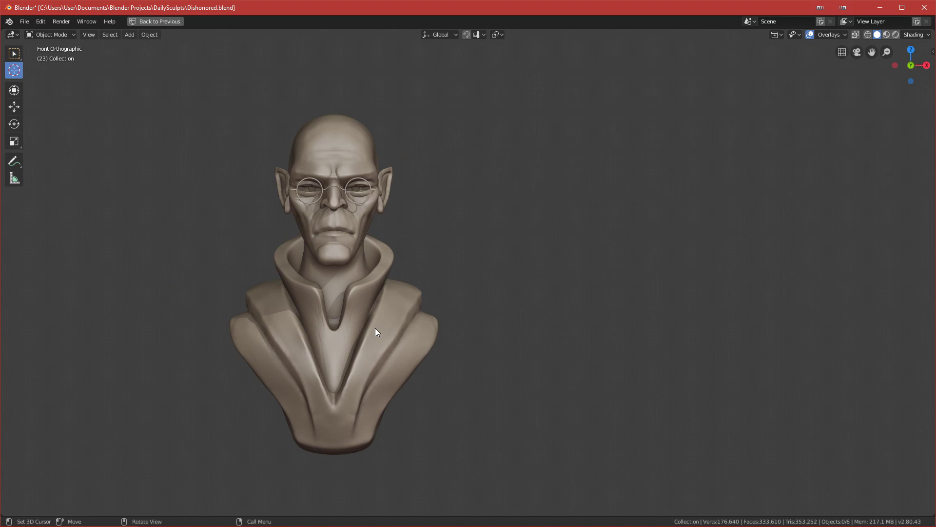
pyautogui.scroll(2, 324, 359)
pyautogui.moveTo(344, 322); pyautogui.dragTo(397, 327, button='middle')
pyautogui.scroll(-2, 344, 315)
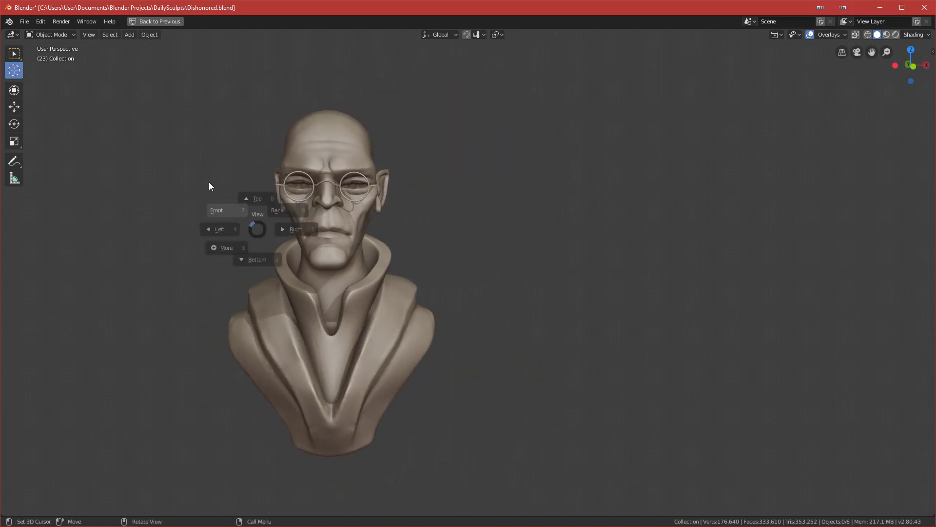
pyautogui.scroll(2, 381, 304)
pyautogui.scroll(10, 455, 305)
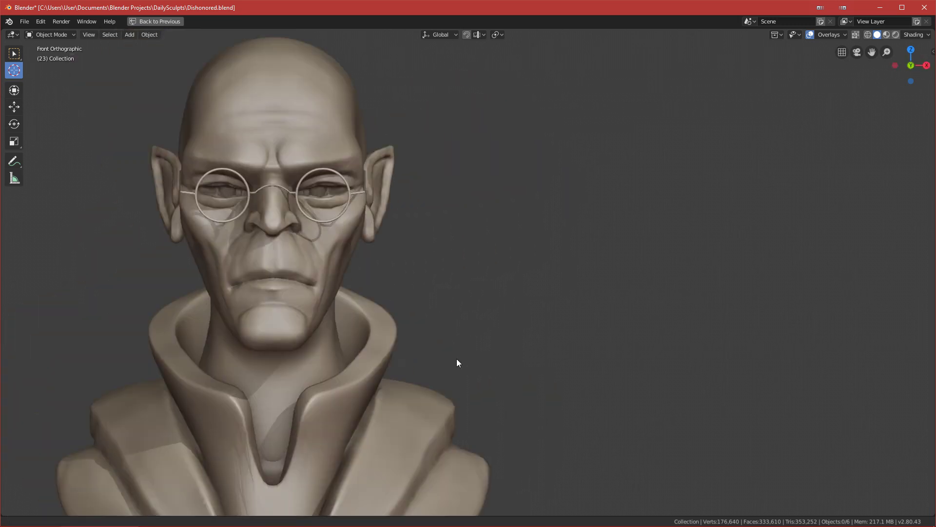
pyautogui.scroll(-10, 349, 360)
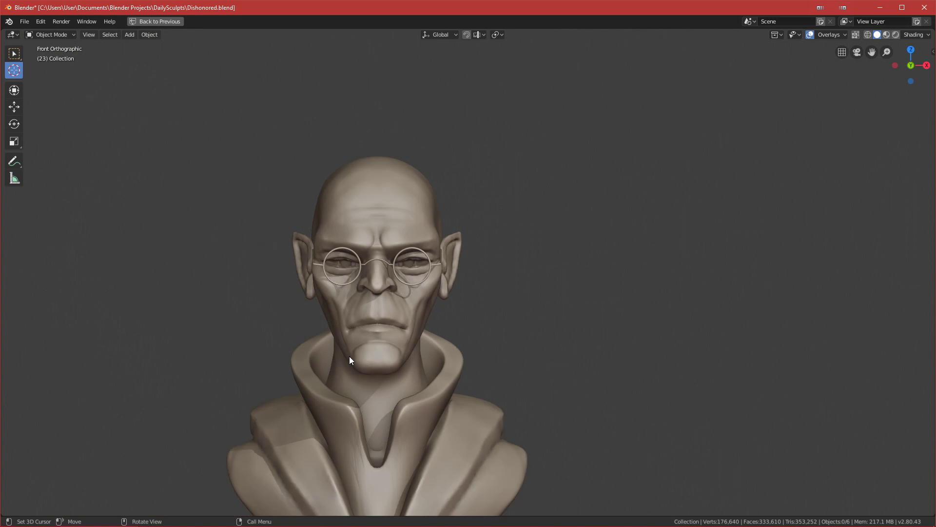
pyautogui.scroll(1, 406, 357)
pyautogui.scroll(-1, 407, 355)
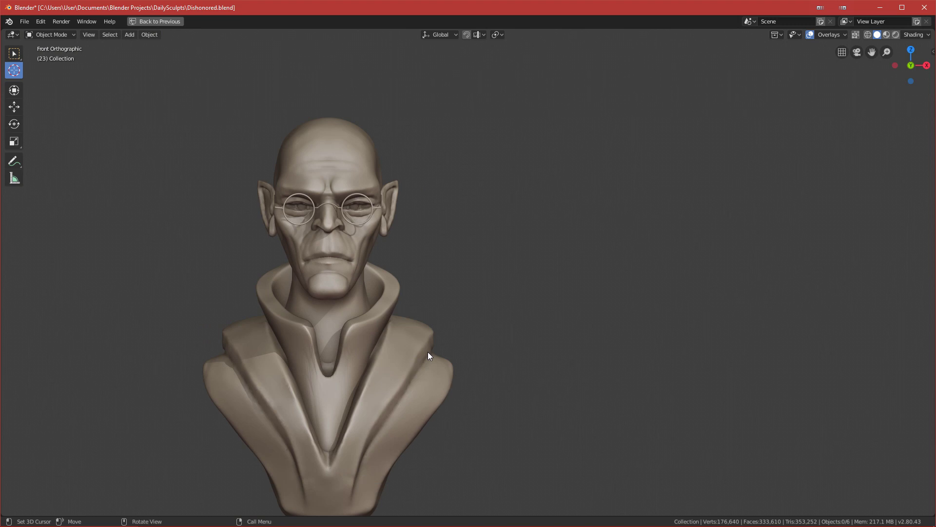
# Add a UV sphere and move it beside the head, about 2.47 m along X and -0.189 m along Z
pyautogui.hotkey('shift', 'a')
pyautogui.moveTo(503, 330)
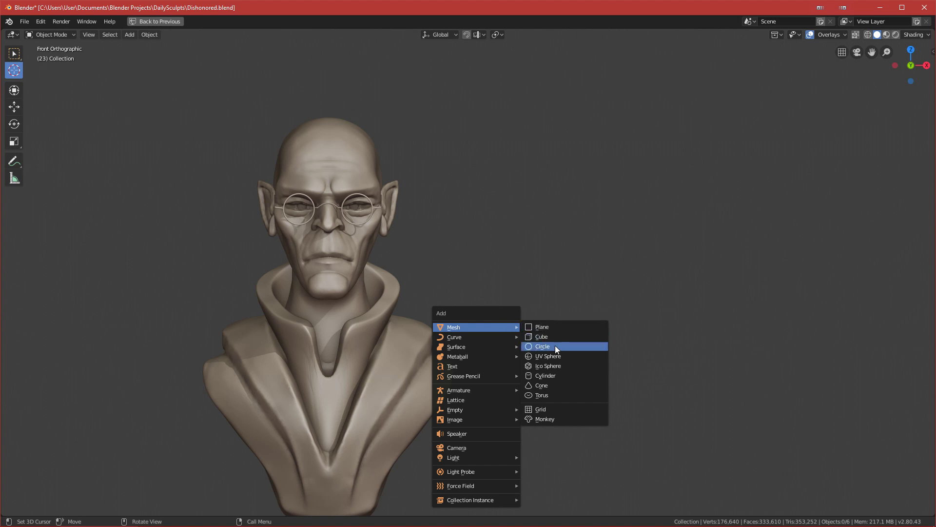
pyautogui.click(551, 358)
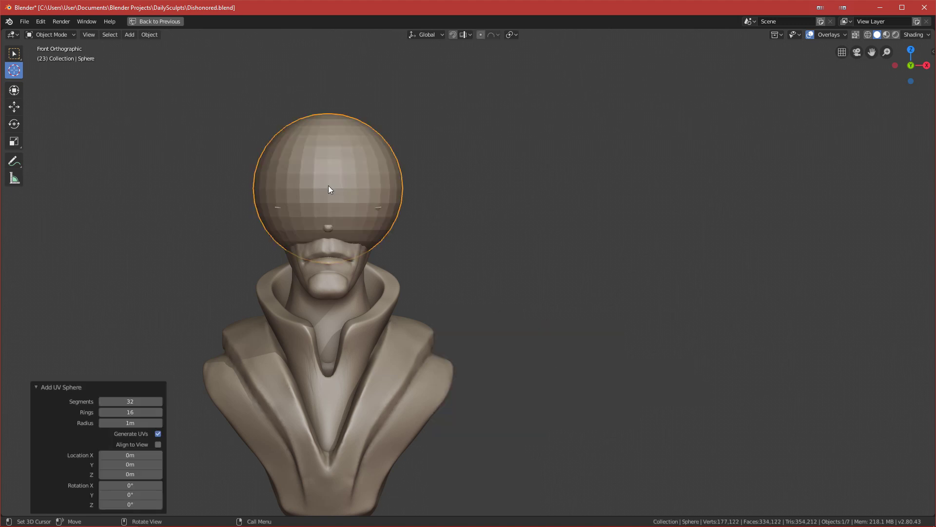
pyautogui.press('g')
pyautogui.click(505, 233)
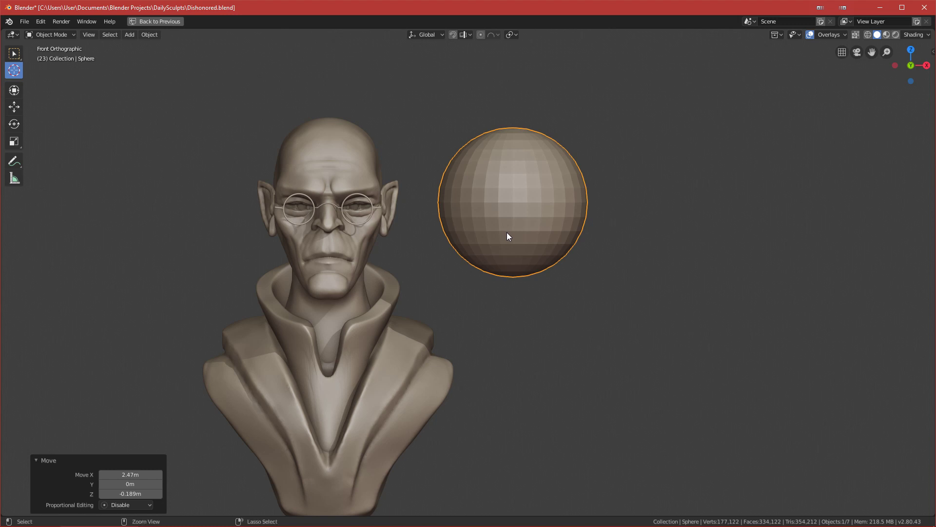
# Give the sphere a level 2 subdivision surface and shade it smooth
pyautogui.hotkey('ctrl', '2')
pyautogui.scroll(5, 517, 223)
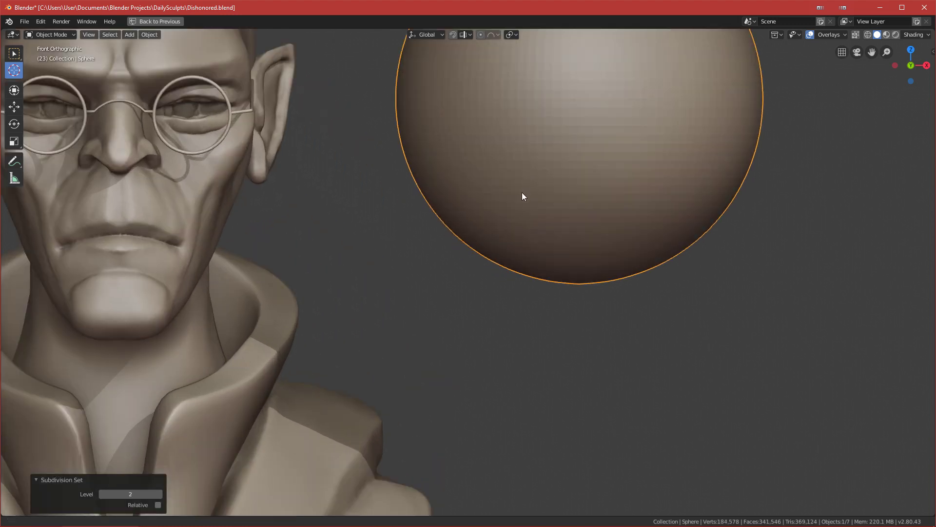
pyautogui.scroll(-4, 523, 196)
pyautogui.rightClick(537, 265)
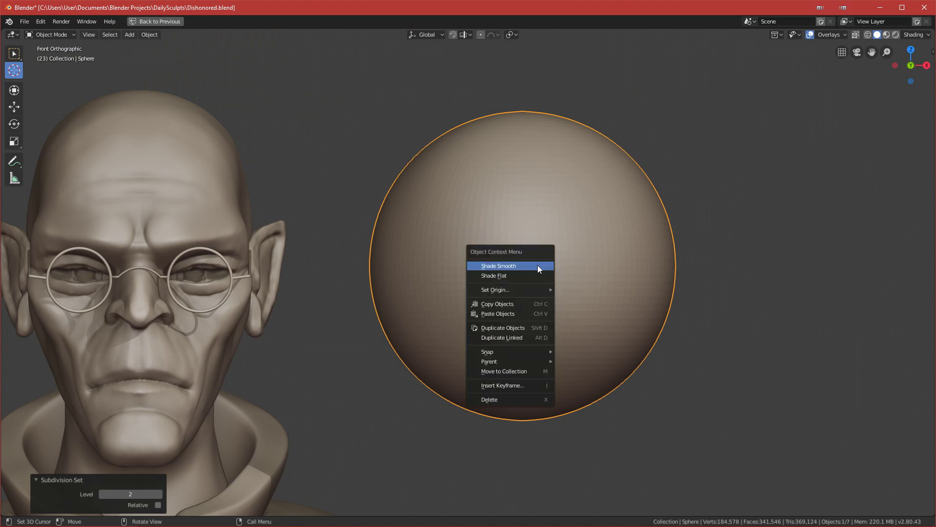
pyautogui.click(538, 266)
pyautogui.scroll(-1, 555, 291)
pyautogui.scroll(-3, 555, 291)
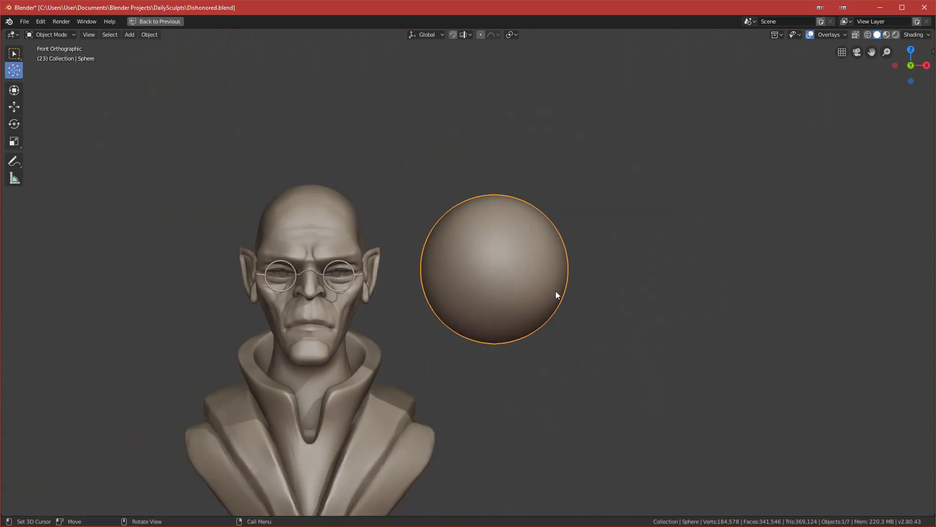
# Restore the full window layout and add an X-axis Mirror modifier to the sphere with the head (Cube) as mirror object
pyautogui.moveTo(627, 301)
pyautogui.mouseDown(button='middle')
pyautogui.moveTo(565, 327)
pyautogui.moveTo(525, 365)
pyautogui.moveTo(605, 327)
pyautogui.moveTo(625, 270)
pyautogui.moveTo(673, 271)
pyautogui.moveTo(643, 321)
pyautogui.moveTo(621, 308)
pyautogui.moveTo(619, 294)
pyautogui.mouseUp(button='middle')
pyautogui.press('`')
pyautogui.click(320, 170)
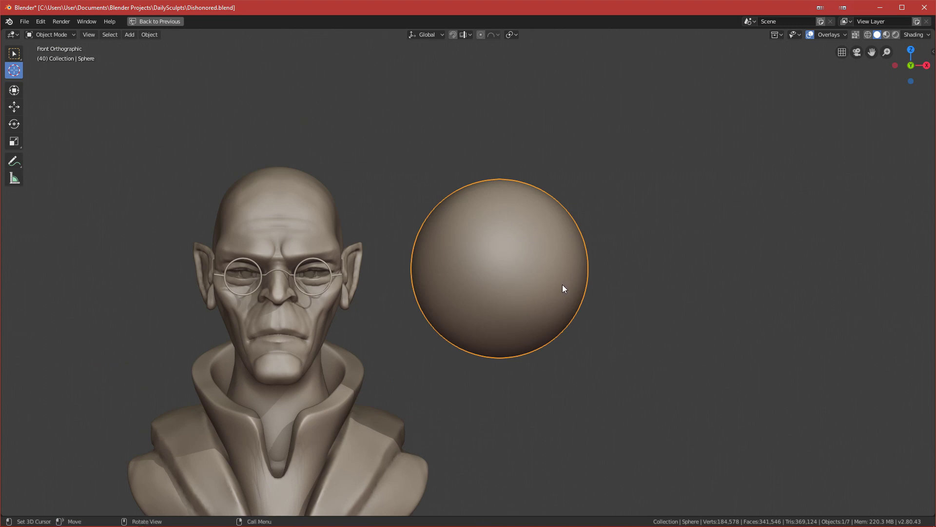
pyautogui.hotkey('ctrl', 'space')
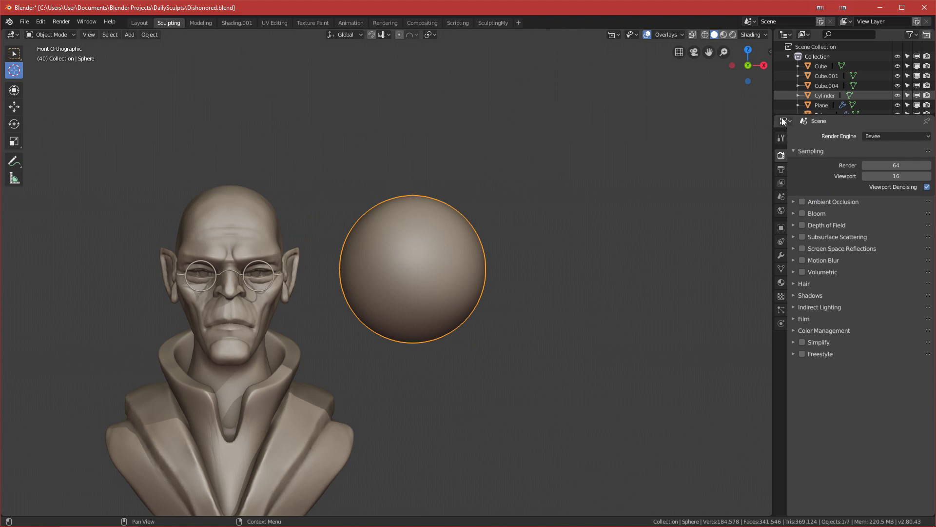
pyautogui.click(780, 256)
pyautogui.click(817, 136)
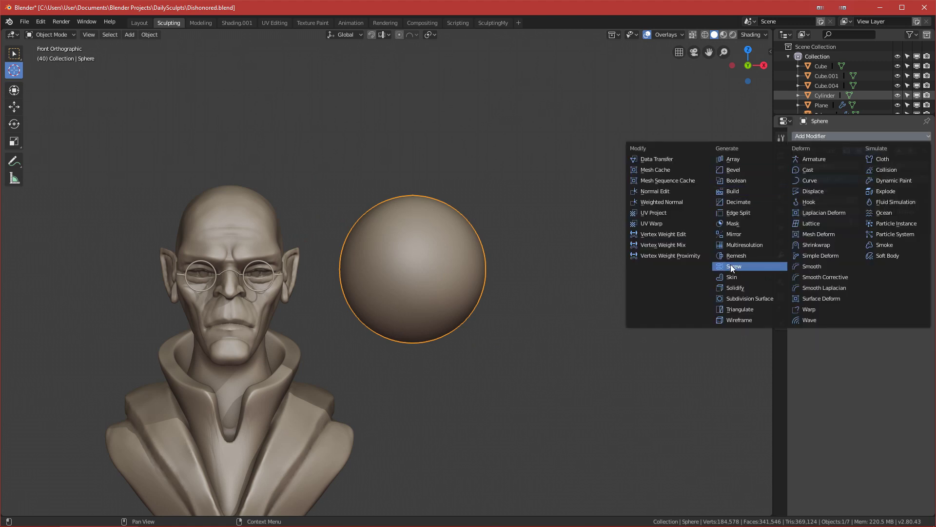
pyautogui.click(736, 235)
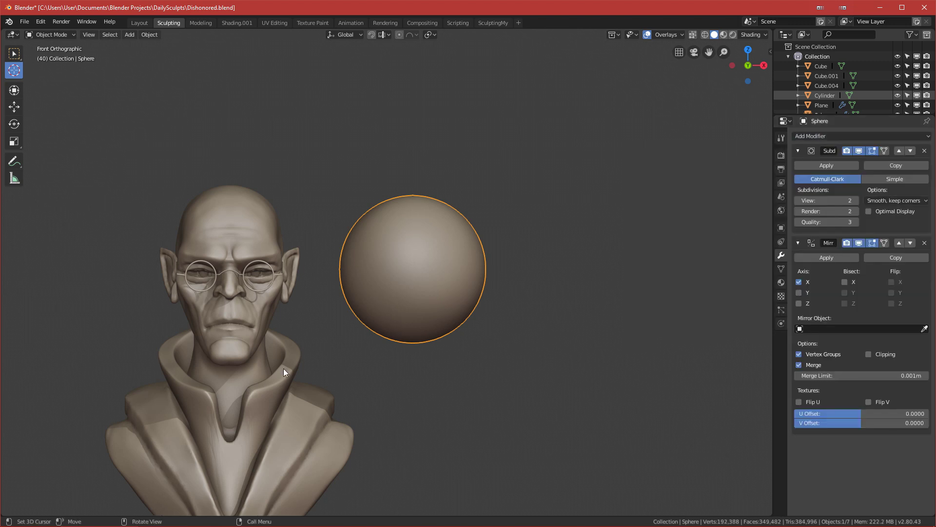
pyautogui.click(924, 328)
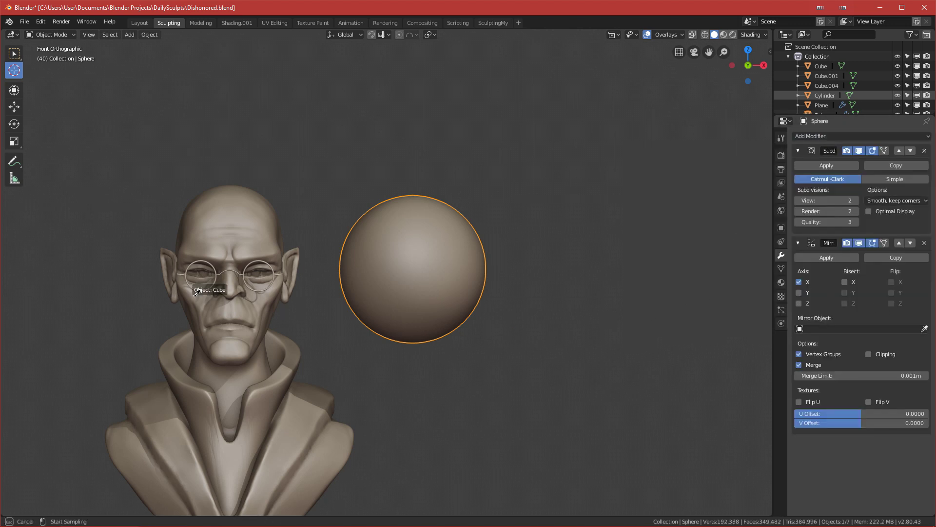
pyautogui.click(227, 215)
pyautogui.scroll(2, 405, 374)
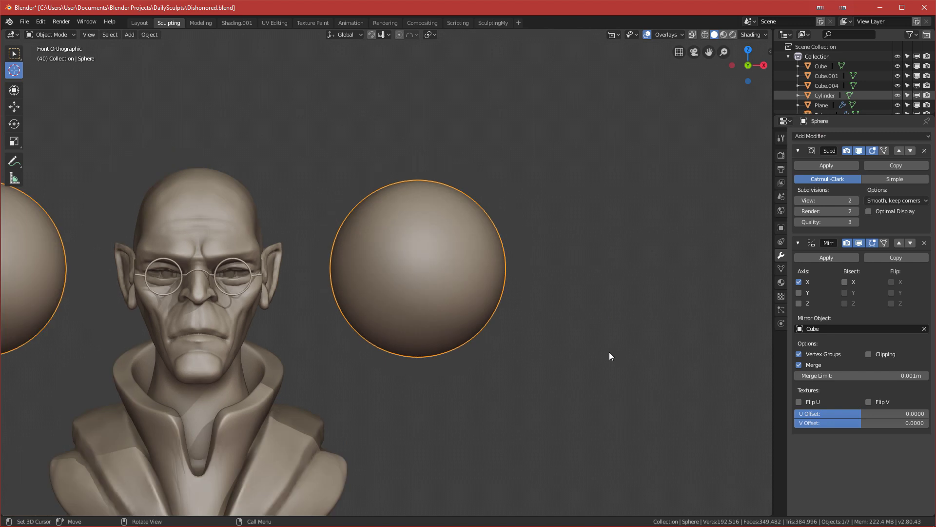
# Scale the mirrored sphere to about 0.522 and move it onto the face, about -2.24 m along X and -0.142 m along Z
pyautogui.scroll(-2, 610, 352)
pyautogui.press('s')
pyautogui.click(507, 307)
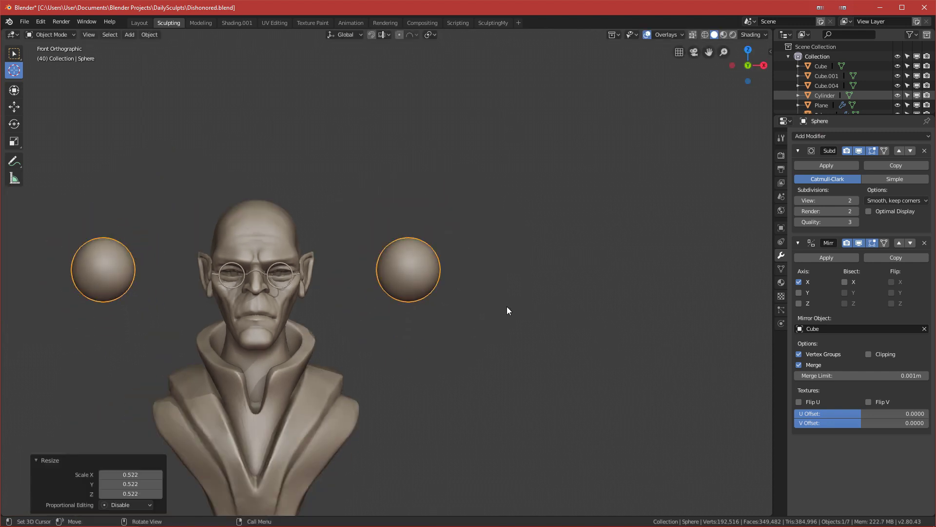
pyautogui.press('g')
pyautogui.click(366, 315)
# Shrink the sphere by about 0.486, position it over the eye behind the glasses, and scale it by about 0.864 more
pyautogui.scroll(4, 394, 313)
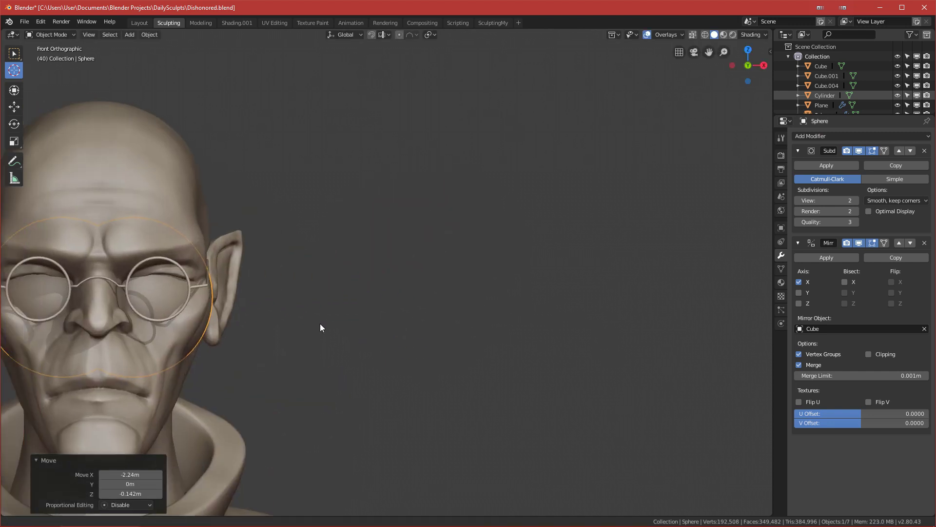
pyautogui.keyDown('shift'); pyautogui.moveTo(320, 327); pyautogui.dragTo(420, 342, button='middle'); pyautogui.keyUp('shift')
pyautogui.press('s')
pyautogui.click(356, 312)
pyautogui.press('g')
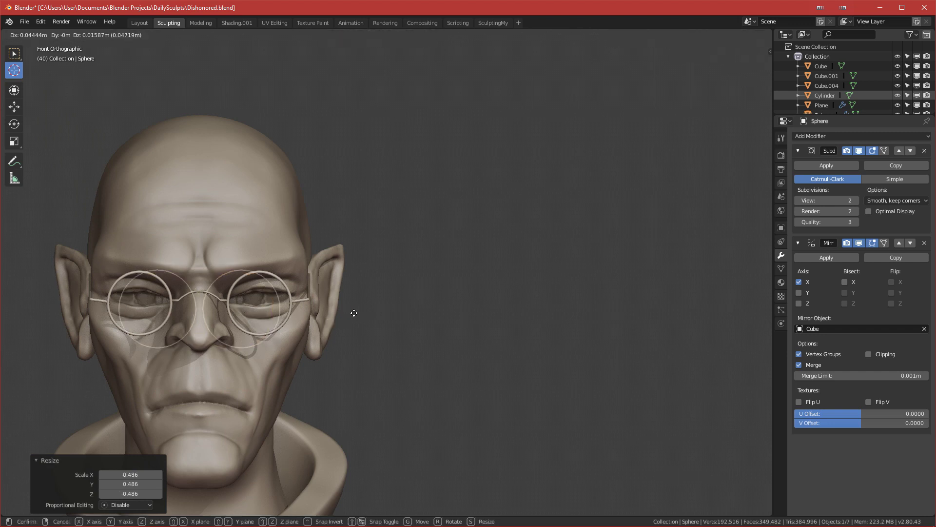
pyautogui.click(360, 312)
pyautogui.press('s')
pyautogui.click(362, 329)
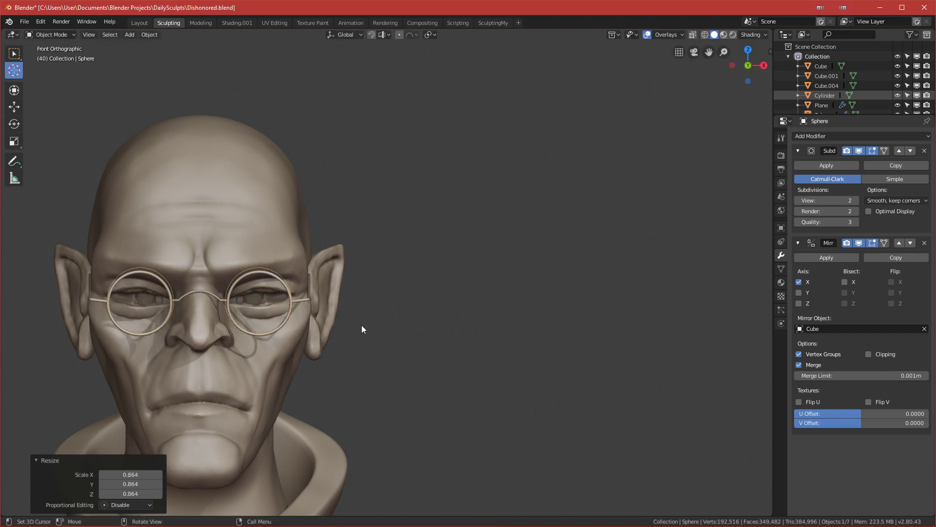
# Nudge the eyeball sphere in front view by about 0.009 m along X and -0.007 m along Z to line up with the eye
pyautogui.scroll(3, 361, 327)
pyautogui.keyDown('shift'); pyautogui.moveTo(288, 336); pyautogui.dragTo(443, 276, button='middle'); pyautogui.keyUp('shift')
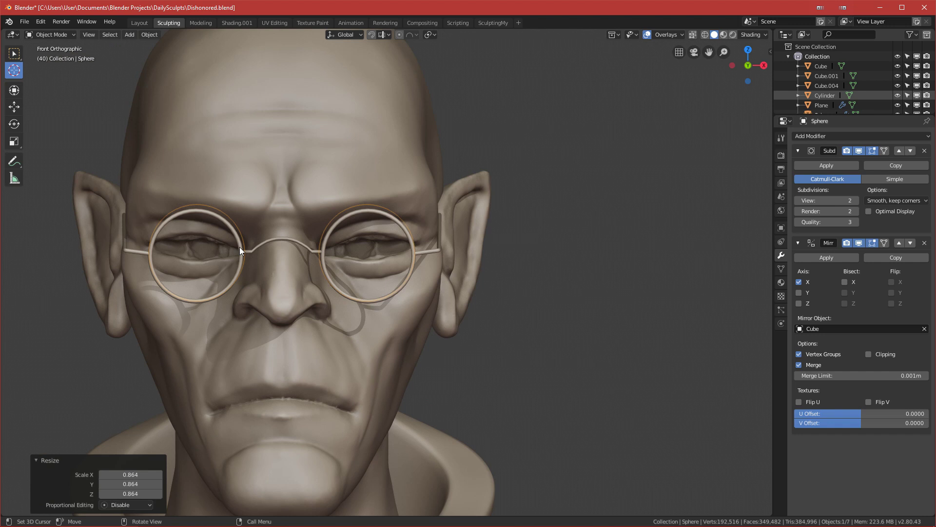
pyautogui.scroll(1, 226, 242)
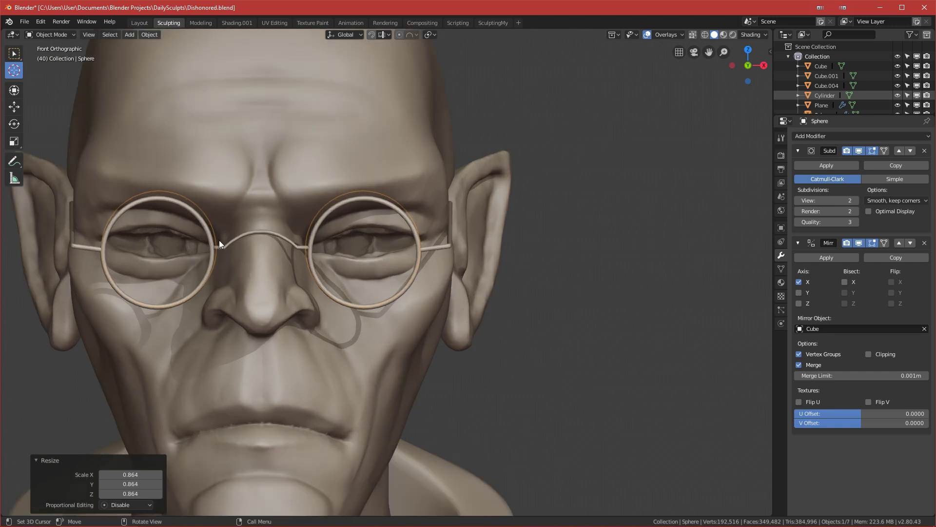
pyautogui.press('g')
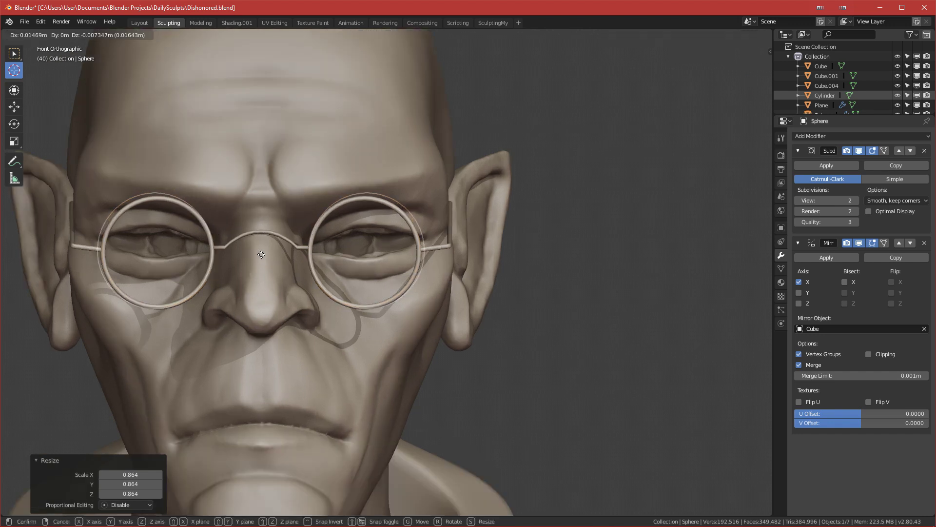
pyautogui.click(262, 255)
# From the right side view, move the eyeball forward into its socket, about -0.252 m along Y and 0.059 m along Z
pyautogui.press('KP_3')
pyautogui.press('g')
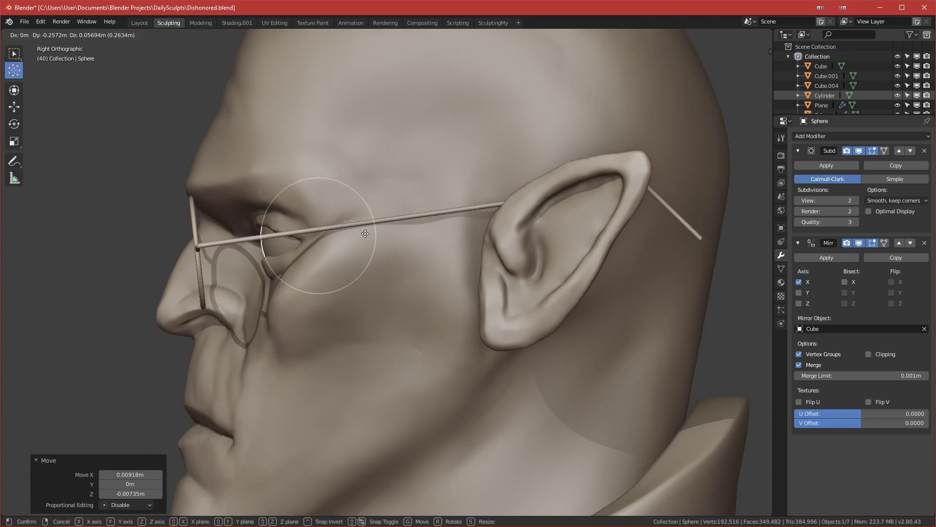
pyautogui.click(257, 341)
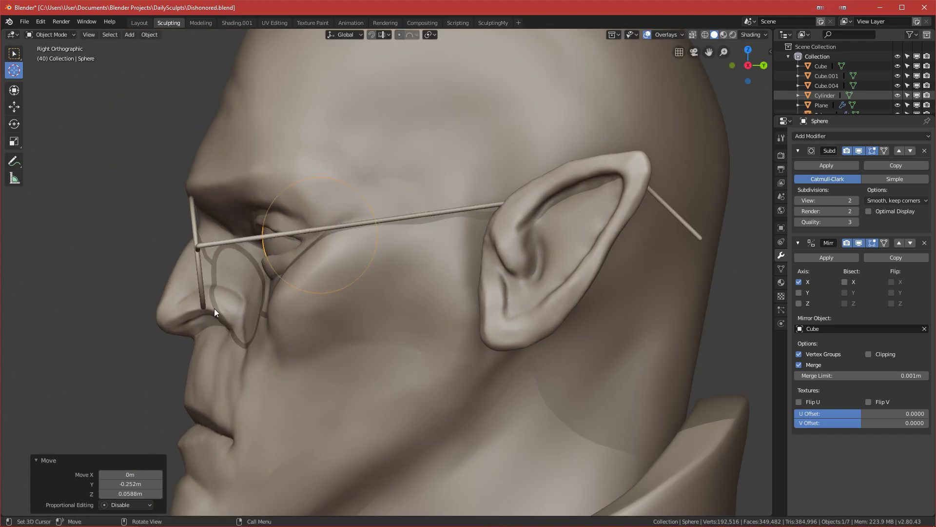
# In front view, move the eyeball about -0.039 m along X and 0.006 m along Z to centre it in the socket, and deselect everything
pyautogui.press('KP_1')
pyautogui.press('g')
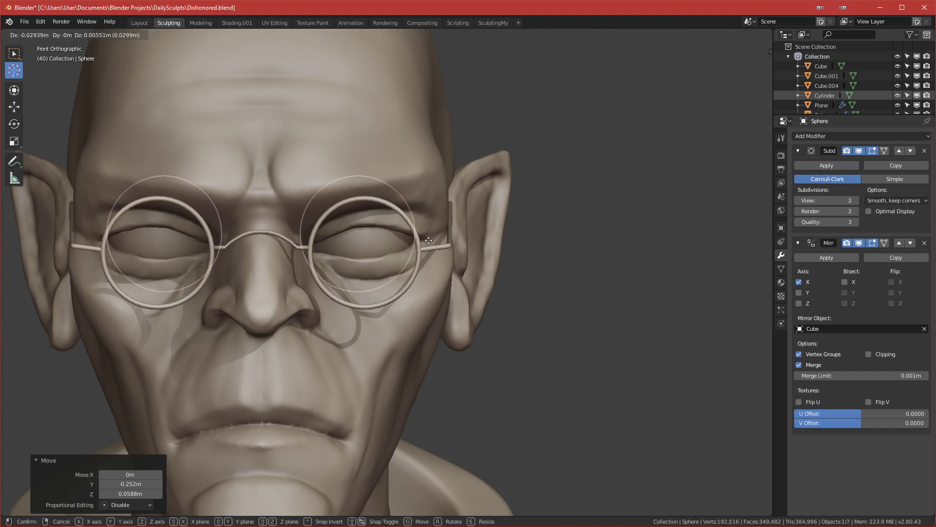
pyautogui.click(428, 242)
pyautogui.scroll(-4, 428, 241)
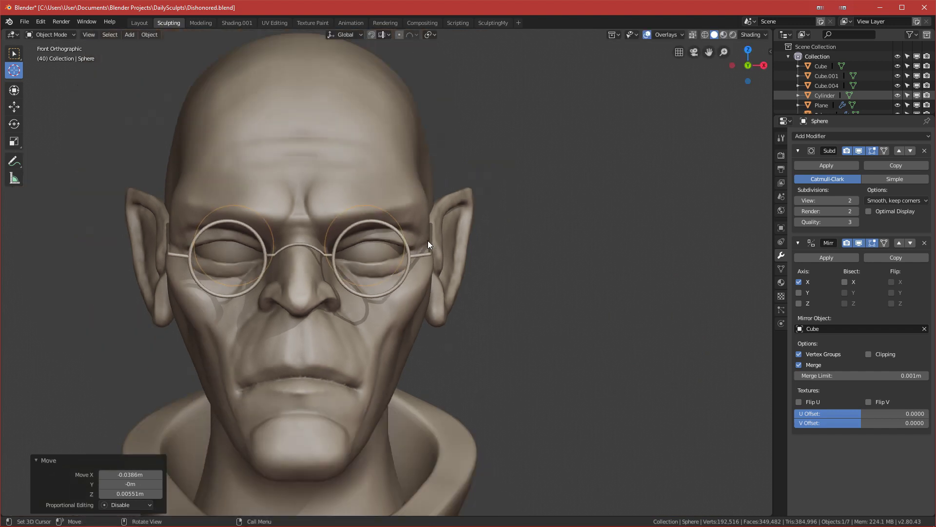
pyautogui.keyDown('shift'); pyautogui.moveTo(439, 335); pyautogui.dragTo(414, 288, button='middle'); pyautogui.keyUp('shift')
pyautogui.hotkey('alt', 'a')
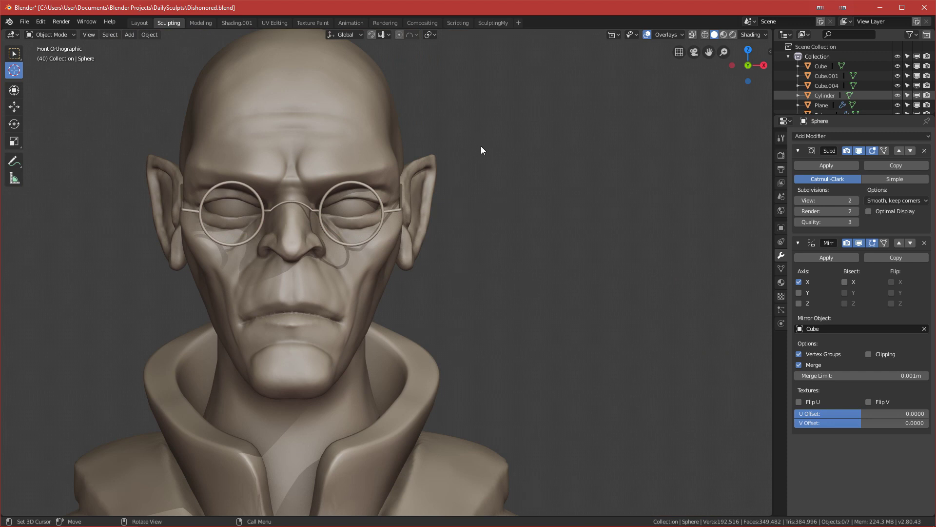
pyautogui.scroll(-3, 396, 259)
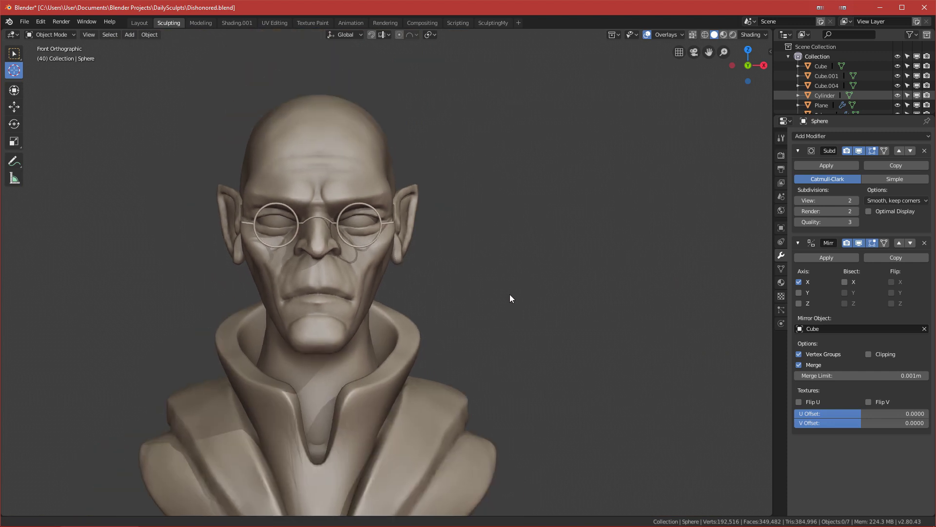
pyautogui.keyDown('shift'); pyautogui.moveTo(510, 294); pyautogui.dragTo(505, 274, button='middle'); pyautogui.keyUp('shift')
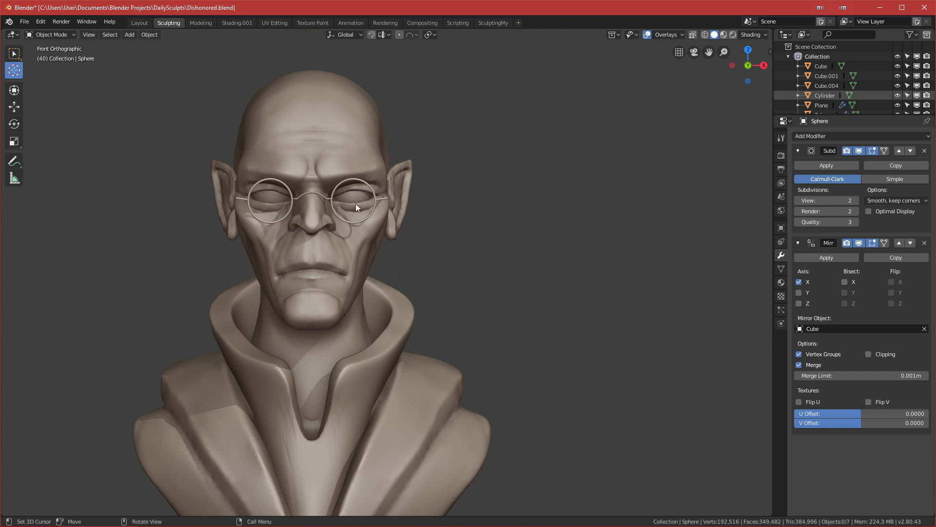
pyautogui.scroll(4, 355, 203)
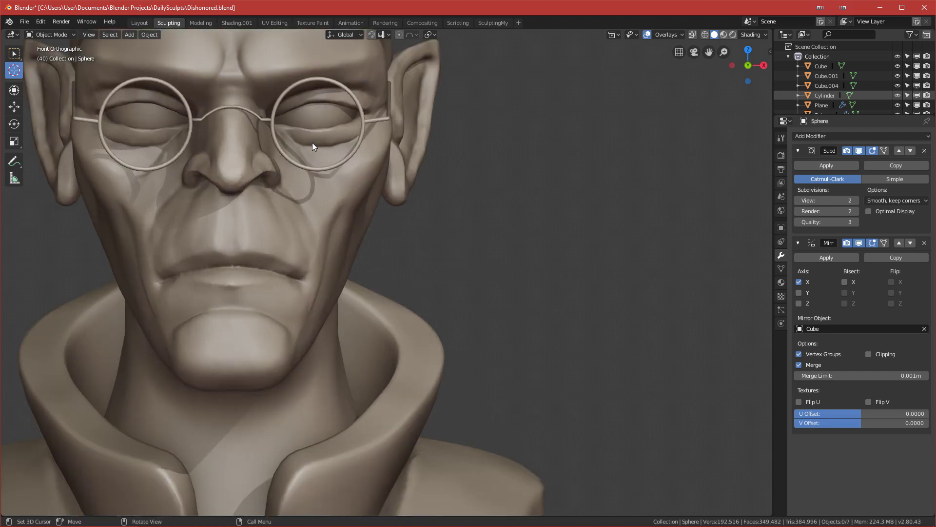
# Examine the fit of both eyeballs behind the glasses from front and angled views of the bust
pyautogui.scroll(-3, 365, 259)
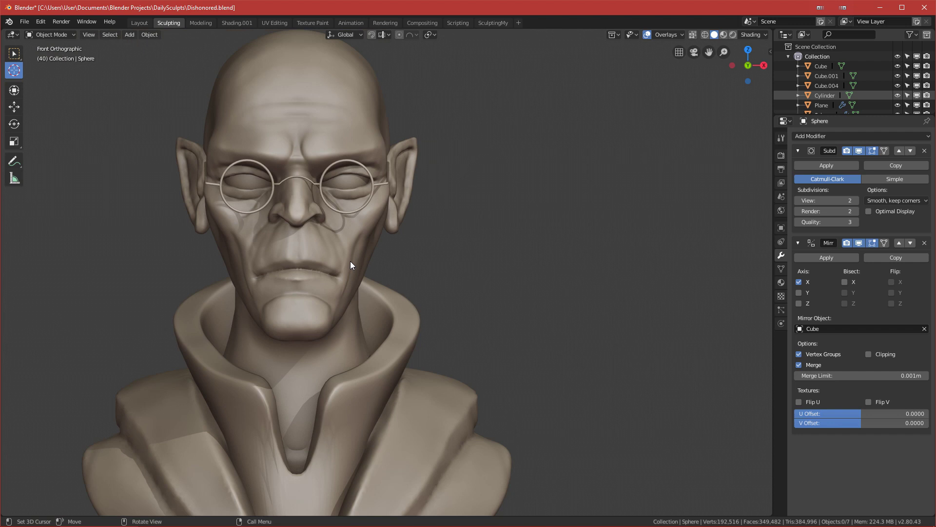
pyautogui.scroll(2, 350, 261)
pyautogui.moveTo(350, 261); pyautogui.dragTo(381, 261, button='middle')
pyautogui.scroll(-3, 262, 276)
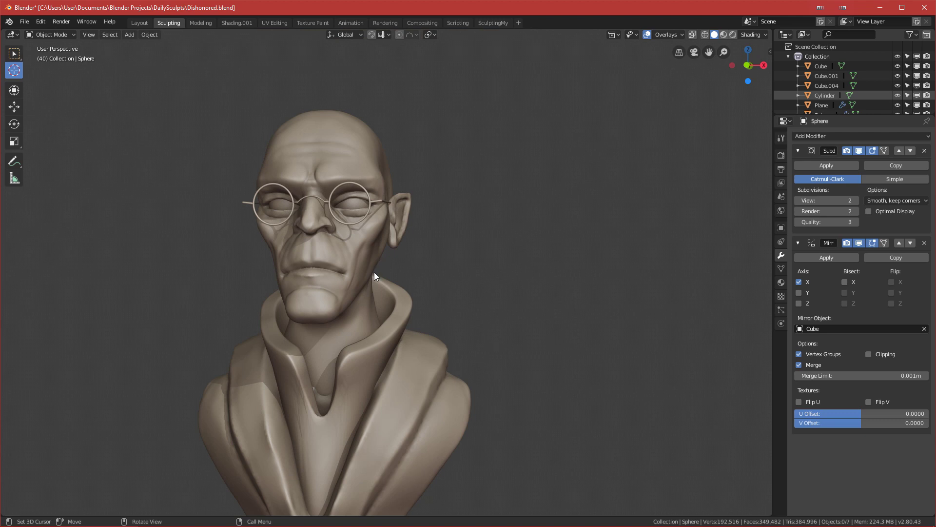
pyautogui.press('KP_1')
pyautogui.scroll(2, 314, 221)
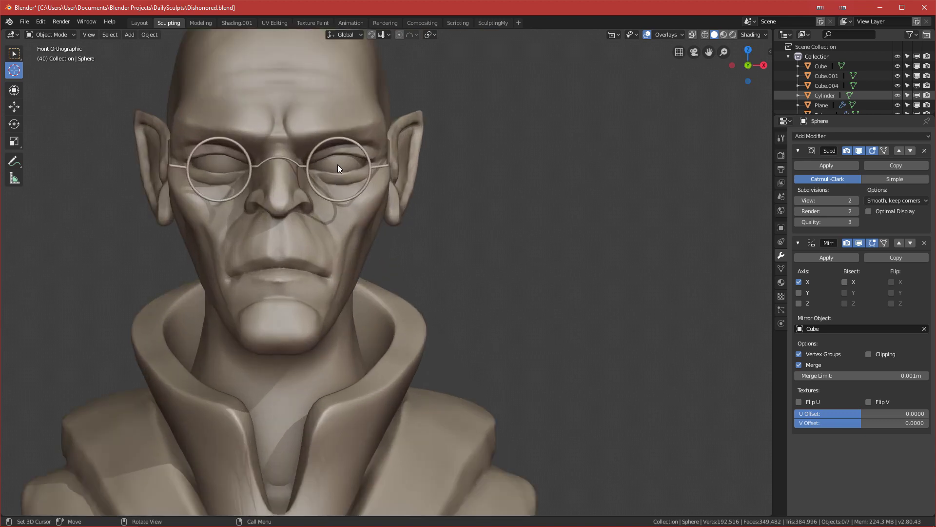
pyautogui.scroll(1, 338, 168)
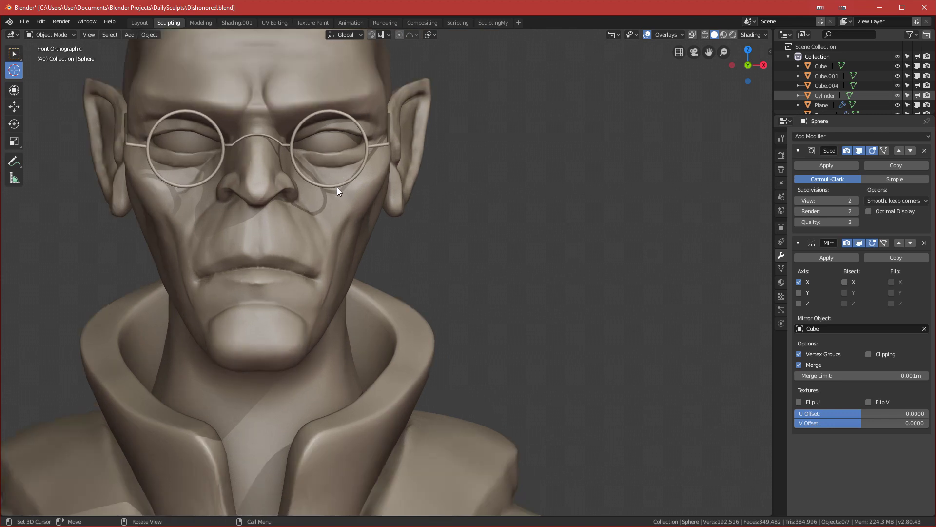
pyautogui.moveTo(300, 233); pyautogui.dragTo(204, 126, button='middle')
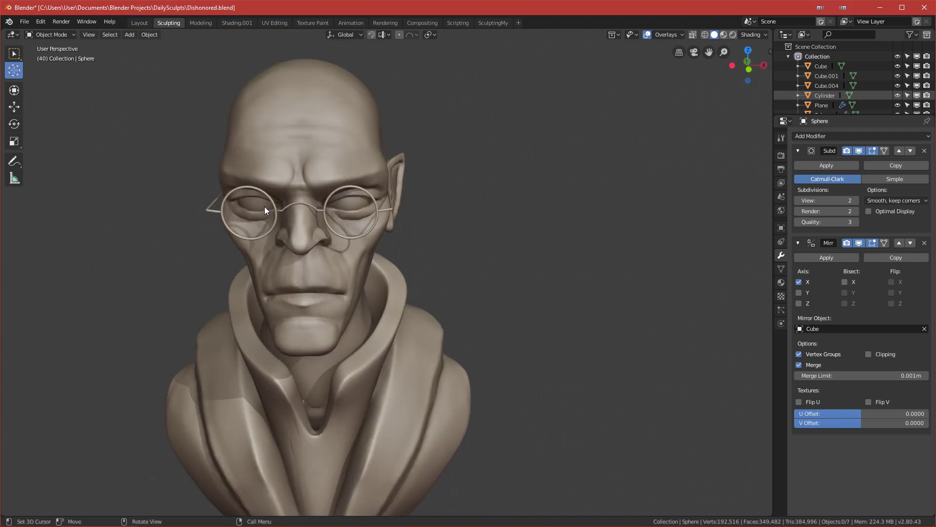
pyautogui.keyDown('alt'); pyautogui.moveTo(98, 61); pyautogui.dragTo(205, 155, button='middle'); pyautogui.keyUp('alt')
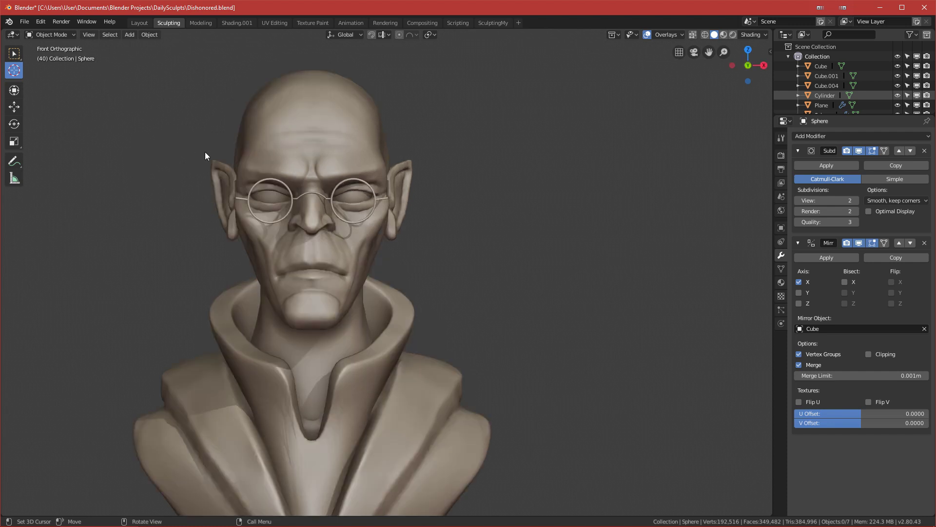
pyautogui.scroll(3, 206, 156)
pyautogui.scroll(1, 206, 156)
pyautogui.scroll(-2, 256, 157)
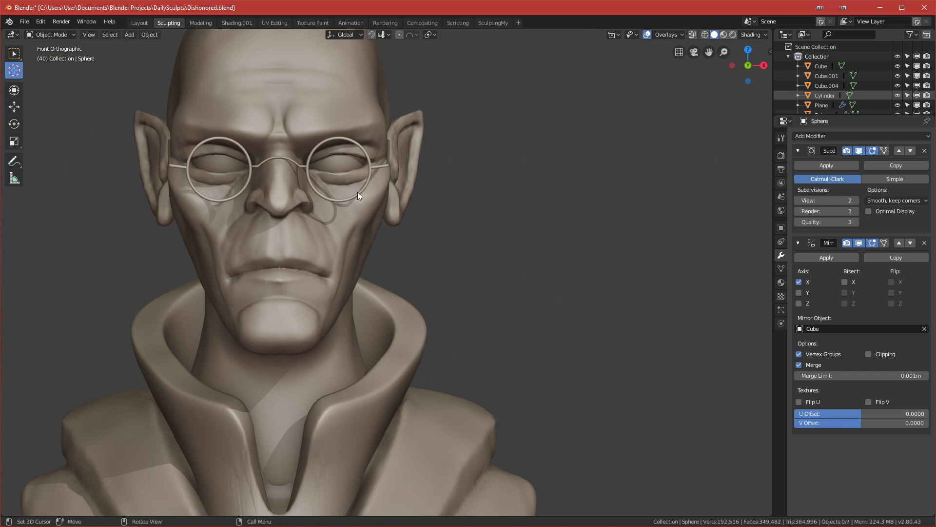
pyautogui.scroll(2, 316, 174)
pyautogui.scroll(-2, 317, 174)
pyautogui.moveTo(462, 219)
pyautogui.mouseDown(button='middle')
pyautogui.moveTo(422, 212)
pyautogui.moveTo(460, 217)
pyautogui.mouseUp(button='middle')
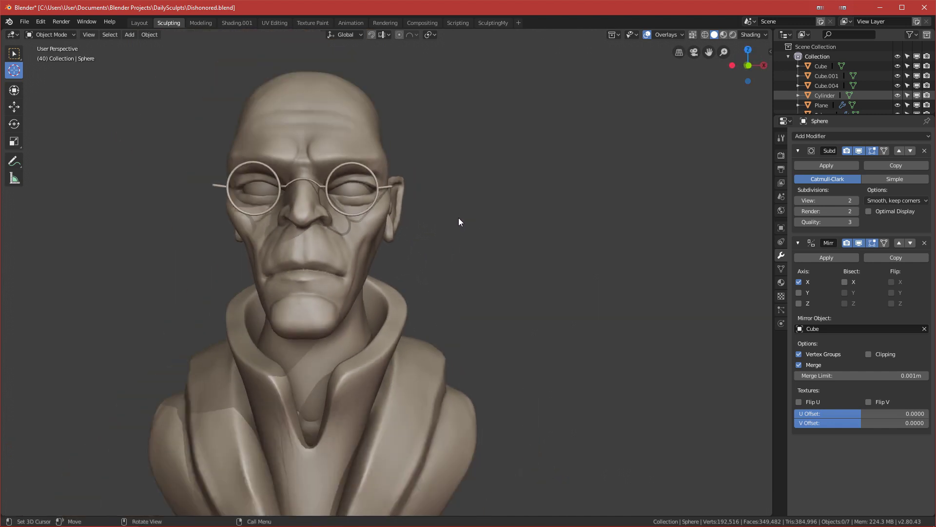
# In front view, duplicate the eyeball sphere and move the copy 1.24 m along X, clear of the head
pyautogui.press('`')
pyautogui.click(174, 115)
pyautogui.scroll(3, 406, 217)
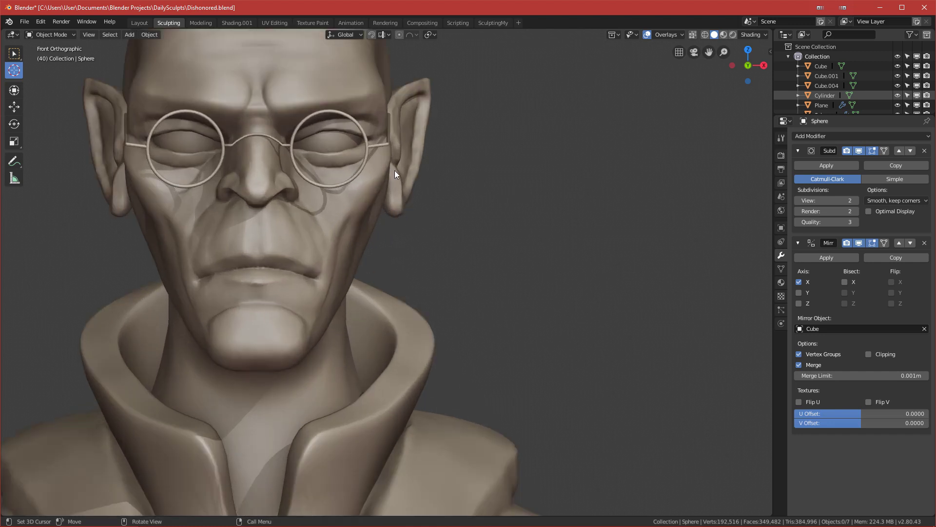
pyautogui.hotkey('shift', 'd')
pyautogui.press('Escape')
pyautogui.press('g')
pyautogui.press('x')
pyautogui.click(685, 183)
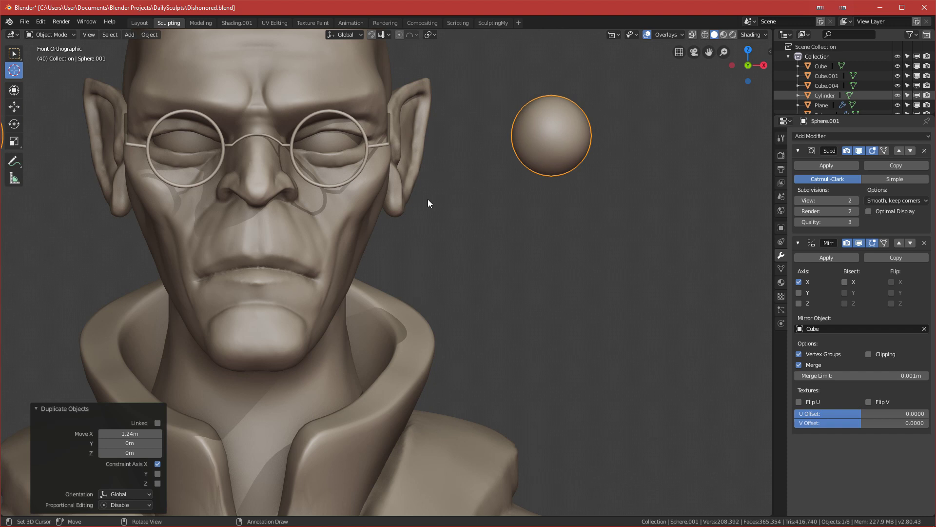
# In Edit Mode, rotate the duplicated sphere's whole mesh 90° about X so its pole faces forward
pyautogui.keyDown('shift'); pyautogui.moveTo(428, 199); pyautogui.dragTo(348, 291, button='middle'); pyautogui.keyUp('shift')
pyautogui.scroll(4, 411, 270)
pyautogui.scroll(-5, 412, 270)
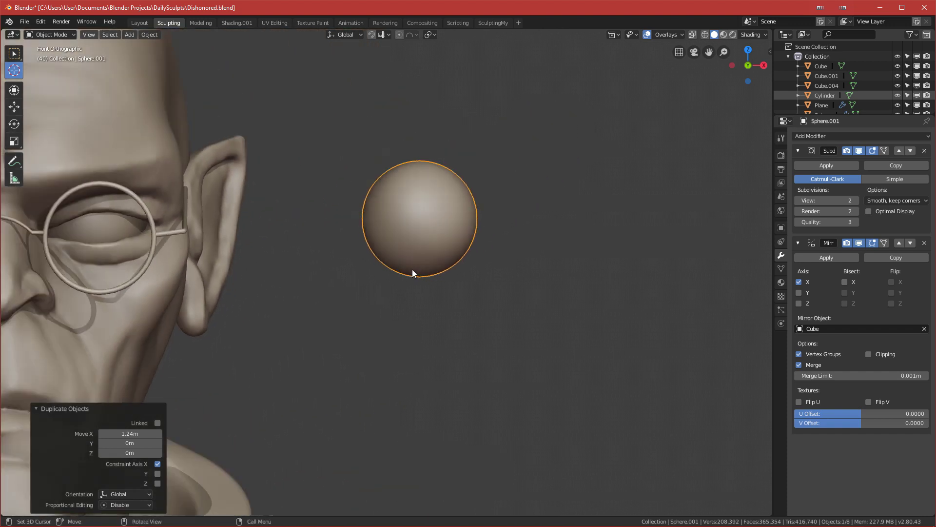
pyautogui.scroll(2, 400, 266)
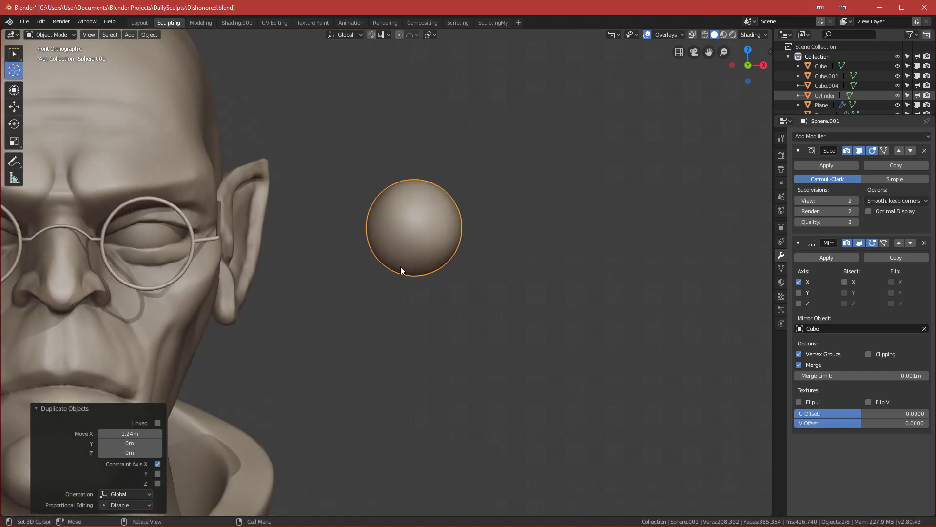
pyautogui.hotkey('ctrl', 'Tab')
pyautogui.click(470, 260)
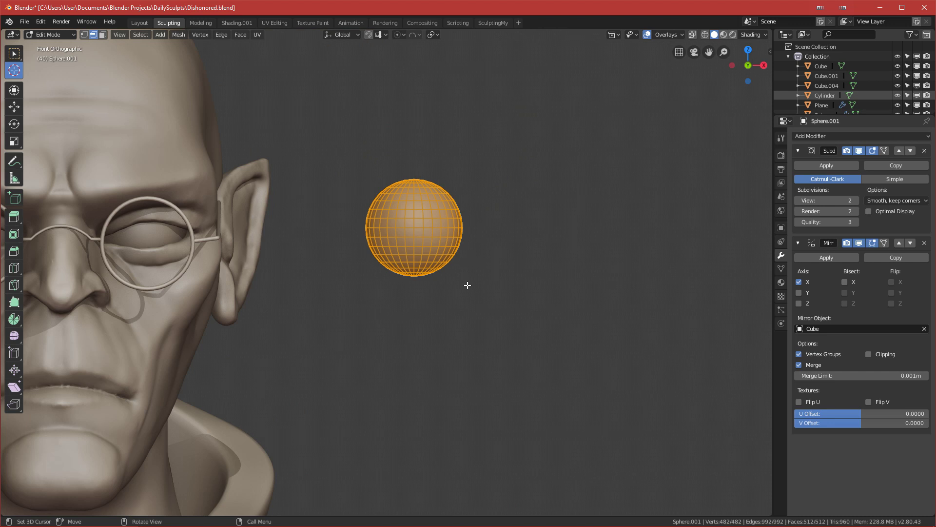
pyautogui.write('rx90')
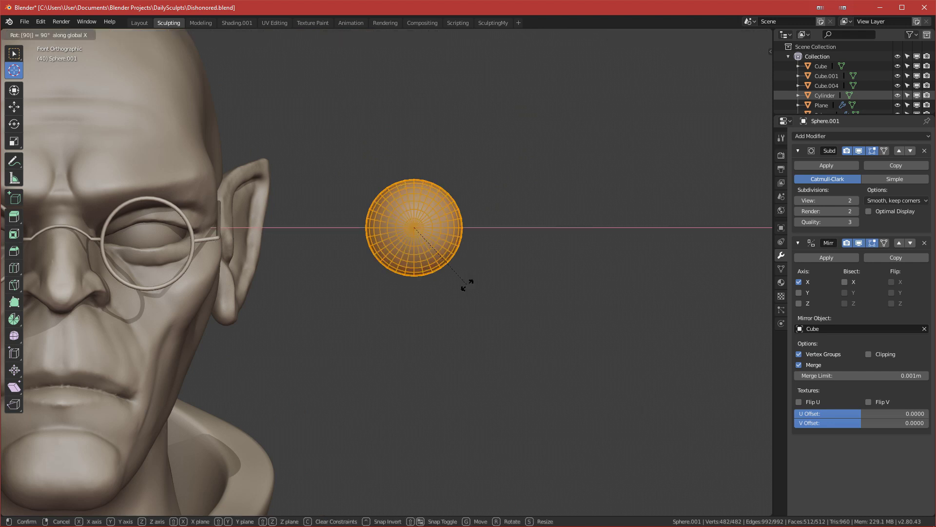
pyautogui.press('Return')
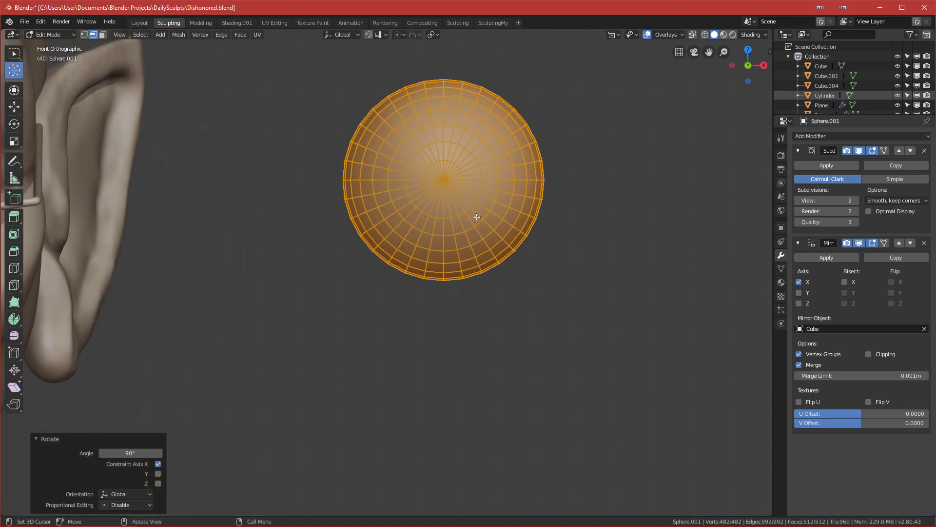
# Delete the single vertex at the front pole of the duplicated sphere to open a round pupil hole
pyautogui.scroll(3, 428, 279)
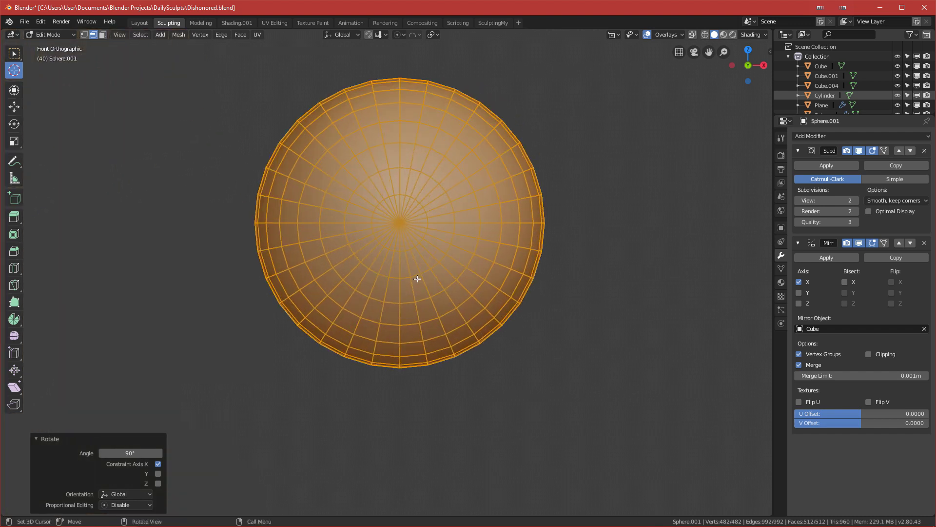
pyautogui.scroll(-2, 418, 302)
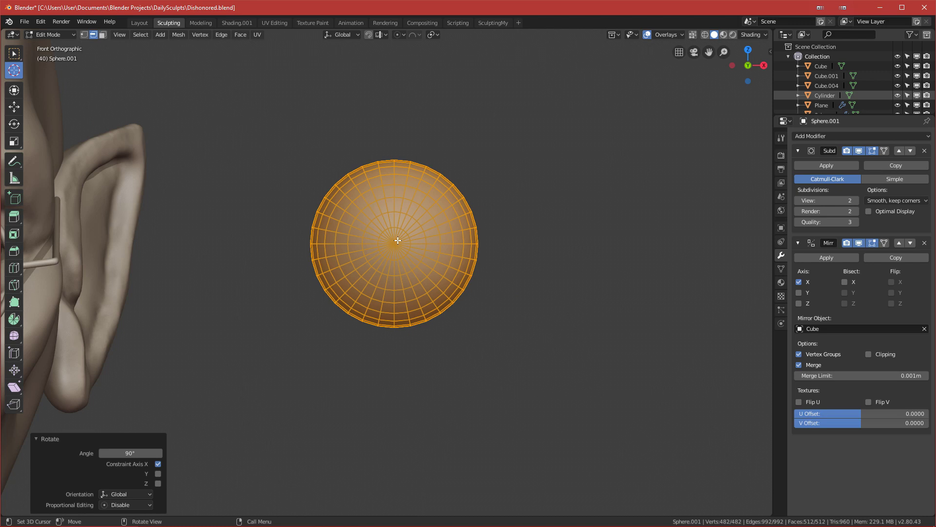
pyautogui.scroll(3, 394, 241)
pyautogui.press('1')
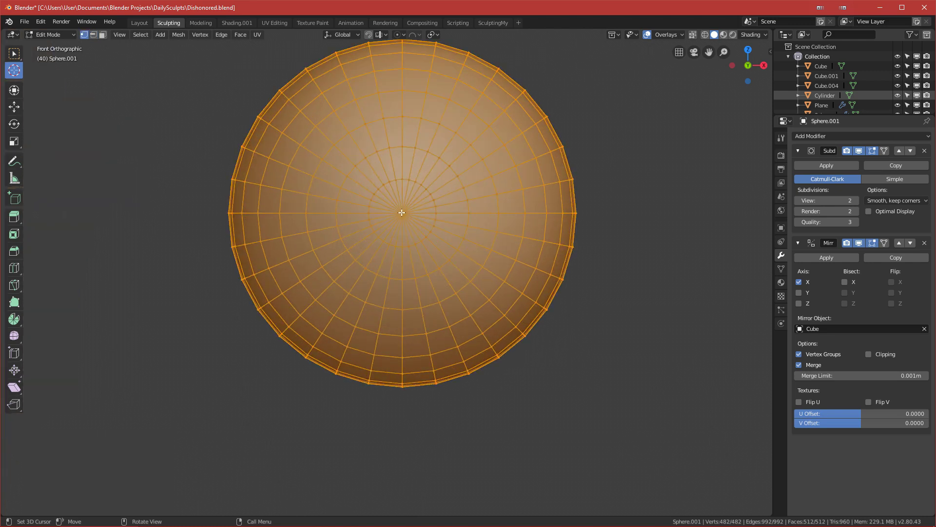
pyautogui.moveTo(443, 244); pyautogui.dragTo(423, 258, button='middle')
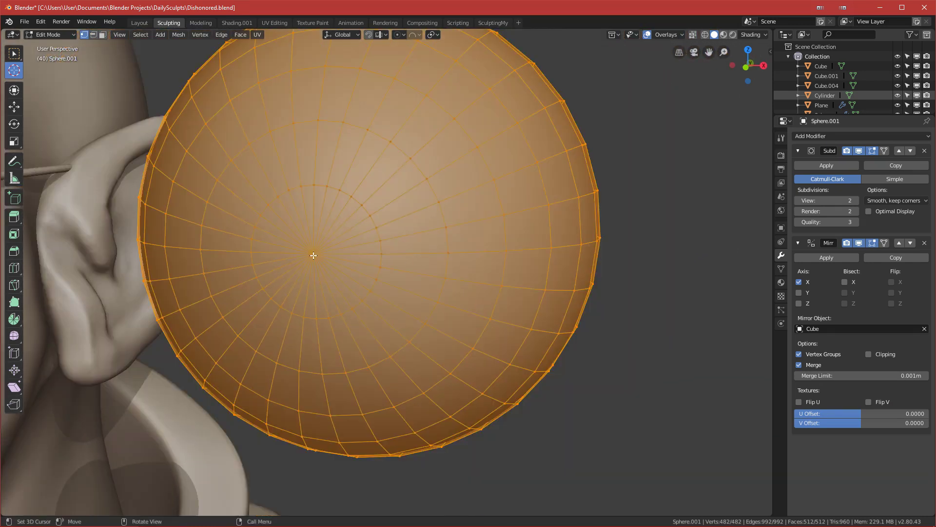
pyautogui.scroll(-2, 360, 267)
pyautogui.keyDown('alt'); pyautogui.click(336, 259); pyautogui.keyUp('alt')
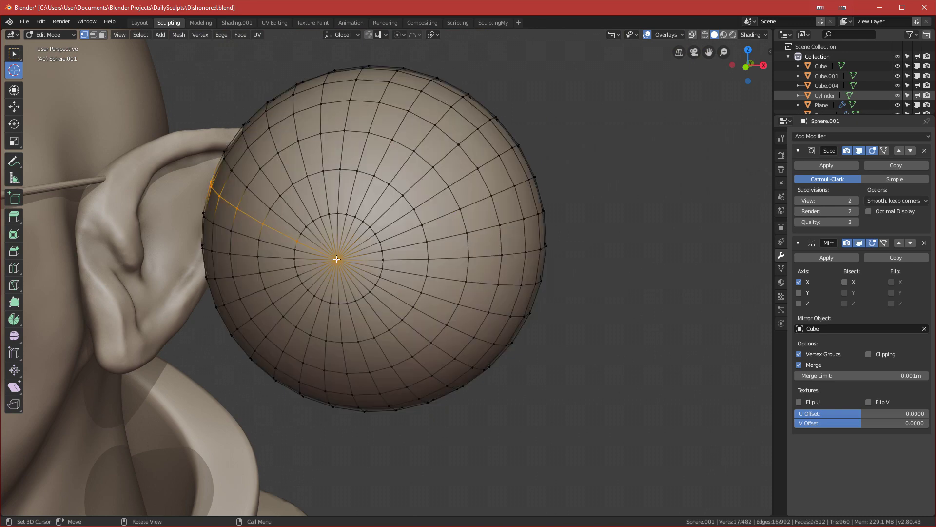
pyautogui.moveTo(394, 294); pyautogui.dragTo(414, 257, button='middle')
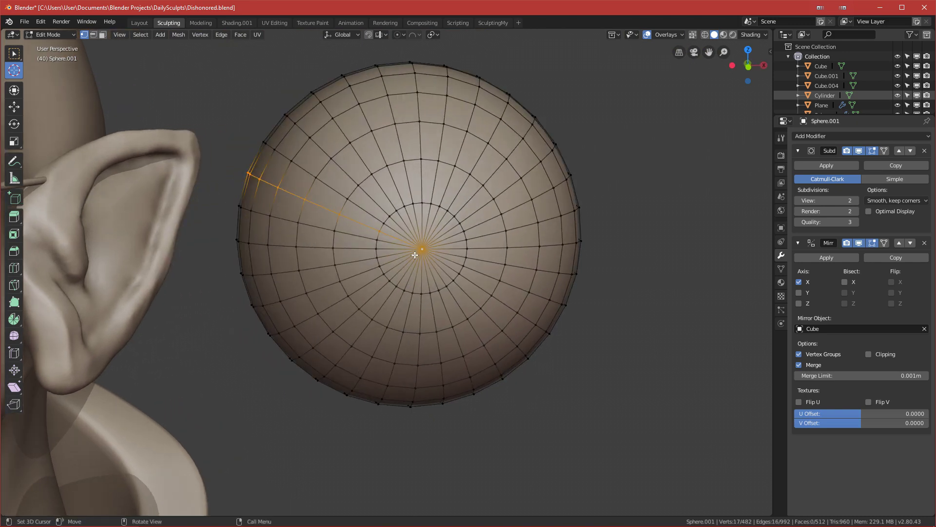
pyautogui.click(13, 53)
pyautogui.click(423, 249)
pyautogui.moveTo(483, 280); pyautogui.dragTo(472, 273, button='middle')
pyautogui.press('x')
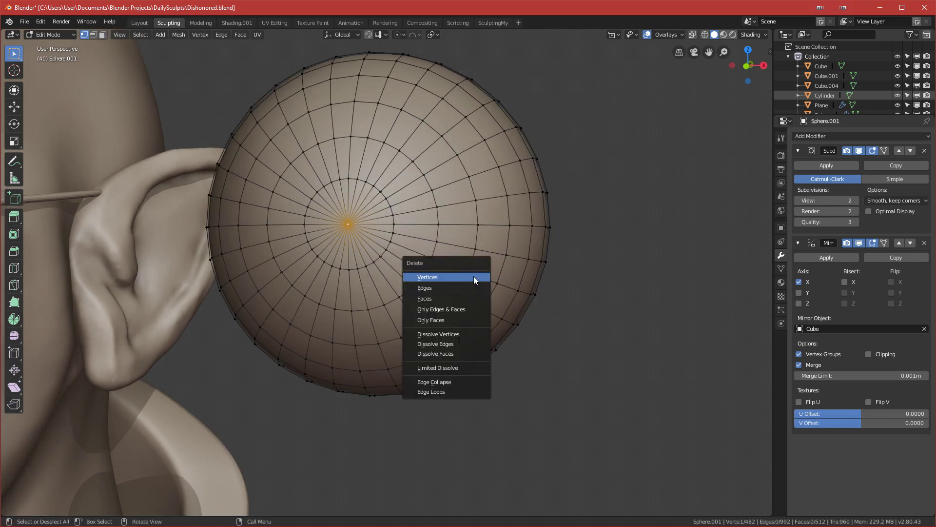
pyautogui.click(473, 276)
# Push the edge loop around the pupil hole 0.0323 m along Y into the eyeball, using wireframe display for the move
pyautogui.scroll(-5, 472, 273)
pyautogui.moveTo(472, 273); pyautogui.dragTo(408, 229, button='middle')
pyautogui.scroll(3, 477, 275)
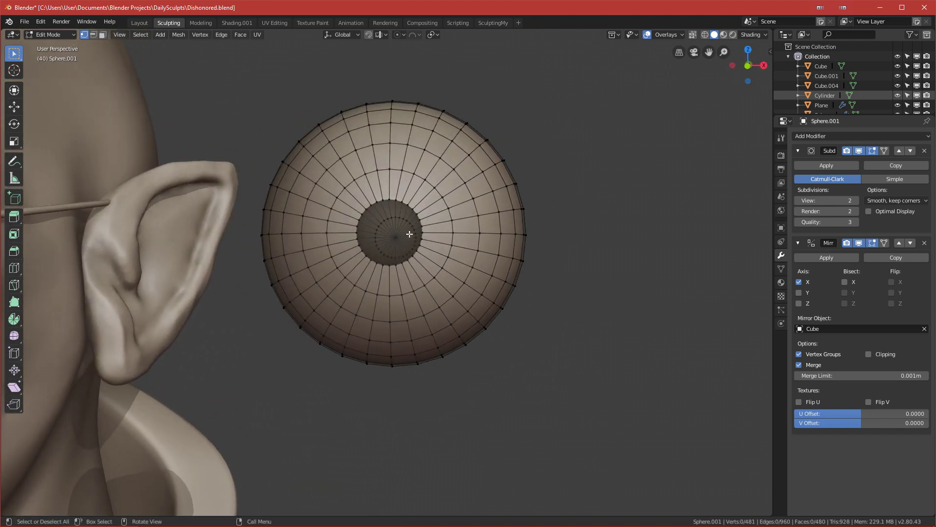
pyautogui.scroll(3, 408, 222)
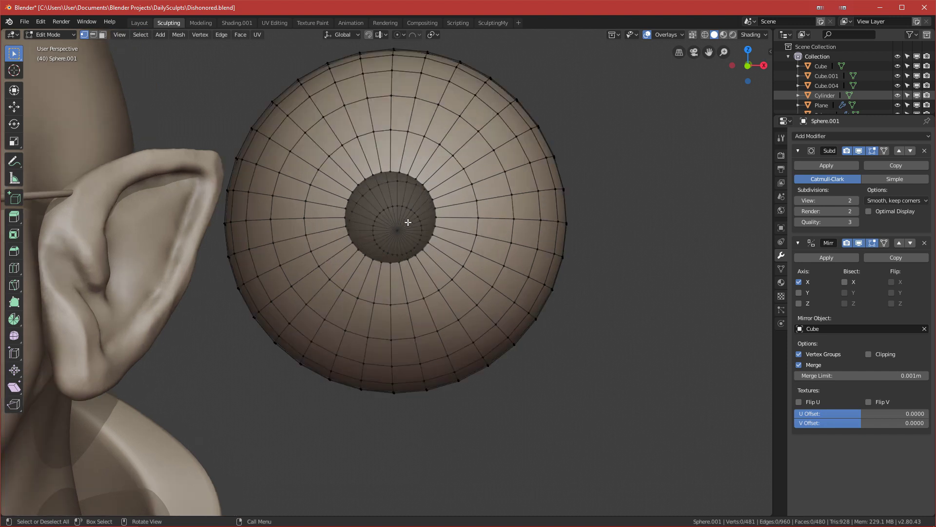
pyautogui.keyDown('alt'); pyautogui.click(431, 197); pyautogui.keyUp('alt')
pyautogui.moveTo(441, 197); pyautogui.dragTo(325, 259, button='middle')
pyautogui.keyDown('alt'); pyautogui.click(456, 156); pyautogui.keyUp('alt')
pyautogui.press('KP_3')
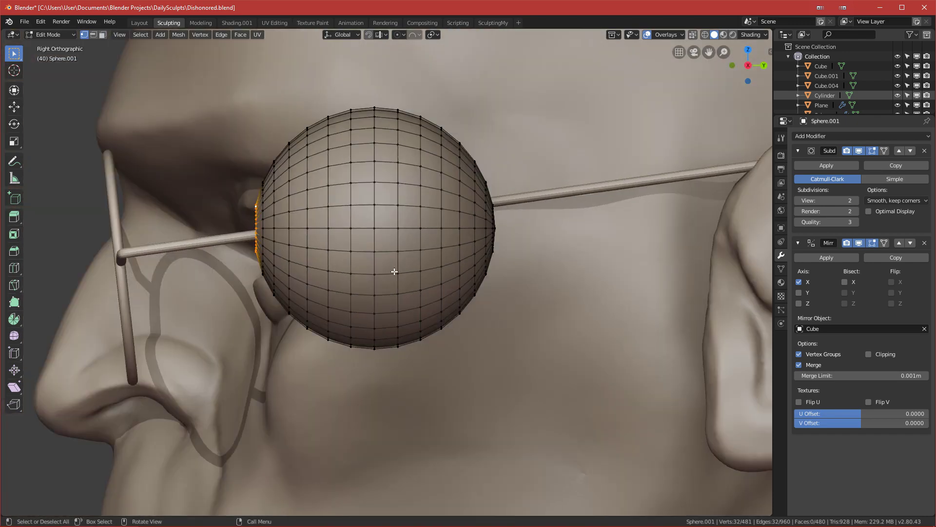
pyautogui.scroll(1, 374, 234)
pyautogui.scroll(2, 257, 242)
pyautogui.keyDown('shift'); pyautogui.moveTo(257, 242); pyautogui.dragTo(331, 297, button='middle'); pyautogui.keyUp('shift')
pyautogui.scroll(3, 302, 276)
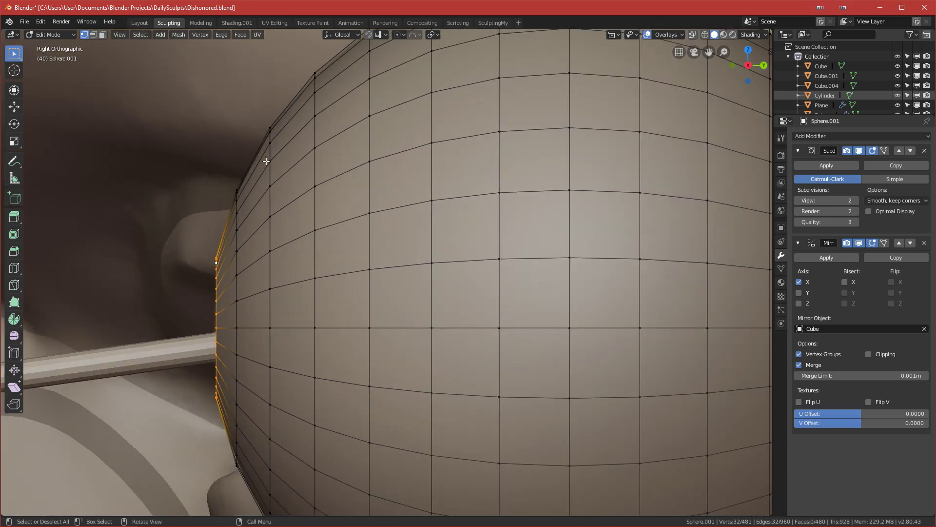
pyautogui.press('z')
pyautogui.click(81, 269)
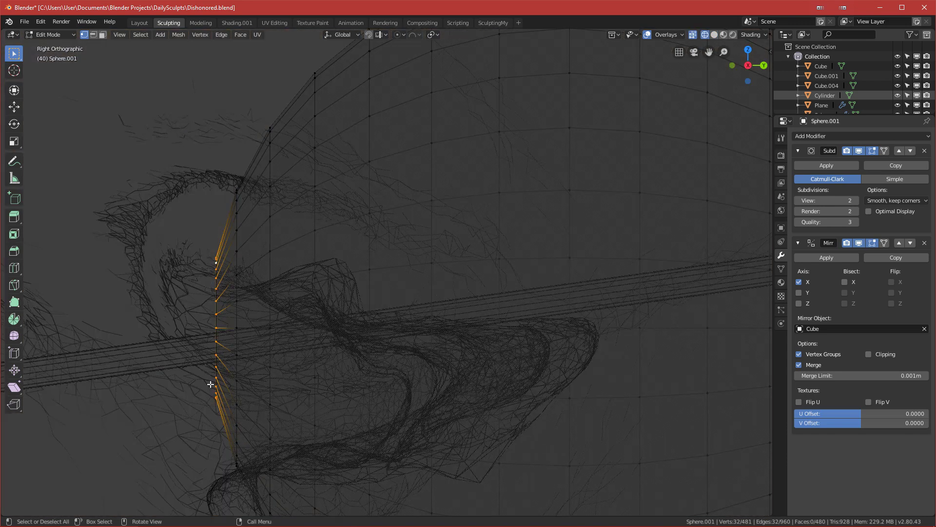
pyautogui.press('g')
pyautogui.press('y')
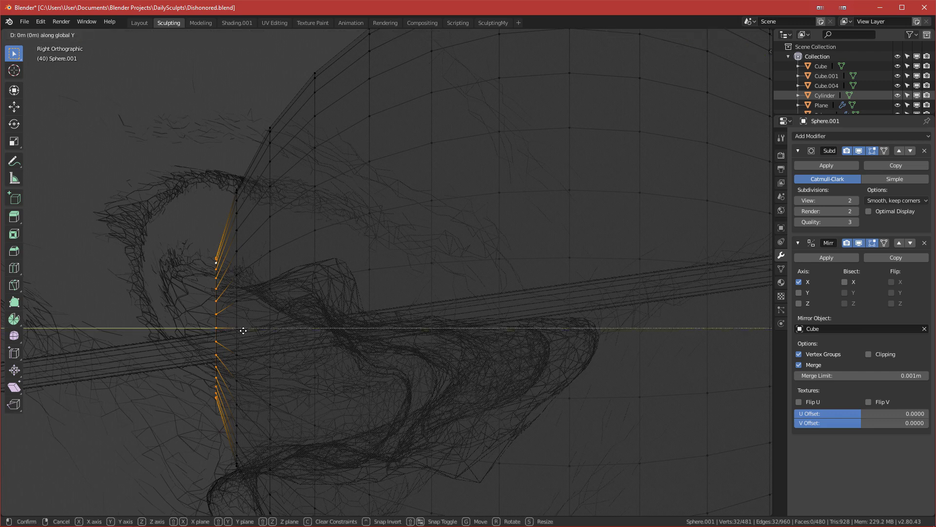
pyautogui.click(291, 329)
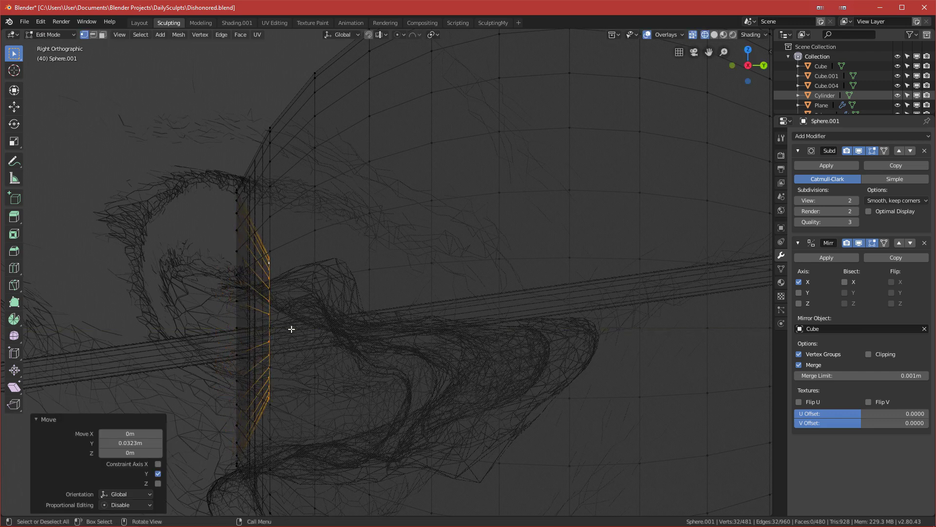
pyautogui.press('z')
pyautogui.click(419, 278)
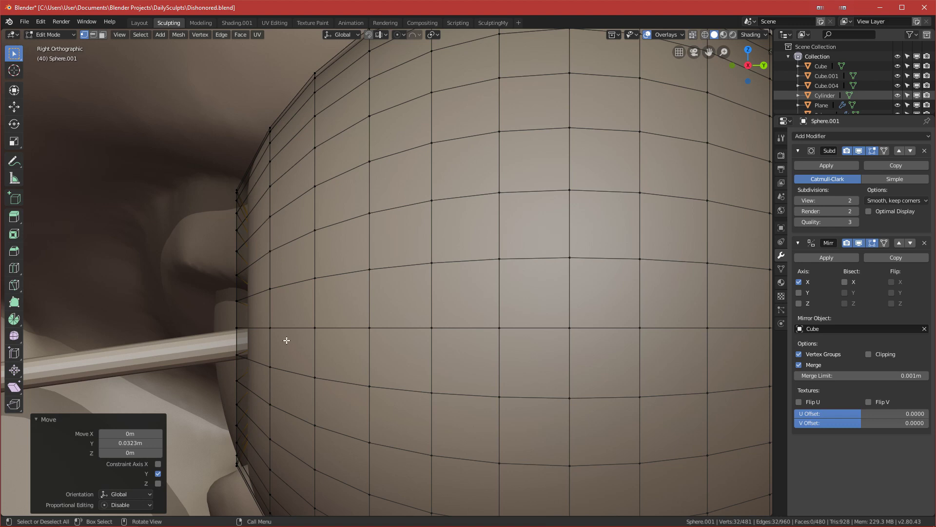
# Examine the recessed pupil opening from the front and side, with and without the mesh wires, and return to Edit Mode
pyautogui.scroll(-5, 286, 327)
pyautogui.moveTo(286, 323); pyautogui.dragTo(396, 323, button='middle')
pyautogui.press('KP_1')
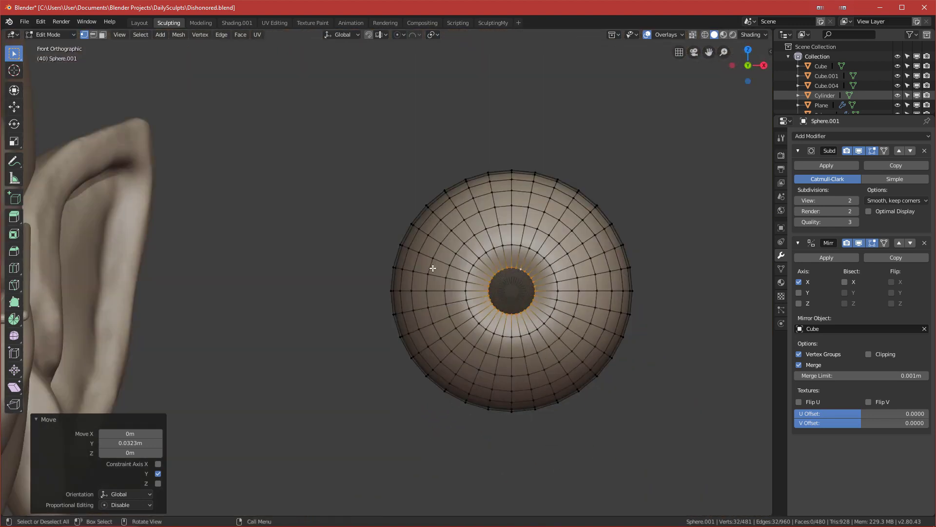
pyautogui.scroll(6, 374, 234)
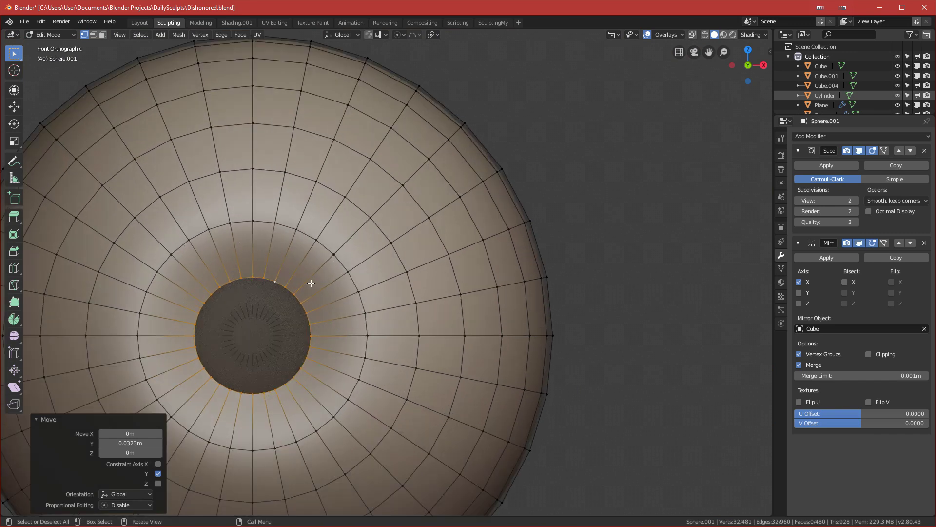
pyautogui.moveTo(309, 281); pyautogui.dragTo(223, 274, button='middle')
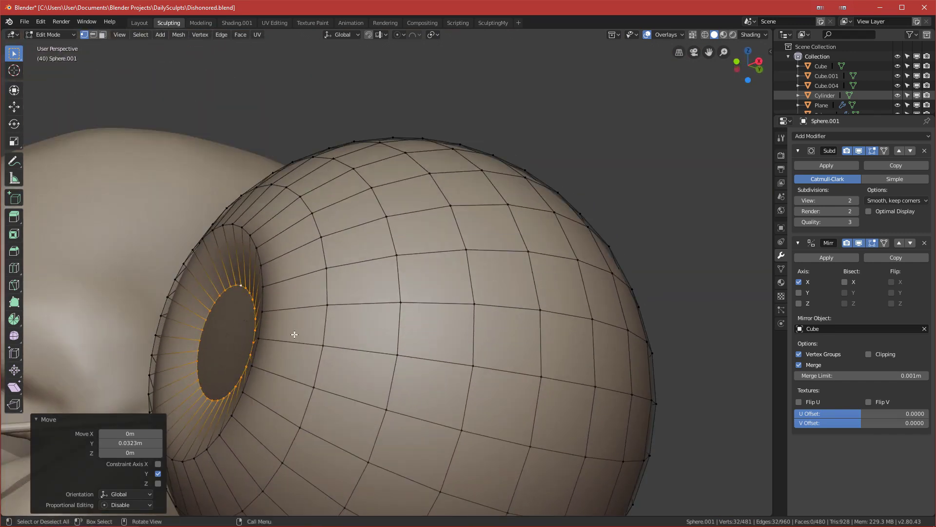
pyautogui.press('Tab')
pyautogui.scroll(-4, 276, 334)
pyautogui.moveTo(276, 334); pyautogui.dragTo(334, 345, button='middle')
pyautogui.press('KP_1')
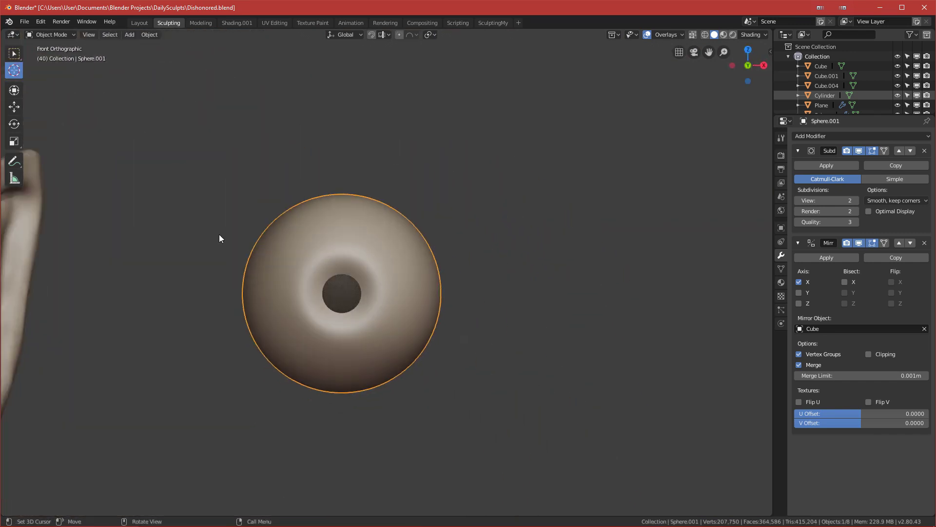
pyautogui.scroll(5, 310, 314)
pyautogui.press('Tab')
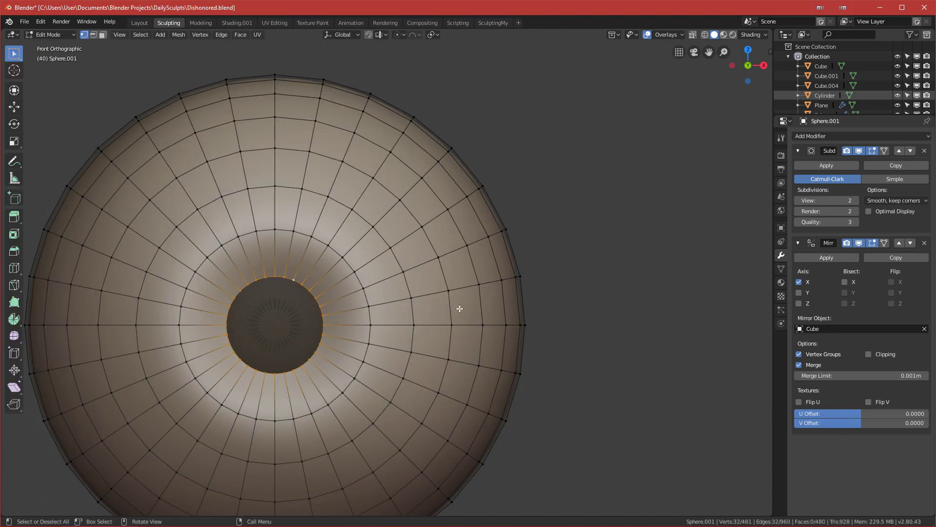
# Extrude the pupil hole's edge loop 0.1 m along Y deeper into the eyeball, working in wireframe display from the side
pyautogui.scroll(2, 345, 329)
pyautogui.moveTo(345, 330); pyautogui.dragTo(215, 292, button='middle')
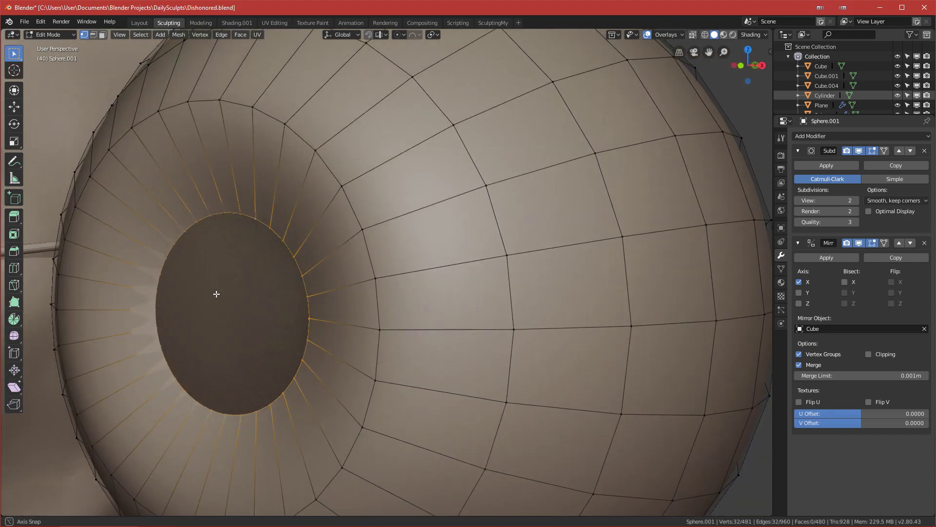
pyautogui.press('KP_3')
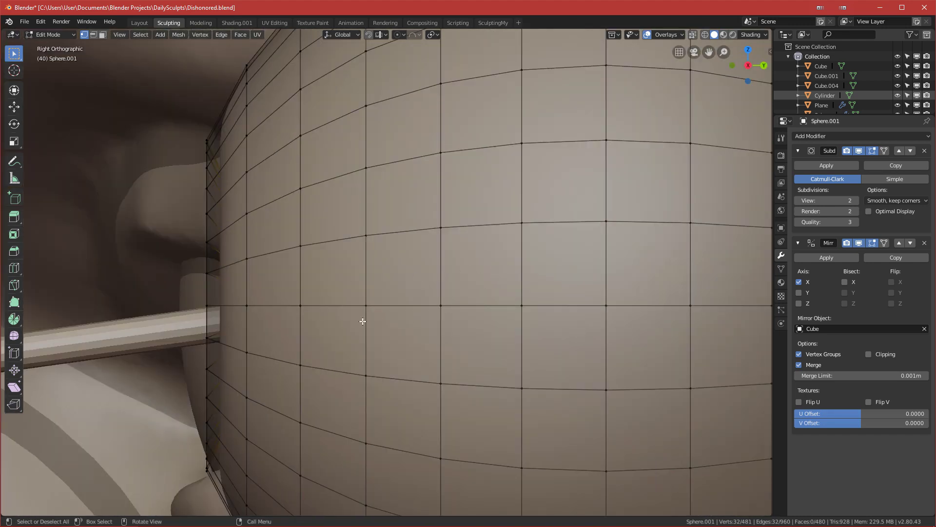
pyautogui.press('z')
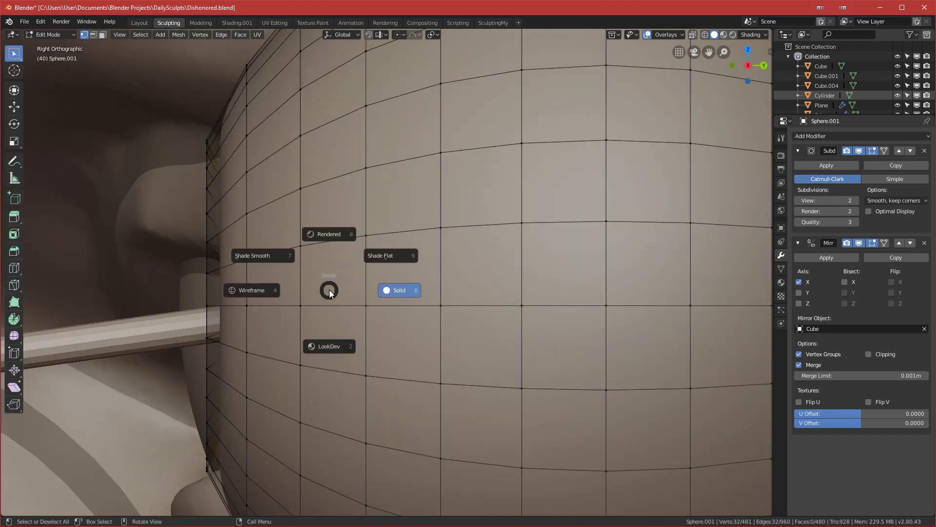
pyautogui.click(249, 289)
pyautogui.press('g')
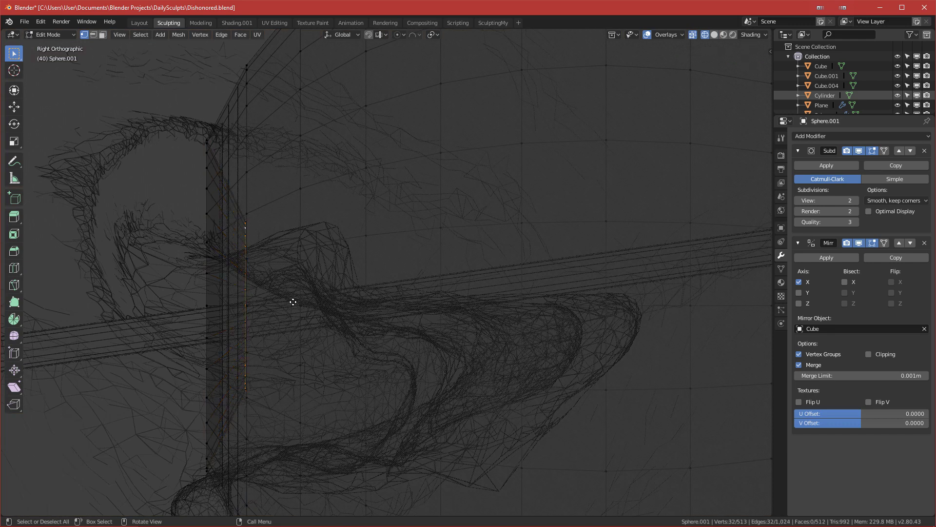
pyautogui.press('y')
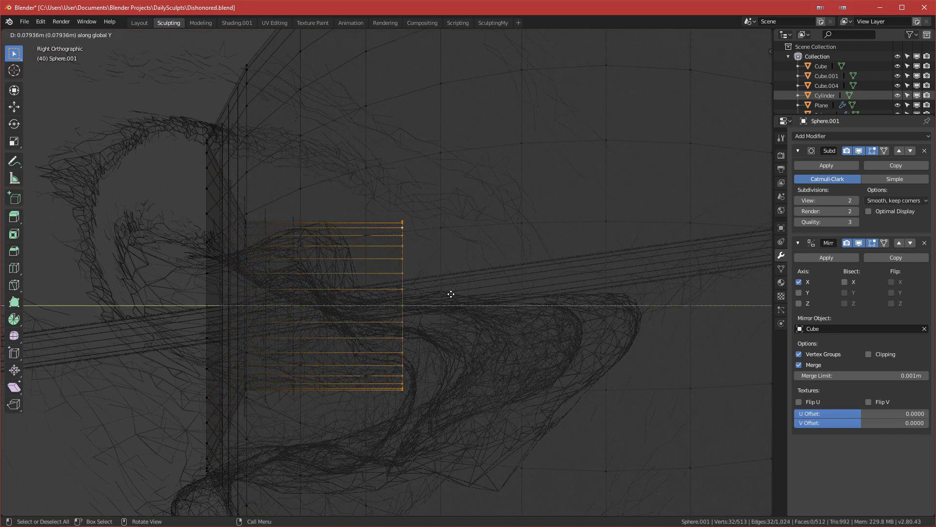
pyautogui.click(484, 287)
pyautogui.scroll(-3, 395, 300)
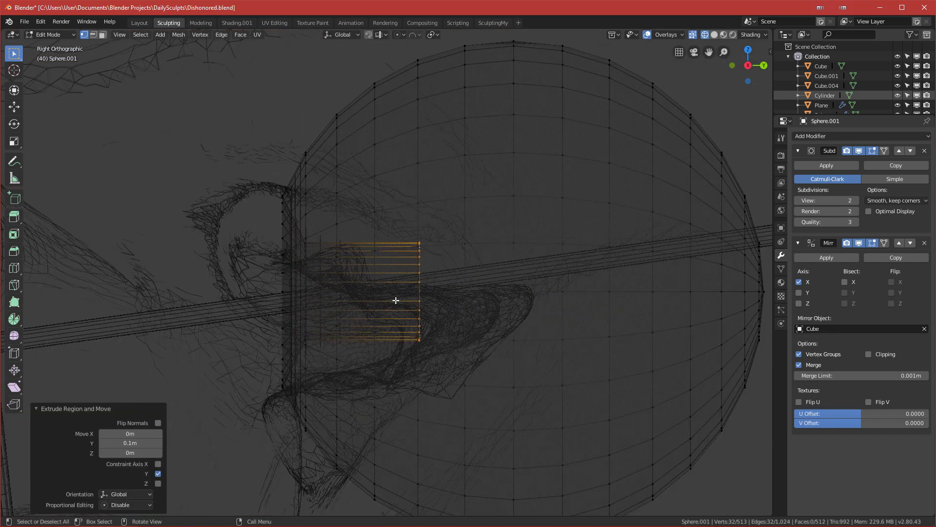
# In solid display, extrude the pupil tunnel's back edge loop in place and scale the new ring to 0.374
pyautogui.press('KP_1')
pyautogui.press('z')
pyautogui.click(464, 247)
pyautogui.scroll(3, 464, 247)
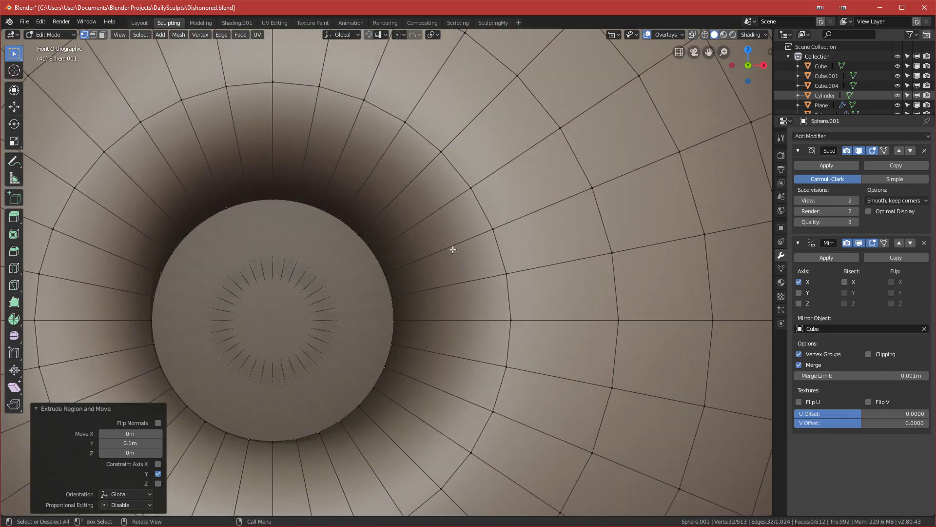
pyautogui.press('e')
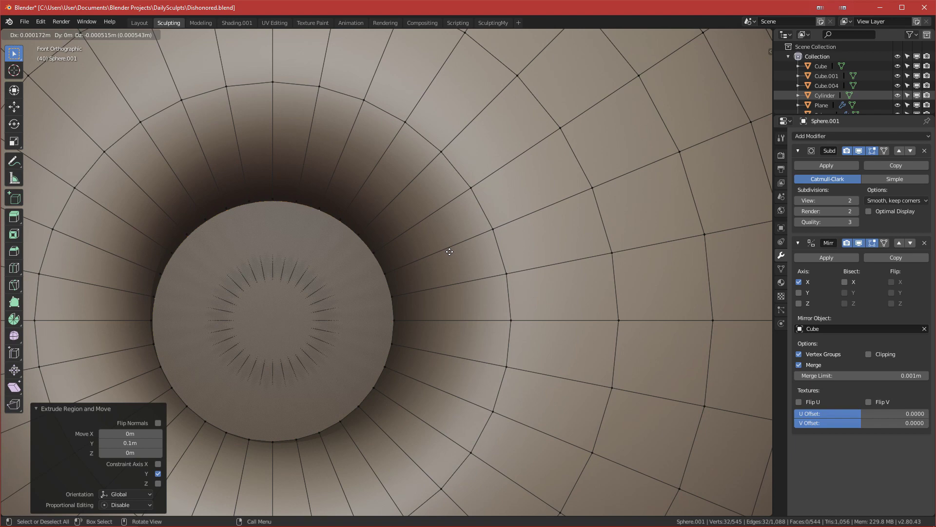
pyautogui.rightClick(449, 251)
pyautogui.moveTo(449, 252); pyautogui.dragTo(321, 284, button='middle')
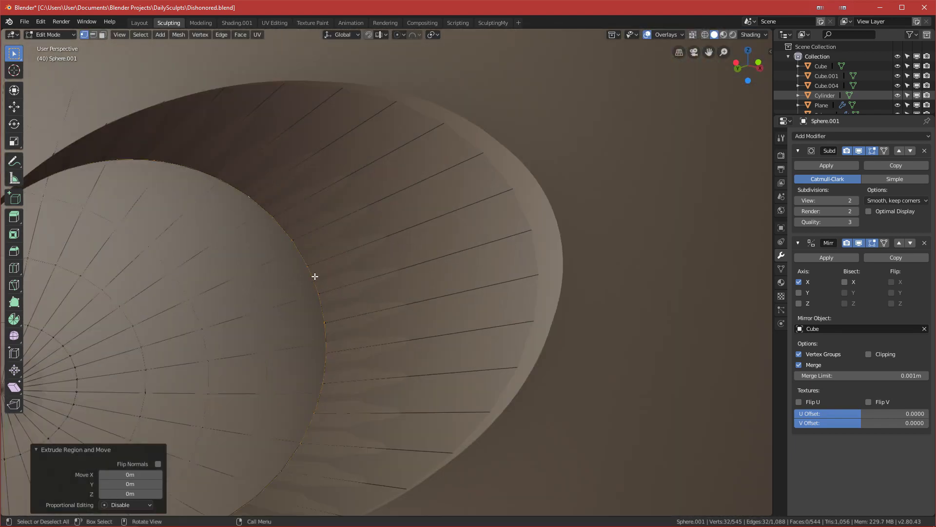
pyautogui.scroll(-2, 308, 282)
pyautogui.press('KP_1')
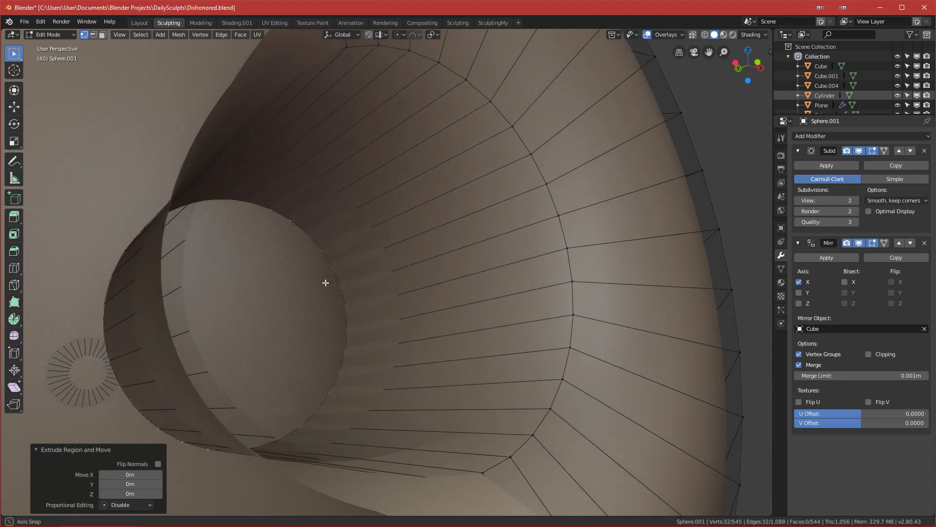
pyautogui.press('s')
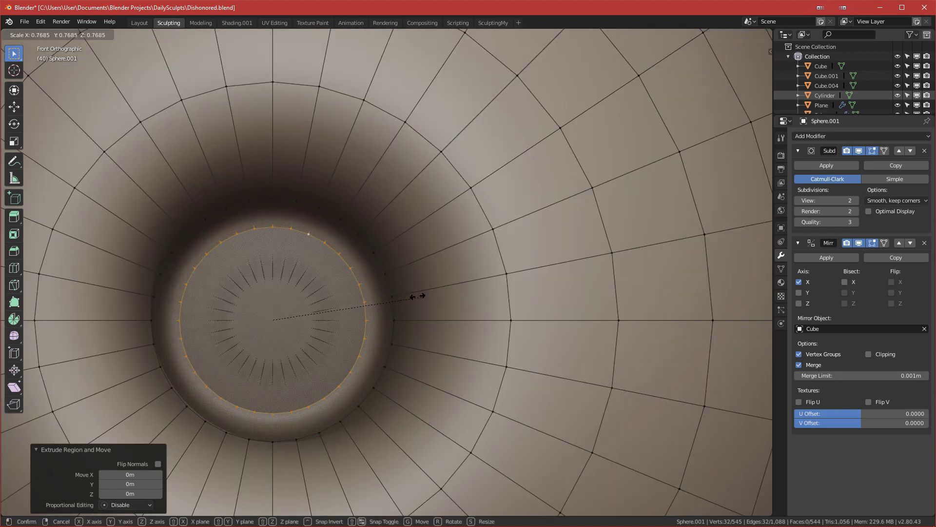
pyautogui.click(343, 296)
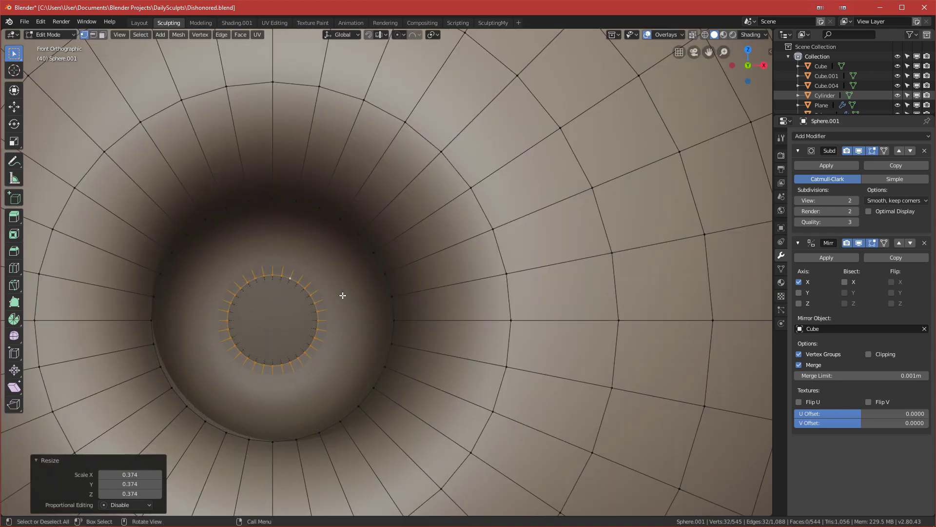
# Fill the small ring at the back of the pupil tunnel with a face
pyautogui.scroll(-4, 342, 295)
pyautogui.scroll(6, 342, 295)
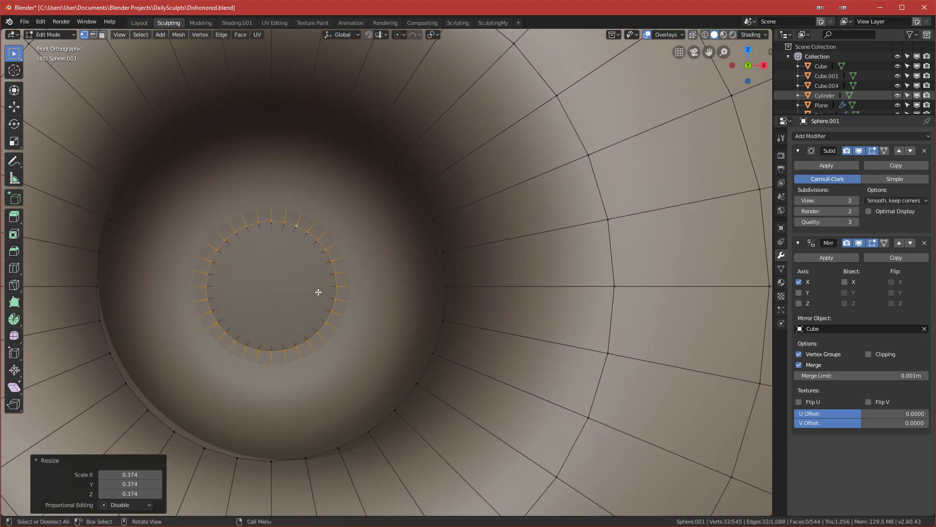
pyautogui.press('f')
pyautogui.moveTo(319, 291); pyautogui.dragTo(361, 285, button='middle')
pyautogui.moveTo(226, 367); pyautogui.dragTo(264, 348, button='middle')
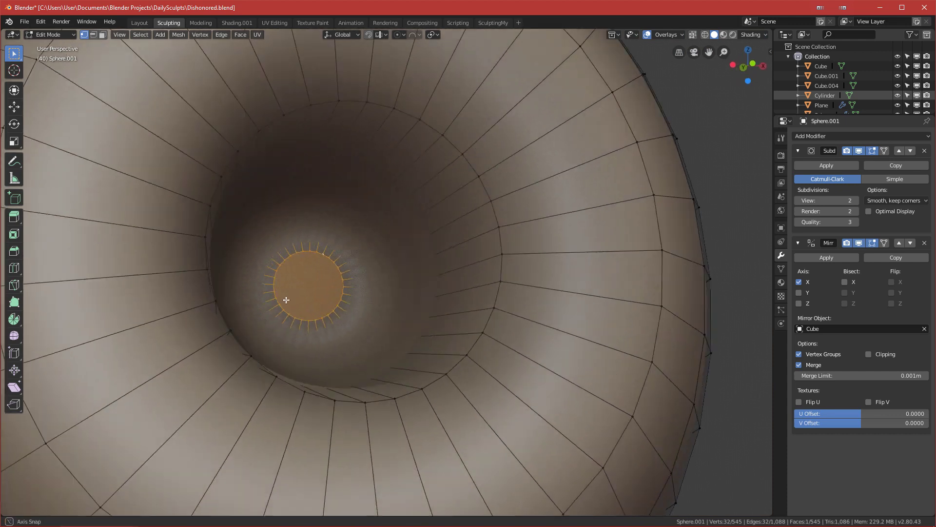
pyautogui.scroll(-3, 264, 348)
pyautogui.press('`')
pyautogui.click(206, 298)
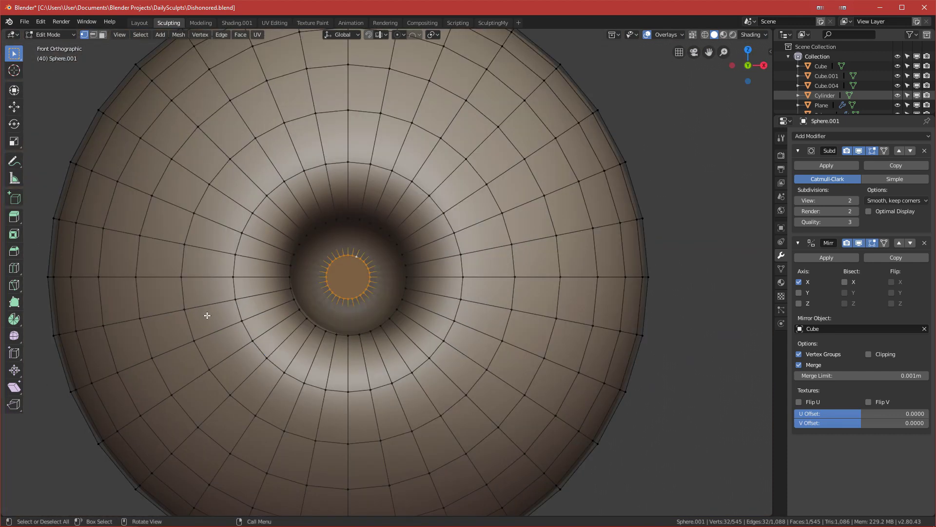
# Examine the closed pupil in Object Mode, both up close and at a distance beside the head
pyautogui.hotkey('ctrl', 'Tab')
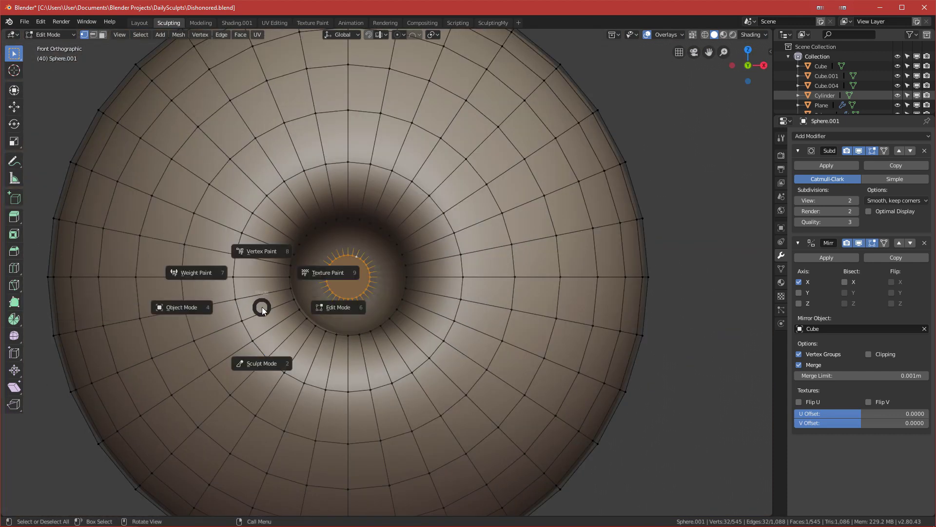
pyautogui.click(191, 308)
pyautogui.scroll(-3, 299, 303)
pyautogui.moveTo(299, 302); pyautogui.dragTo(388, 300, button='middle')
pyautogui.scroll(5, 317, 329)
pyautogui.scroll(-3, 172, 140)
pyautogui.scroll(3, 362, 277)
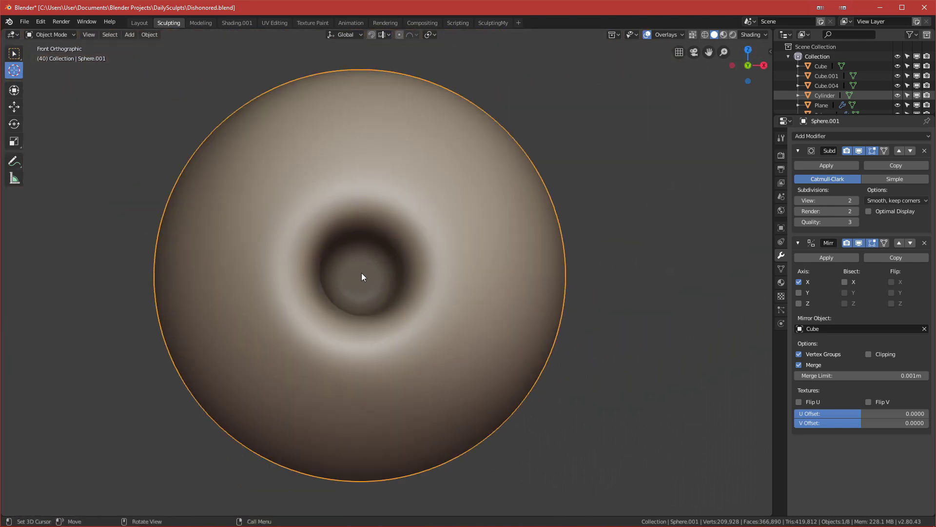
pyautogui.scroll(1, 356, 315)
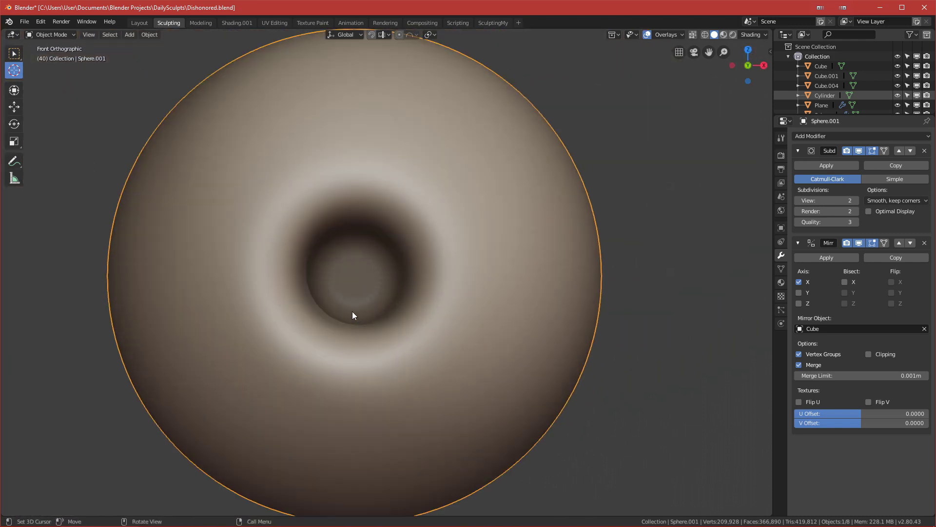
pyautogui.scroll(-10, 352, 311)
pyautogui.scroll(-2, 348, 311)
pyautogui.scroll(8, 348, 310)
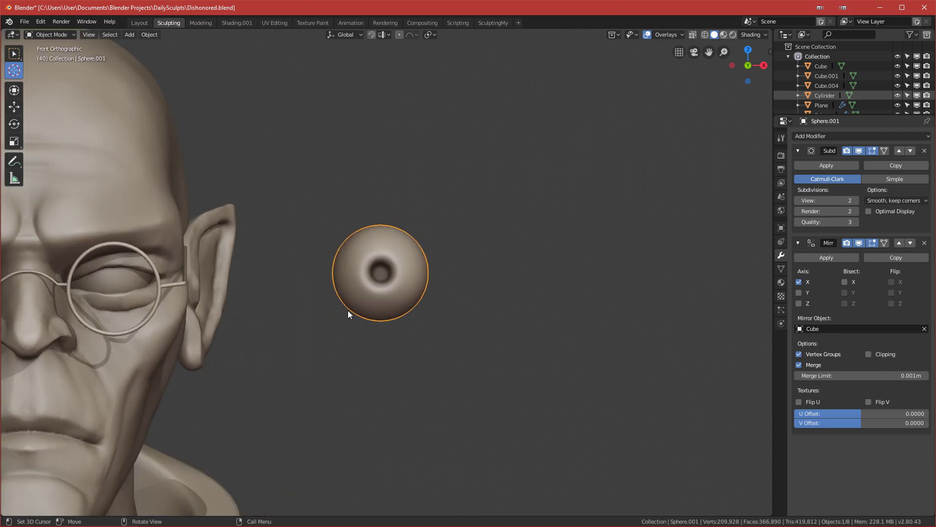
pyautogui.scroll(2, 349, 312)
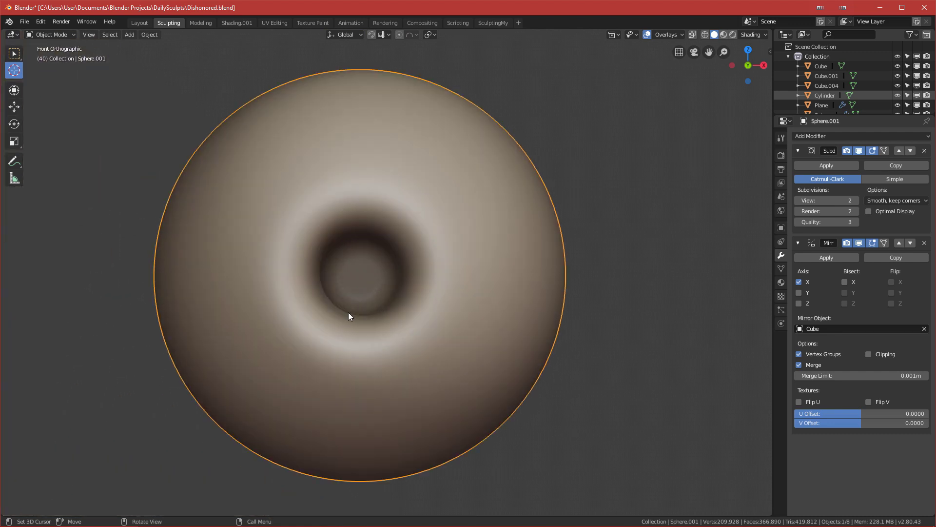
# In Edit Mode, add one edge loop just outside the iris rim with a slide factor of -0.865, and return to Object Mode
pyautogui.hotkey('ctrl', 'Tab')
pyautogui.click(495, 284)
pyautogui.scroll(2, 442, 225)
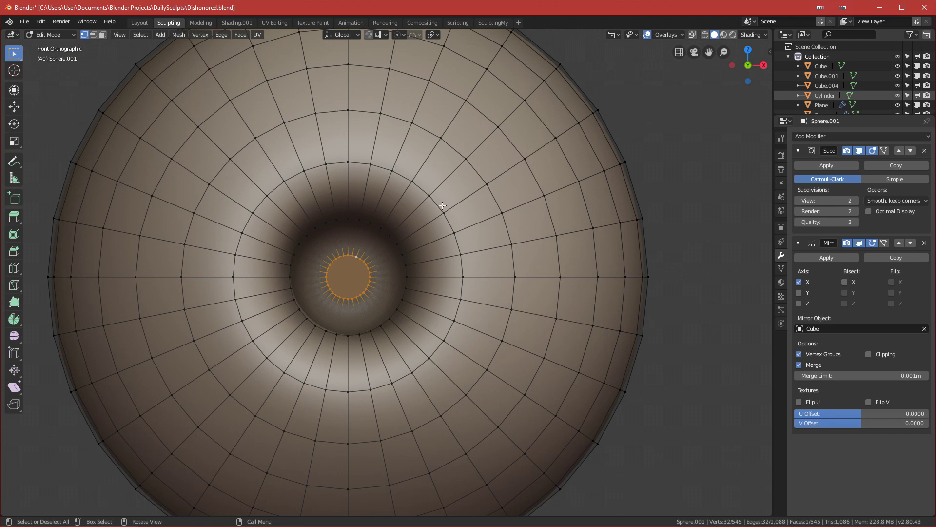
pyautogui.moveTo(438, 205); pyautogui.dragTo(381, 270, button='middle')
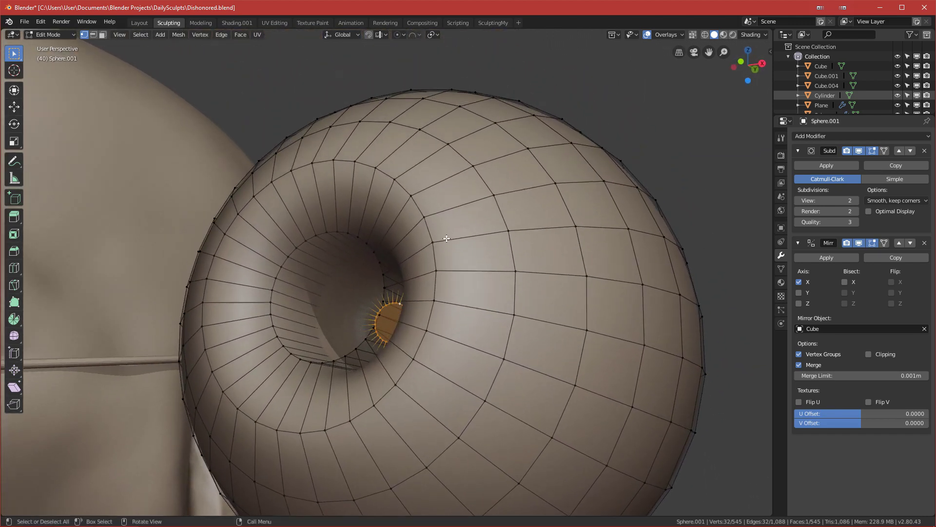
pyautogui.hotkey('alt', 'a')
pyautogui.hotkey('ctrl', 'r')
pyautogui.click(436, 179)
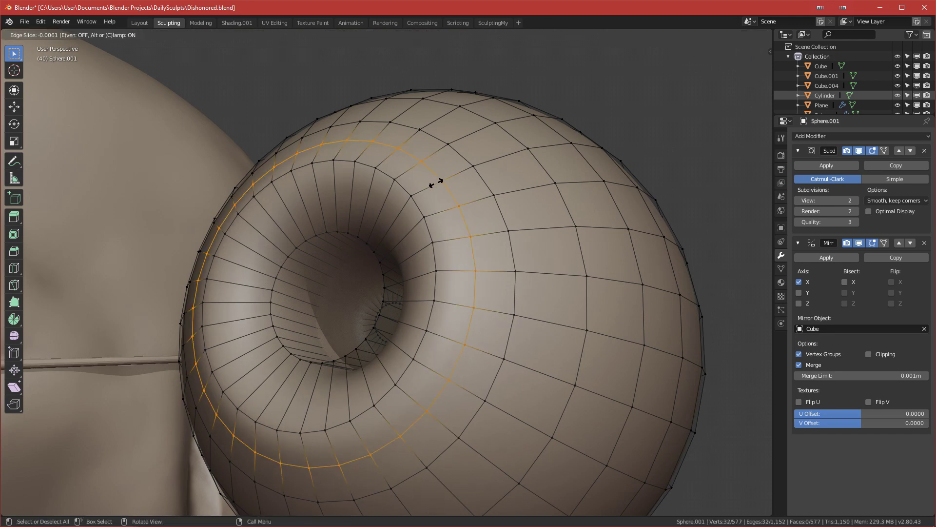
pyautogui.click(414, 199)
pyautogui.moveTo(415, 204); pyautogui.dragTo(445, 211, button='middle')
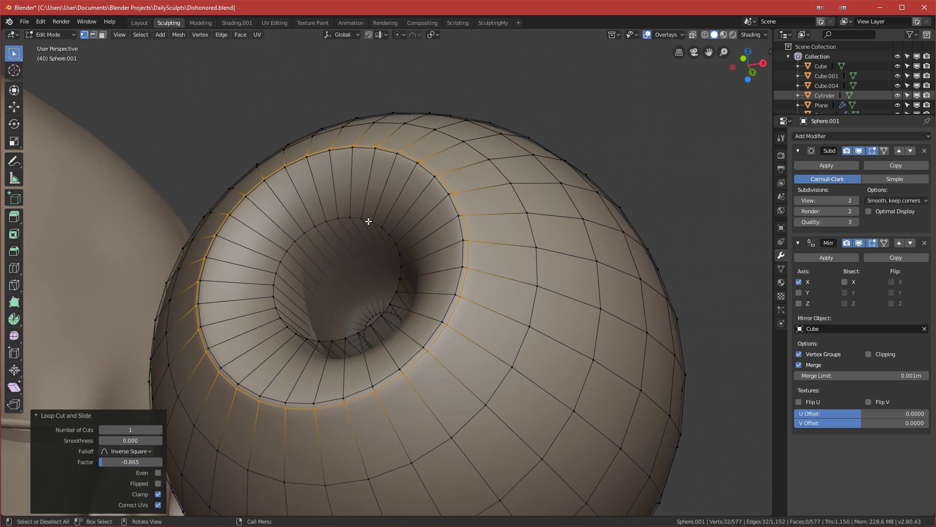
pyautogui.press('Tab')
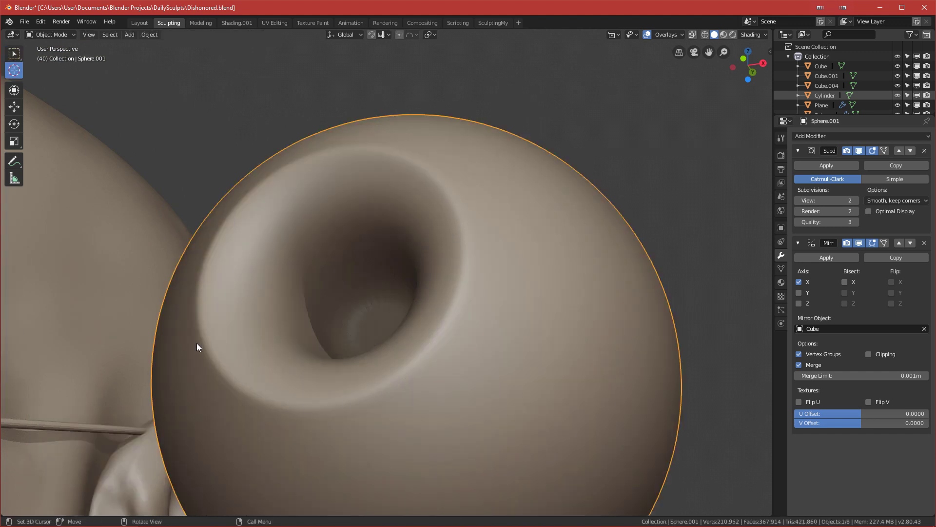
pyautogui.moveTo(316, 299); pyautogui.dragTo(280, 258, button='middle')
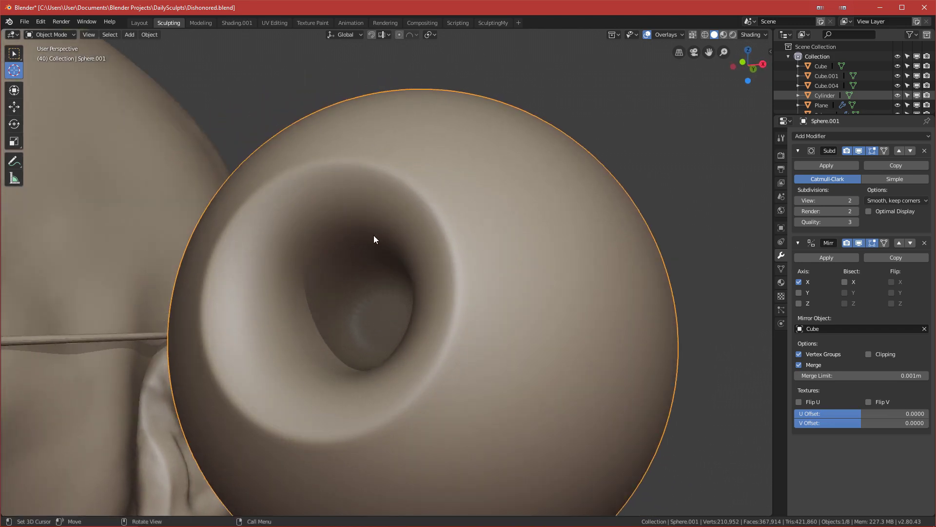
# In Edit Mode, add an edge loop across the sloped iris ring and slide it close to the pupil opening
pyautogui.hotkey('ctrl', 'Tab')
pyautogui.click(395, 239)
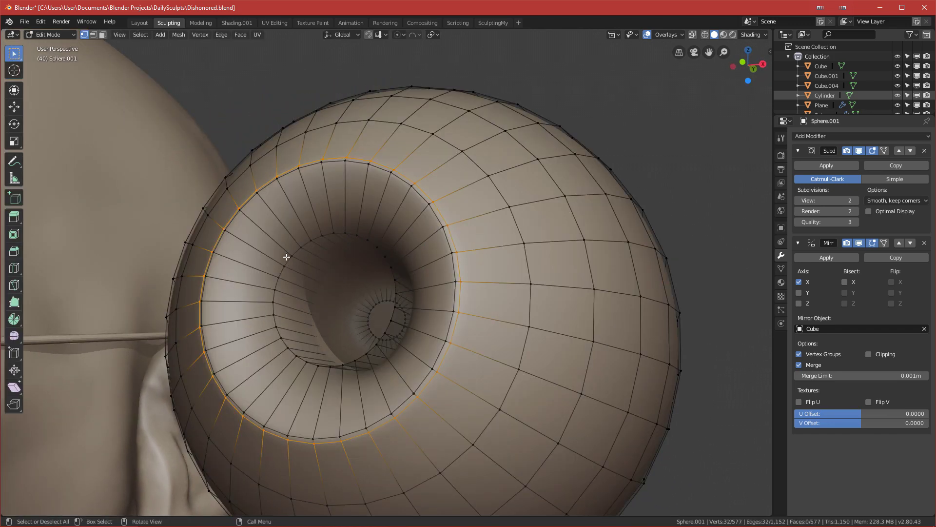
pyautogui.hotkey('ctrl', 'r')
pyautogui.click(272, 249)
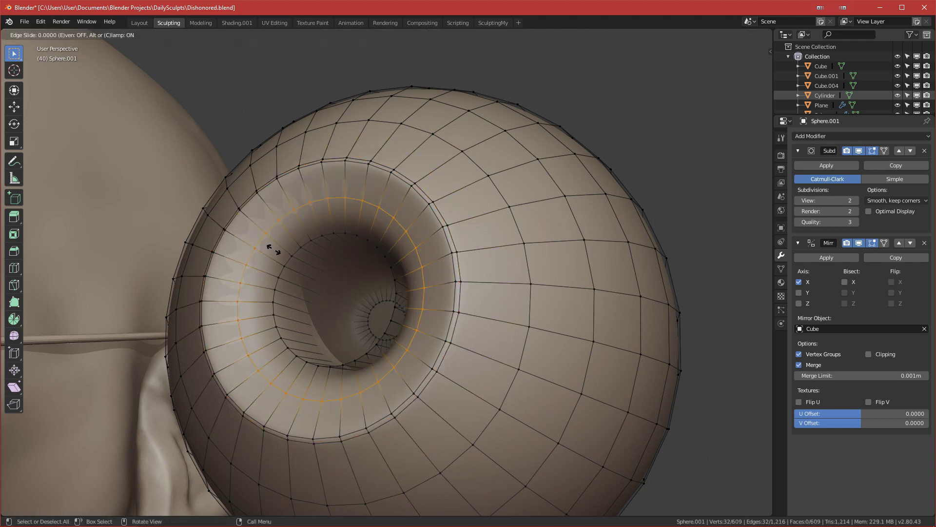
pyautogui.click(298, 265)
# Examine the sharpened iris rim and pupil edge in Object Mode from several angles and distances
pyautogui.press('Tab')
pyautogui.scroll(-3, 391, 293)
pyautogui.moveTo(390, 294); pyautogui.dragTo(492, 216, button='middle')
pyautogui.scroll(4, 423, 296)
pyautogui.scroll(-4, 393, 277)
pyautogui.scroll(1, 397, 333)
pyautogui.scroll(1, 380, 278)
pyautogui.scroll(3, 380, 278)
pyautogui.scroll(1, 491, 216)
pyautogui.moveTo(381, 314); pyautogui.dragTo(411, 315, button='middle')
pyautogui.scroll(3, 414, 329)
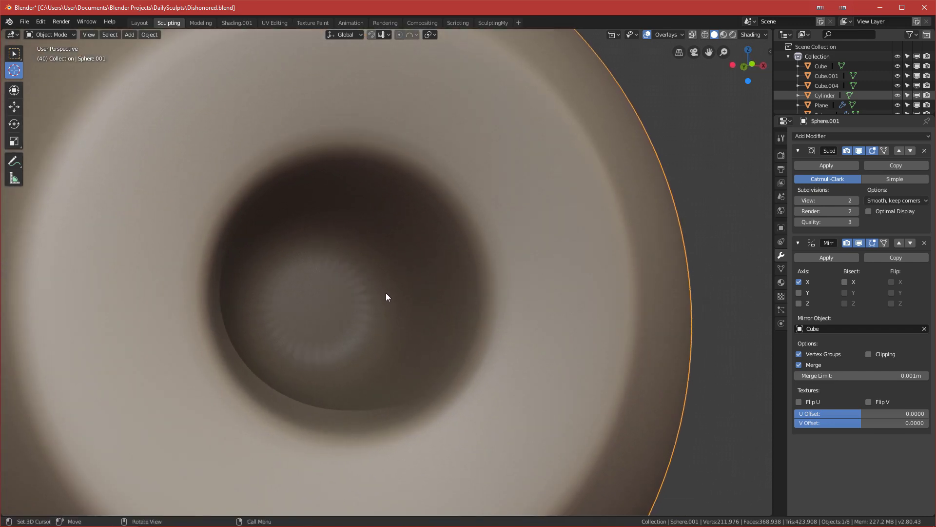
pyautogui.scroll(-2, 386, 296)
pyautogui.moveTo(399, 303); pyautogui.dragTo(390, 312, button='middle')
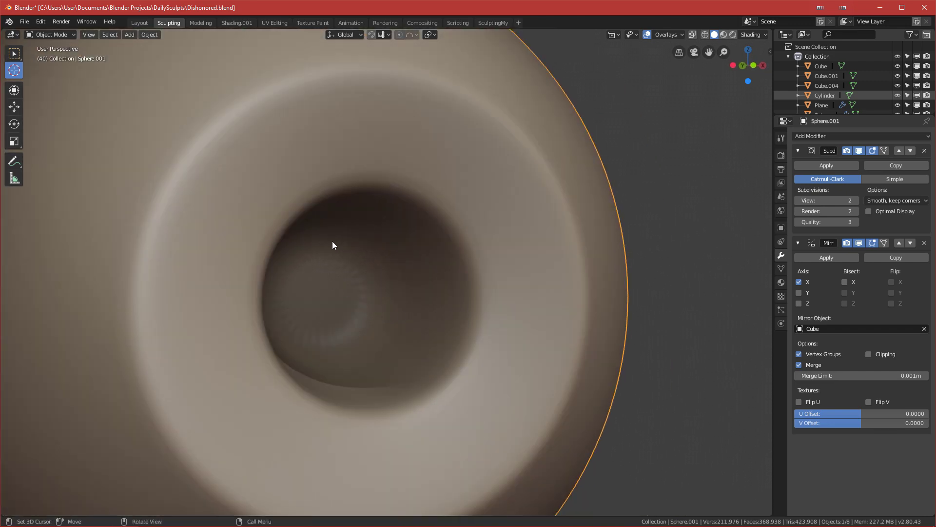
# Add one edge loop in the pupil tunnel's wall, slid to factor -0.908 near its back end, and return to Object Mode
pyautogui.press('Tab')
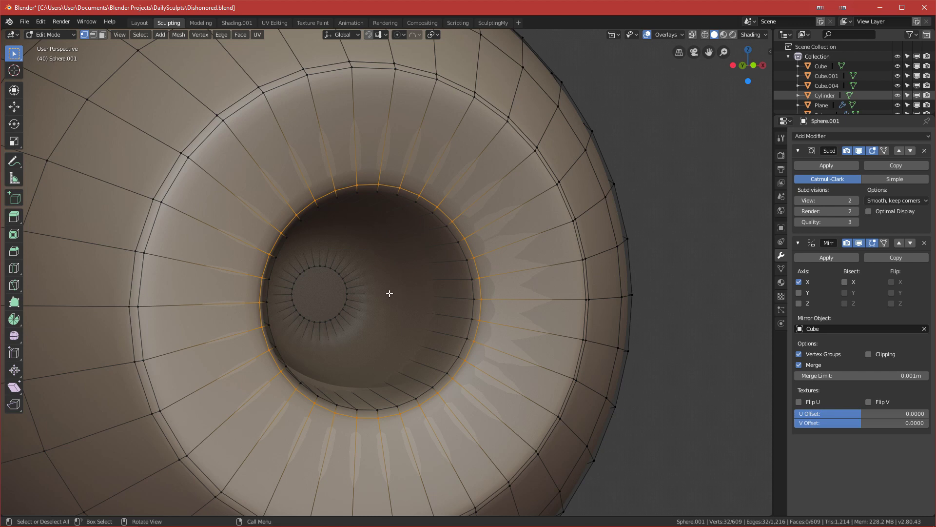
pyautogui.press('Tab')
pyautogui.press('Tab')
pyautogui.hotkey('ctrl', 'r')
pyautogui.click(428, 276)
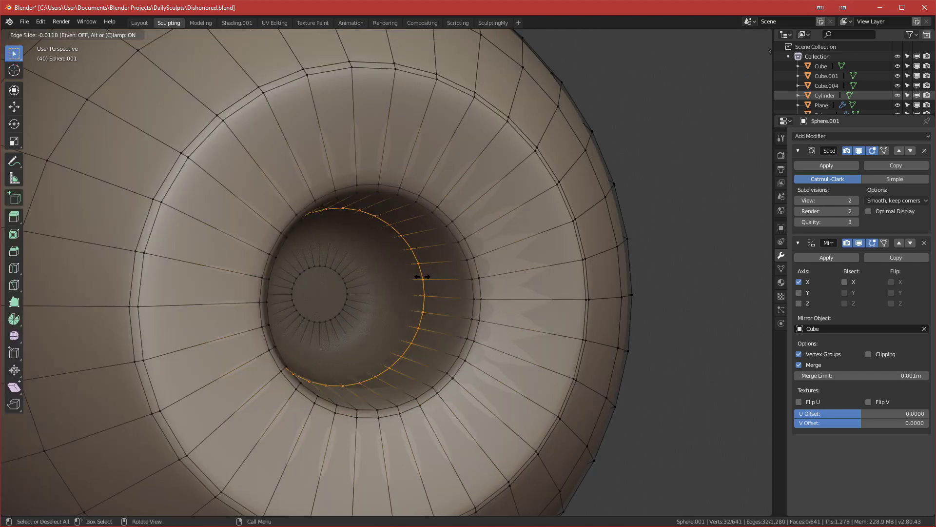
pyautogui.click(389, 283)
pyautogui.scroll(6, 414, 281)
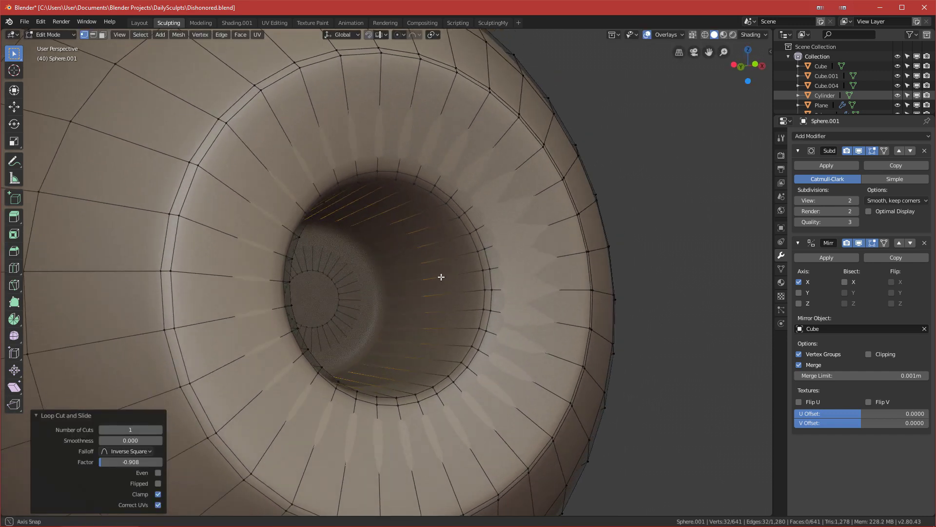
pyautogui.press('Tab')
pyautogui.moveTo(466, 283); pyautogui.dragTo(422, 279, button='middle')
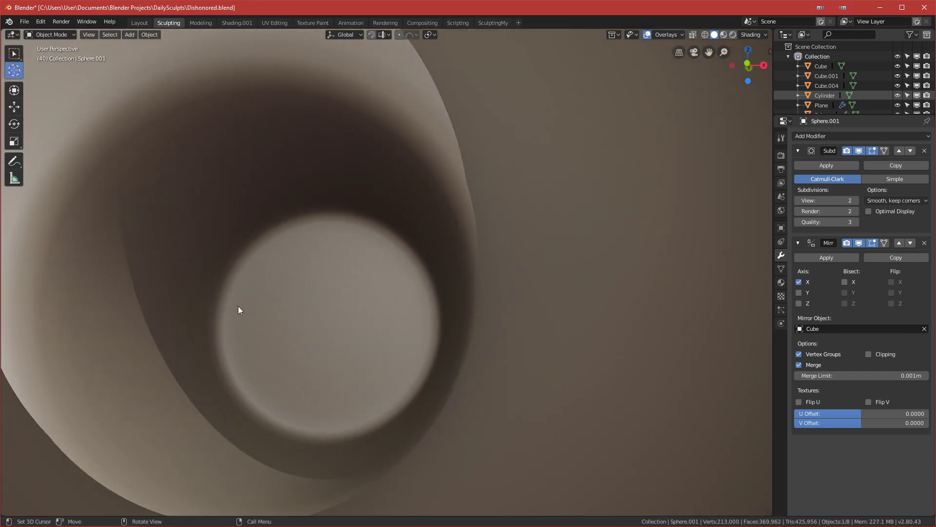
pyautogui.scroll(-4, 313, 295)
pyautogui.moveTo(330, 333); pyautogui.dragTo(385, 257, button='middle')
pyautogui.scroll(-4, 383, 273)
pyautogui.press('KP_1')
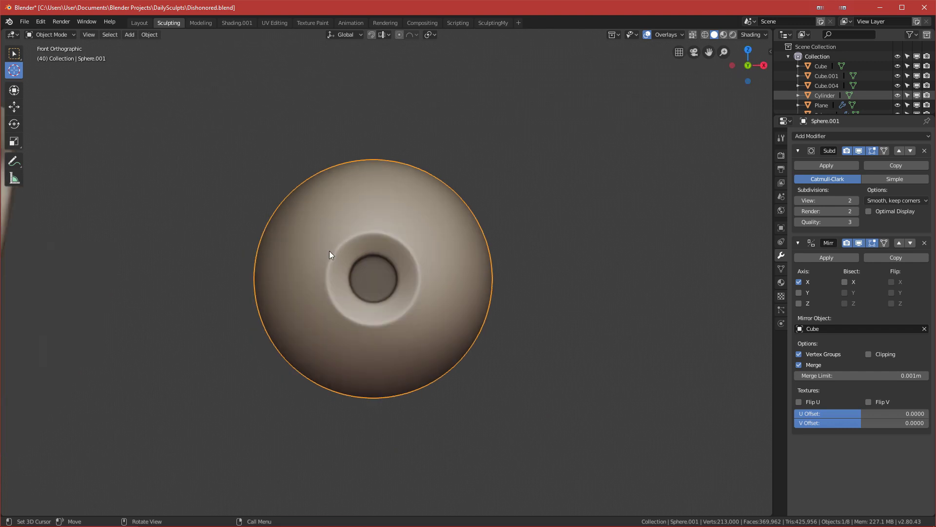
# Compare the detailed eyeball with the head's eye sockets from the front at several distances
pyautogui.scroll(-2, 330, 251)
pyautogui.scroll(5, 403, 283)
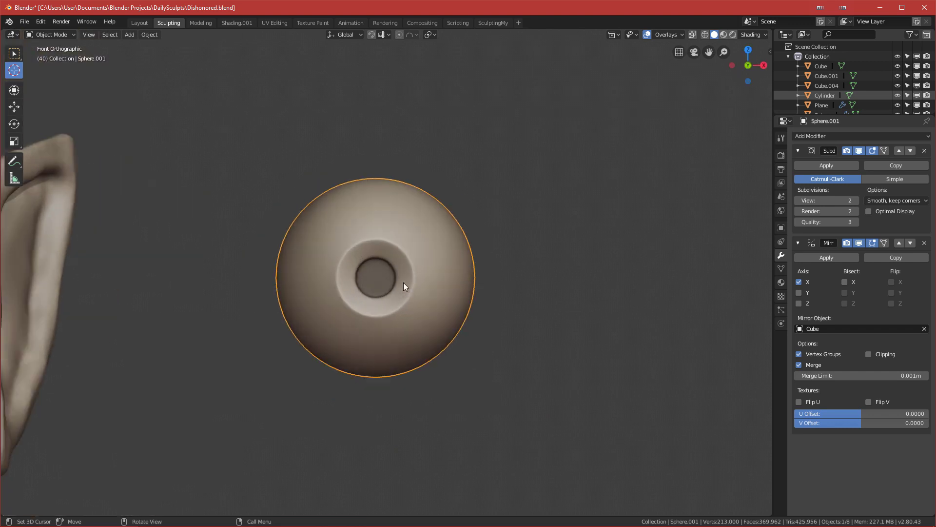
pyautogui.scroll(-6, 402, 282)
pyautogui.scroll(-2, 402, 287)
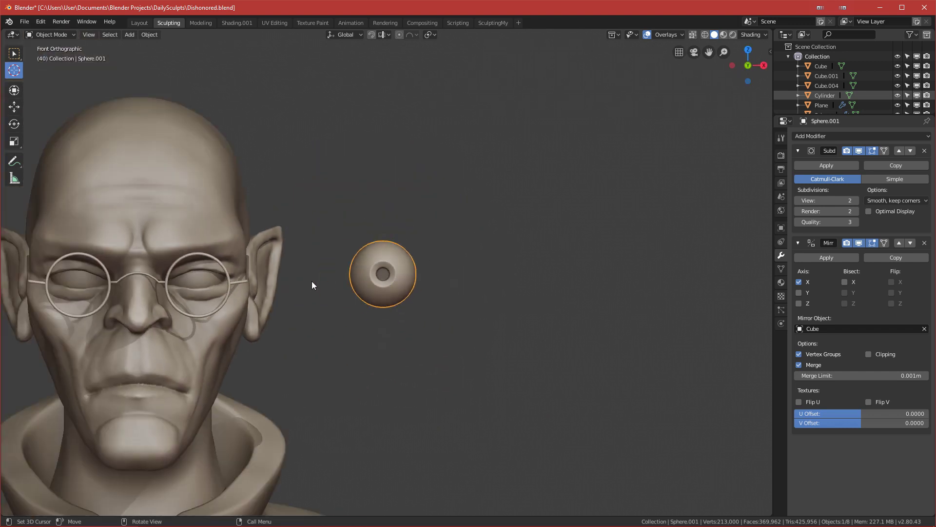
pyautogui.scroll(6, 311, 285)
pyautogui.scroll(-5, 366, 250)
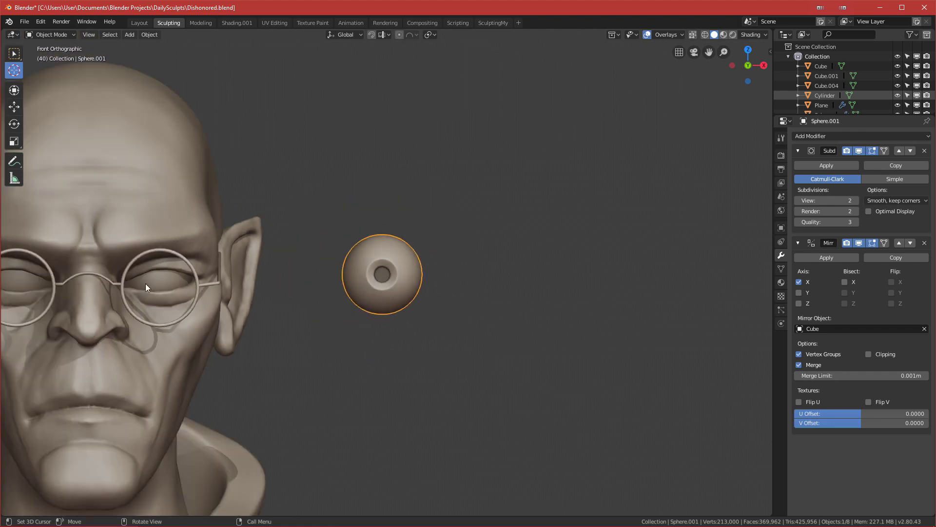
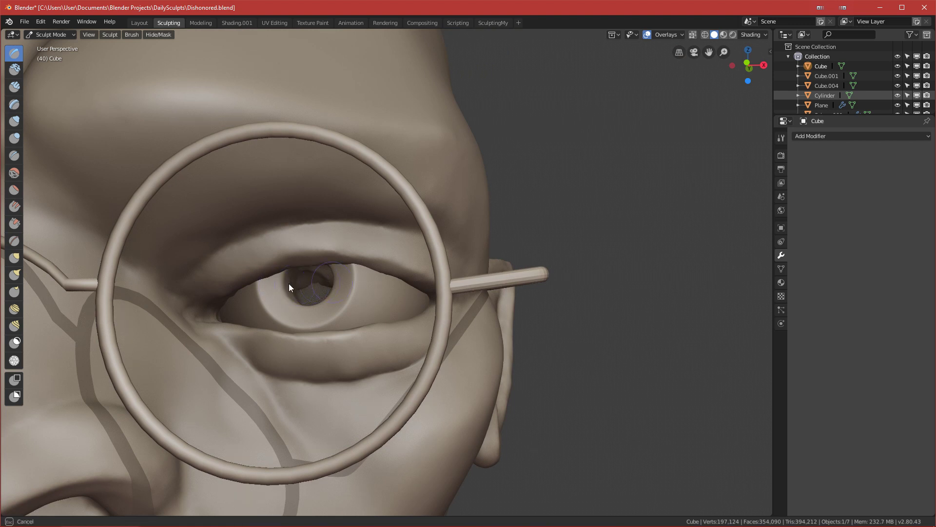
# In Sculpt Mode, resize the brush and push the head surface poking into the pupil cavity back behind the eyeball
pyautogui.moveTo(305, 281); pyautogui.dragTo(305, 281)
pyautogui.moveTo(340, 274)
pyautogui.mouseDown(button='middle')
pyautogui.moveTo(326, 280)
pyautogui.moveTo(329, 264)
pyautogui.mouseUp(button='middle')
pyautogui.press('f')
pyautogui.click(328, 274)
pyautogui.moveTo(329, 274); pyautogui.dragTo(275, 291)
pyautogui.moveTo(332, 278)
pyautogui.mouseDown()
pyautogui.moveTo(338, 269)
pyautogui.moveTo(329, 278)
pyautogui.mouseUp()
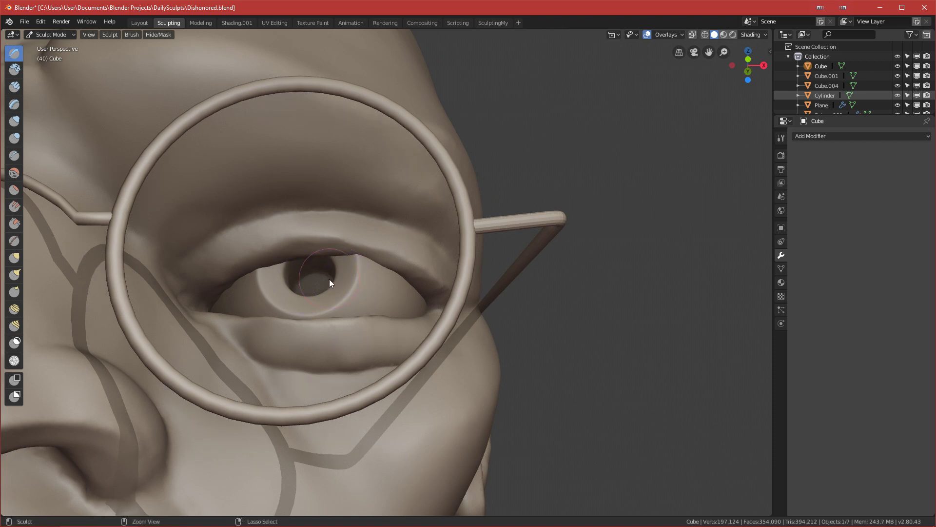
# Return to Object Mode in the front view of the whole head and deselect everything
pyautogui.scroll(-5, 235, 206)
pyautogui.press('KP_1')
pyautogui.hotkey('ctrl', 'Tab')
pyautogui.click(108, 262)
pyautogui.scroll(-2, 237, 268)
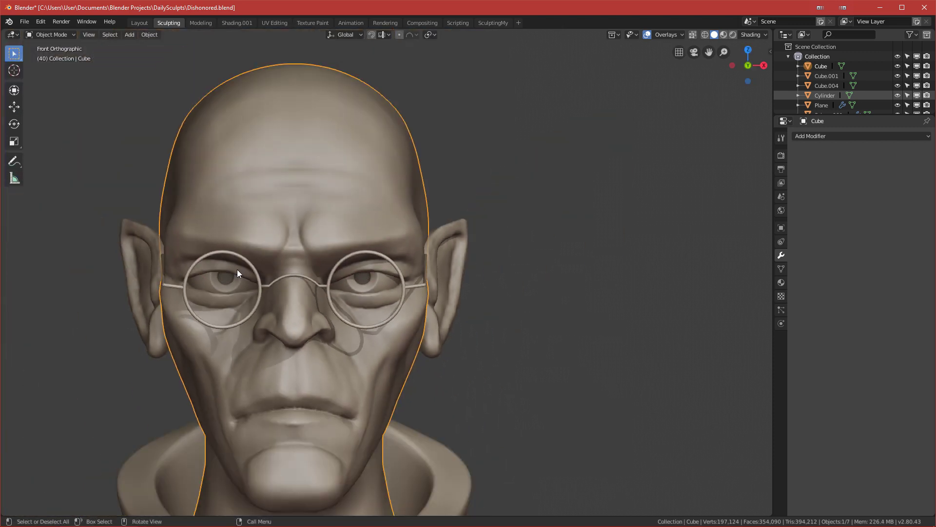
pyautogui.keyDown('shift'); pyautogui.moveTo(358, 368); pyautogui.dragTo(356, 329, button='middle'); pyautogui.keyUp('shift')
pyautogui.hotkey('alt', 'a')
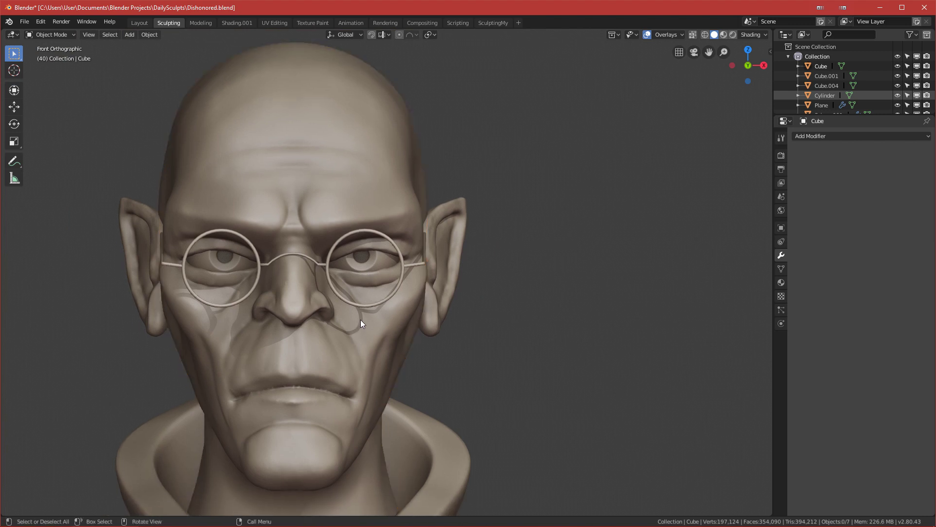
# Examine the fitted eyes behind the glasses from the front at several distances and up close at an angle
pyautogui.scroll(-4, 360, 323)
pyautogui.scroll(4, 364, 340)
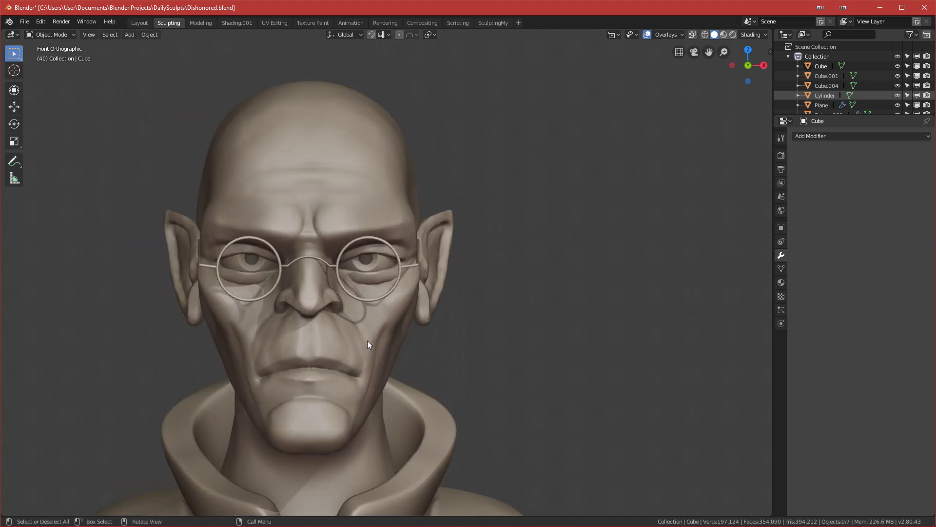
pyautogui.moveTo(391, 328)
pyautogui.mouseDown(button='middle')
pyautogui.moveTo(330, 317)
pyautogui.moveTo(282, 324)
pyautogui.moveTo(305, 310)
pyautogui.moveTo(387, 306)
pyautogui.moveTo(407, 330)
pyautogui.moveTo(393, 335)
pyautogui.mouseUp(button='middle')
pyautogui.scroll(5, 347, 240)
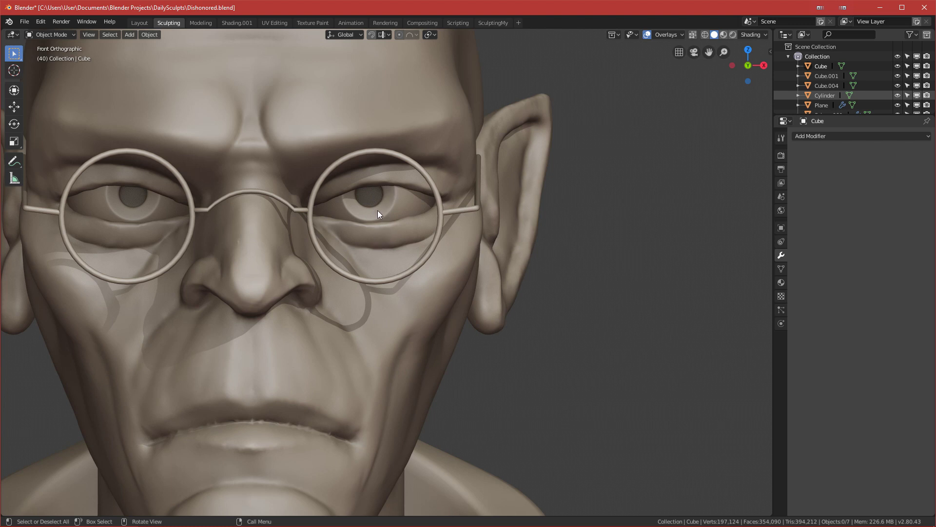
pyautogui.moveTo(444, 226); pyautogui.dragTo(389, 283, button='middle')
pyautogui.scroll(2, 177, 133)
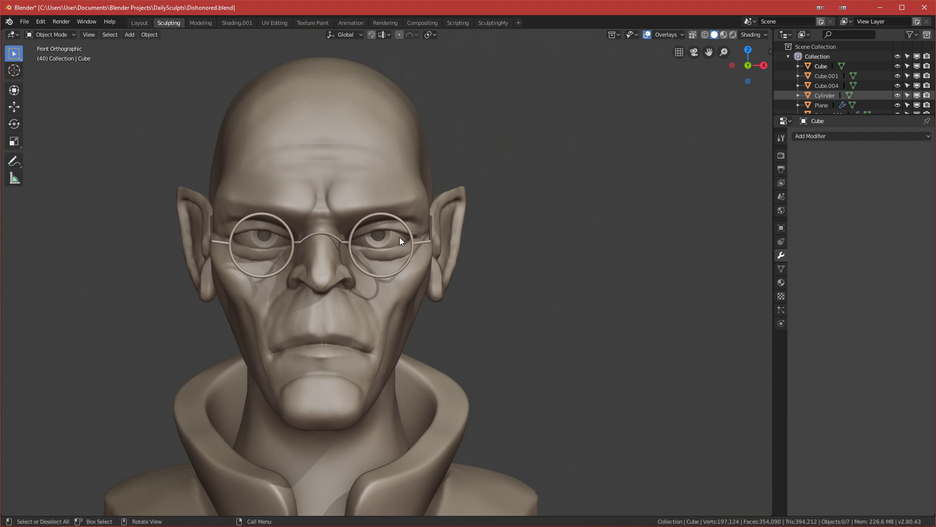
pyautogui.scroll(3, 389, 244)
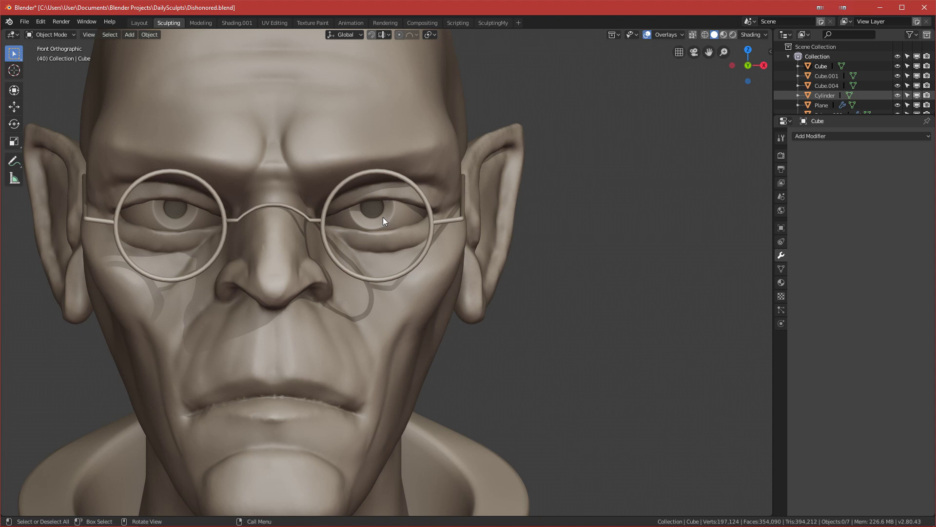
pyautogui.scroll(-2, 388, 223)
pyautogui.scroll(6, 390, 234)
pyautogui.moveTo(390, 206); pyautogui.dragTo(357, 271, button='middle')
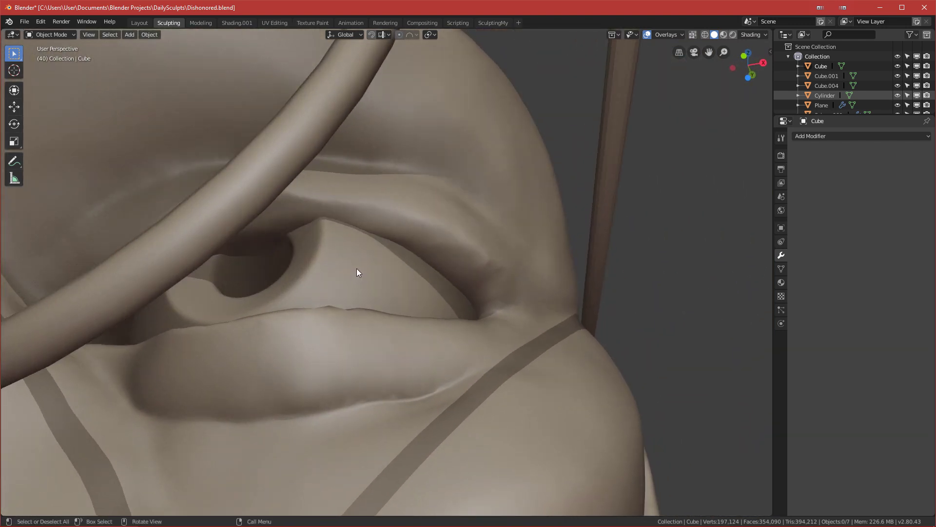
pyautogui.press('KP_1')
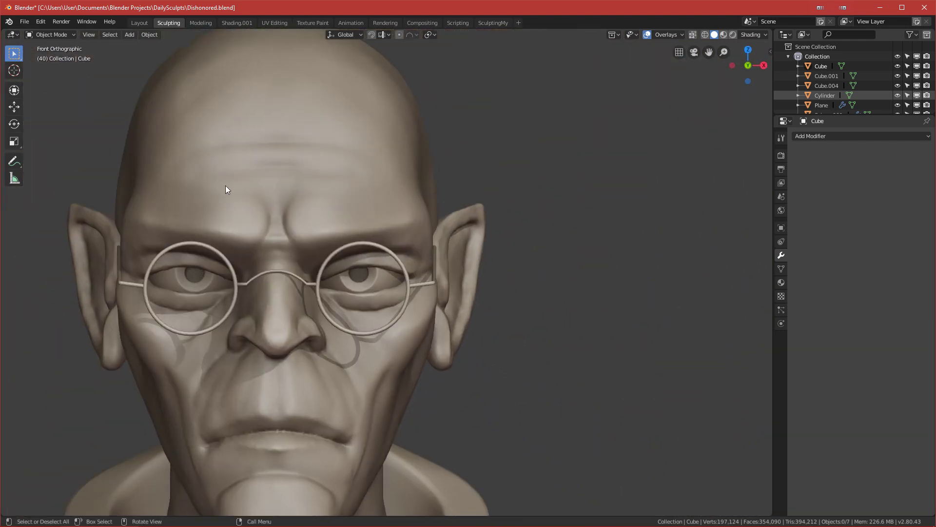
# Duplicate the mirrored eyeball object and move the copy 1.36 m along X, beside the head
pyautogui.scroll(2, 319, 261)
pyautogui.scroll(-2, 333, 270)
pyautogui.click(379, 282)
pyautogui.scroll(-3, 378, 282)
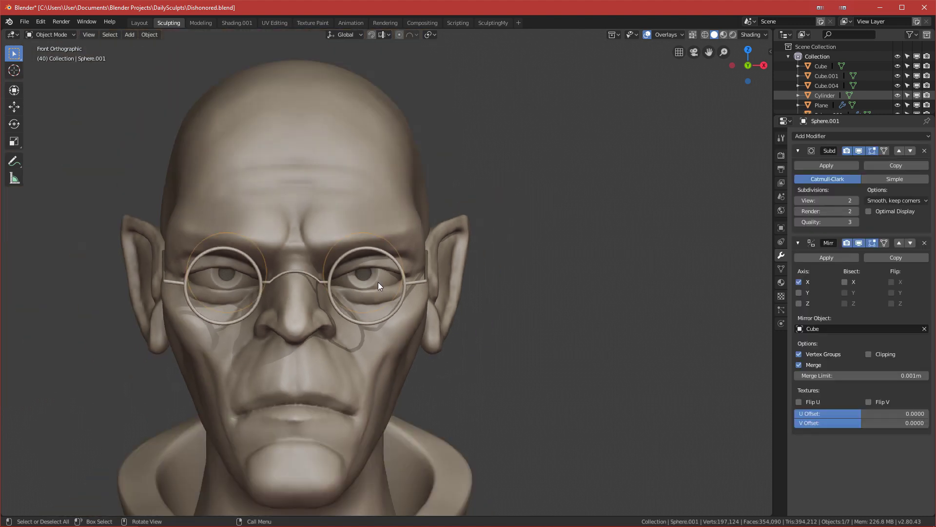
pyautogui.keyDown('shift'); pyautogui.moveTo(375, 293); pyautogui.dragTo(280, 274, button='middle'); pyautogui.keyUp('shift')
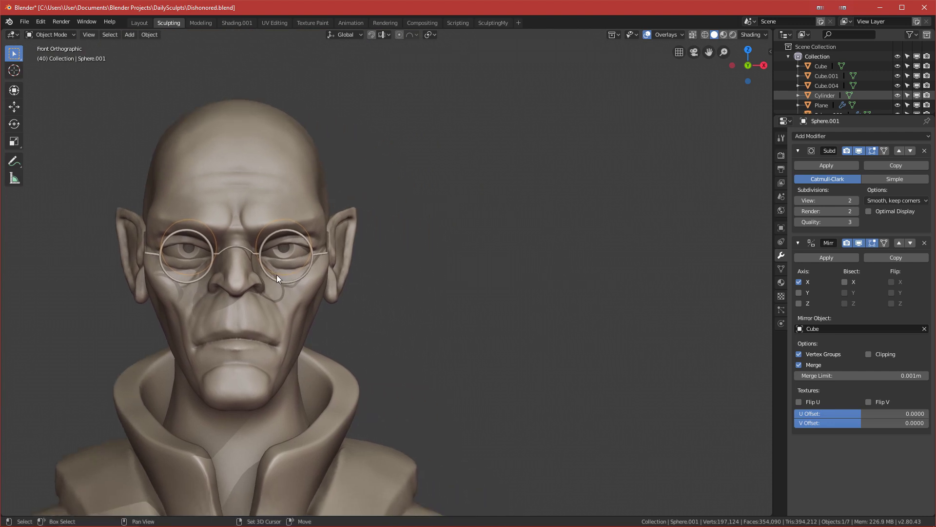
pyautogui.hotkey('shift', 'd')
pyautogui.rightClick(346, 247)
pyautogui.press('g')
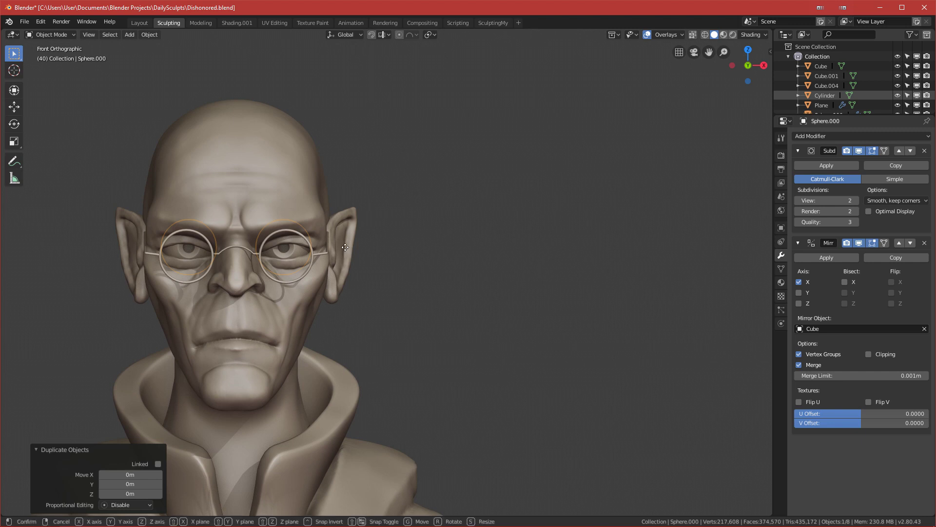
pyautogui.press('x')
pyautogui.click(525, 253)
pyautogui.scroll(4, 525, 255)
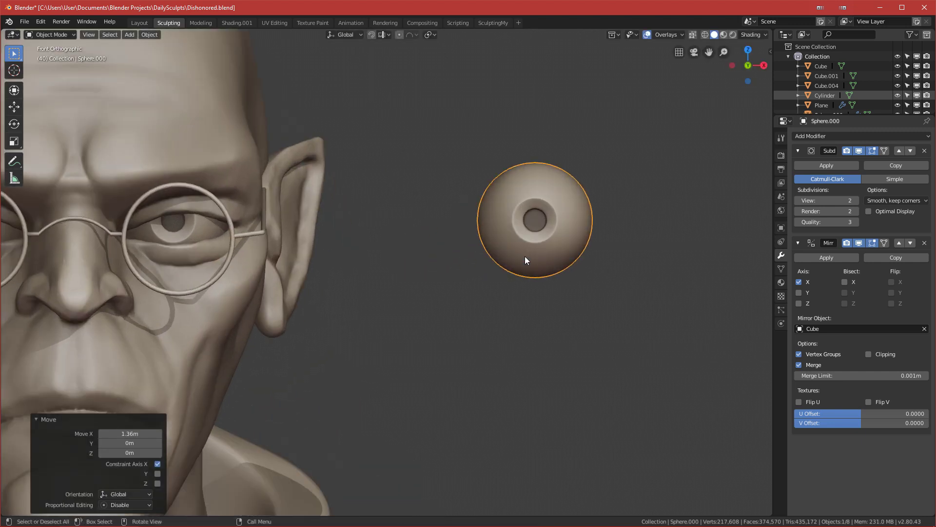
# In Edit Mode with wireframe shading, select the three edge loops at the back of the copy's pupil tunnel and delete them
pyautogui.keyDown('shift'); pyautogui.moveTo(524, 256); pyautogui.dragTo(309, 281, button='middle'); pyautogui.keyUp('shift')
pyautogui.scroll(4, 333, 333)
pyautogui.press('Tab')
pyautogui.scroll(6, 322, 330)
pyautogui.scroll(3, 292, 317)
pyautogui.press('z')
pyautogui.click(207, 284)
pyautogui.moveTo(206, 284)
pyautogui.mouseDown(button='middle')
pyautogui.moveTo(433, 329)
pyautogui.moveTo(299, 335)
pyautogui.moveTo(257, 280)
pyautogui.mouseUp(button='middle')
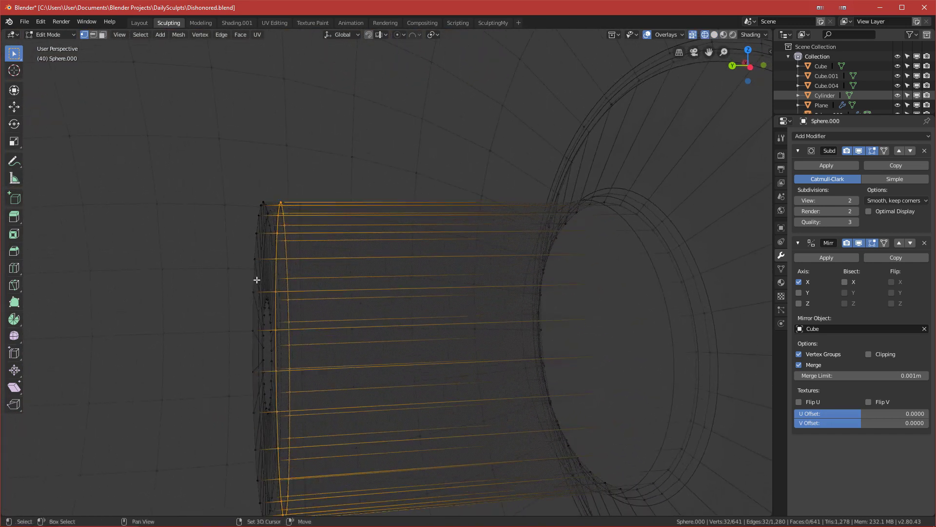
pyautogui.keyDown('alt'); pyautogui.keyDown('shift'); pyautogui.click(257, 245); pyautogui.keyUp('shift'); pyautogui.keyUp('alt')
pyautogui.moveTo(255, 245); pyautogui.dragTo(354, 345, button='middle')
pyautogui.keyDown('alt'); pyautogui.keyDown('shift'); pyautogui.click(268, 294); pyautogui.keyUp('shift'); pyautogui.keyUp('alt')
pyautogui.press('x')
pyautogui.click(376, 301)
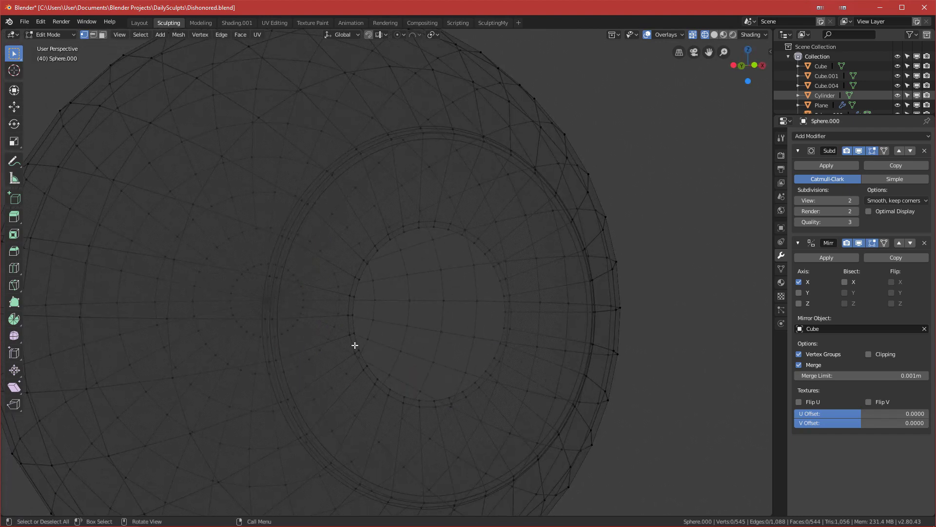
# Switch back to solid shading, inspect the open pupil, and select its inner edge loop in the front view
pyautogui.press('z')
pyautogui.click(418, 345)
pyautogui.press('KP_1')
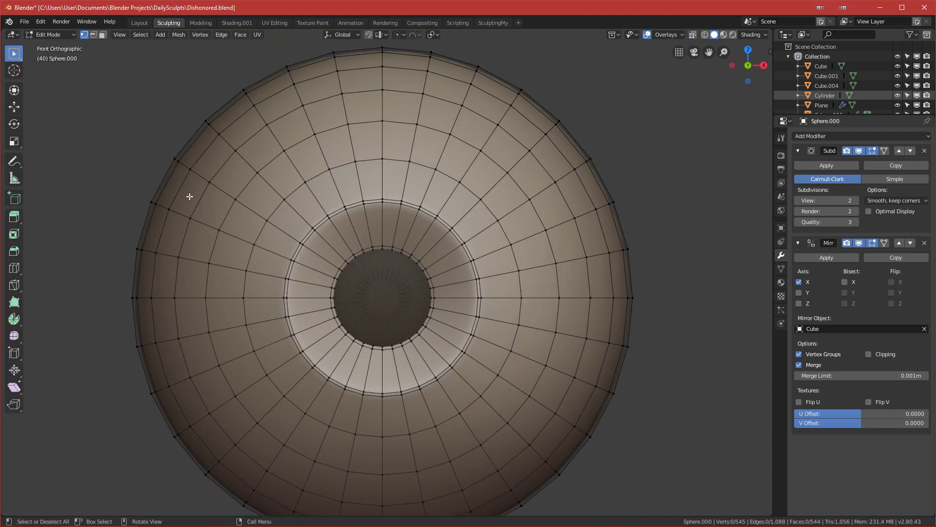
pyautogui.scroll(2, 356, 314)
pyautogui.moveTo(397, 276); pyautogui.dragTo(345, 264, button='middle')
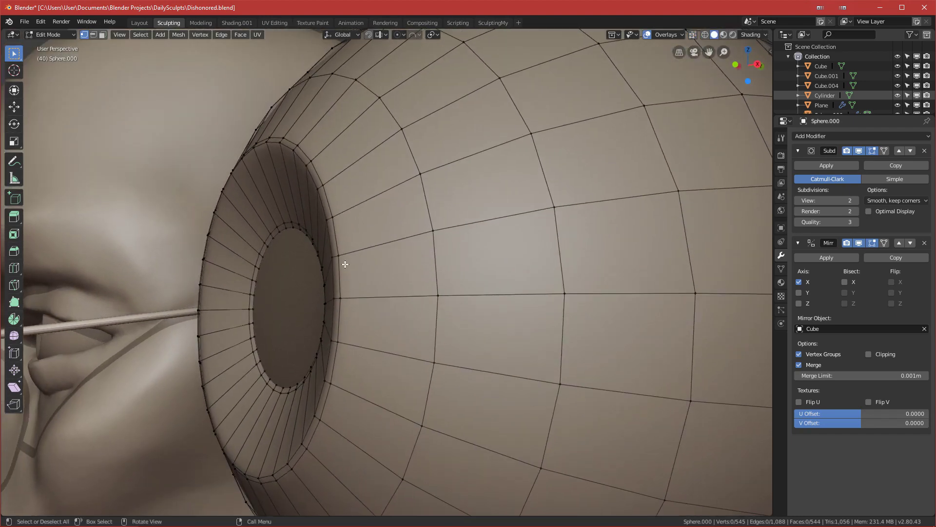
pyautogui.moveTo(280, 389); pyautogui.dragTo(210, 177, button='middle')
pyautogui.press('KP_1')
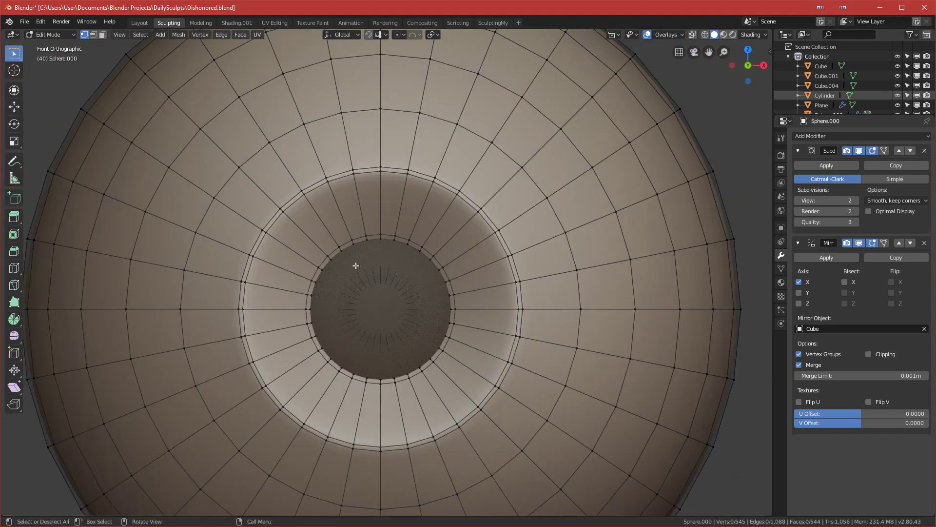
pyautogui.scroll(2, 389, 234)
pyautogui.keyDown('alt'); pyautogui.click(383, 233); pyautogui.keyUp('alt')
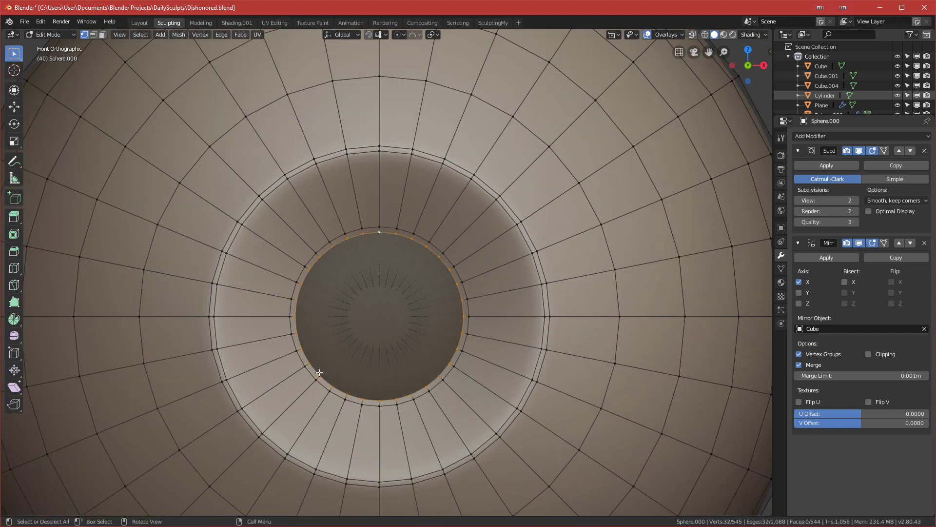
# Fill the selected pupil loop with a single face and check the shading in Object Mode
pyautogui.press('f')
pyautogui.hotkey('ctrl', 'Tab')
pyautogui.press('z')
pyautogui.press('z')
pyautogui.hotkey('ctrl', 'Tab')
pyautogui.click(211, 345)
pyautogui.scroll(4, 356, 317)
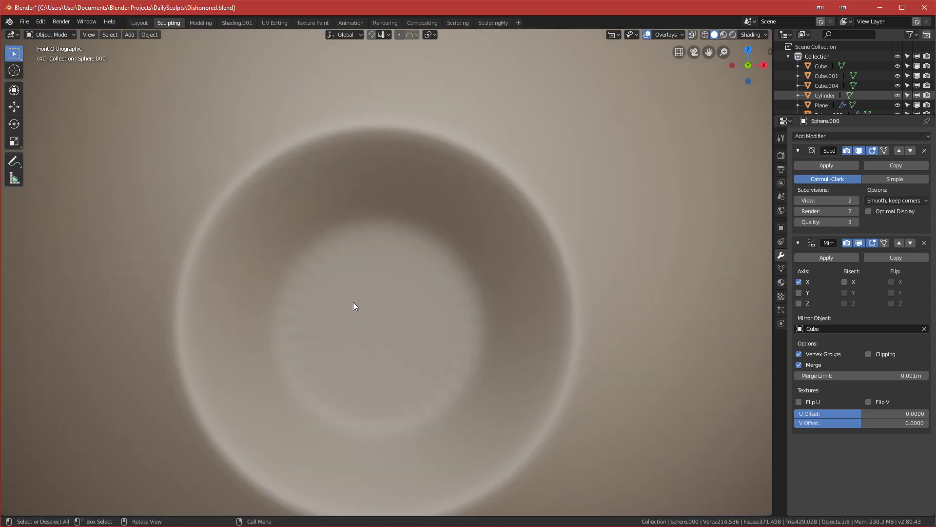
pyautogui.scroll(-5, 290, 303)
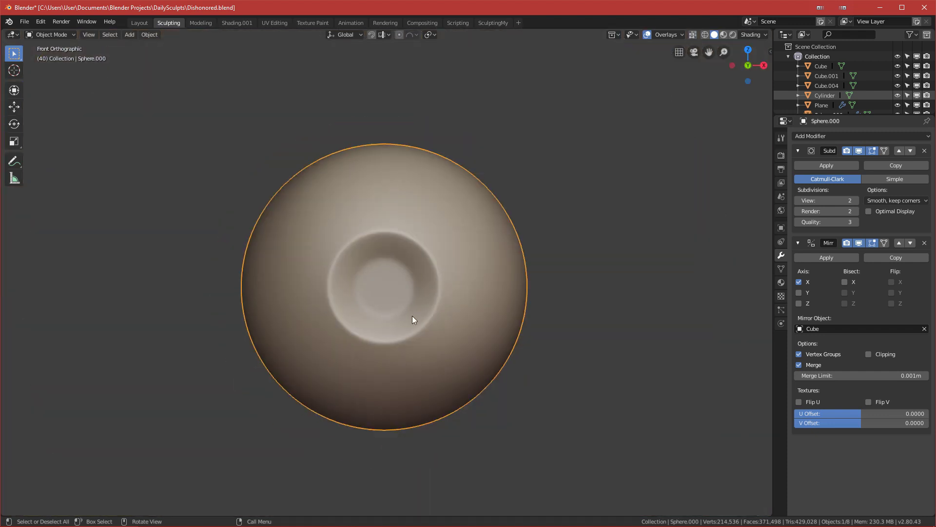
pyautogui.scroll(7, 412, 318)
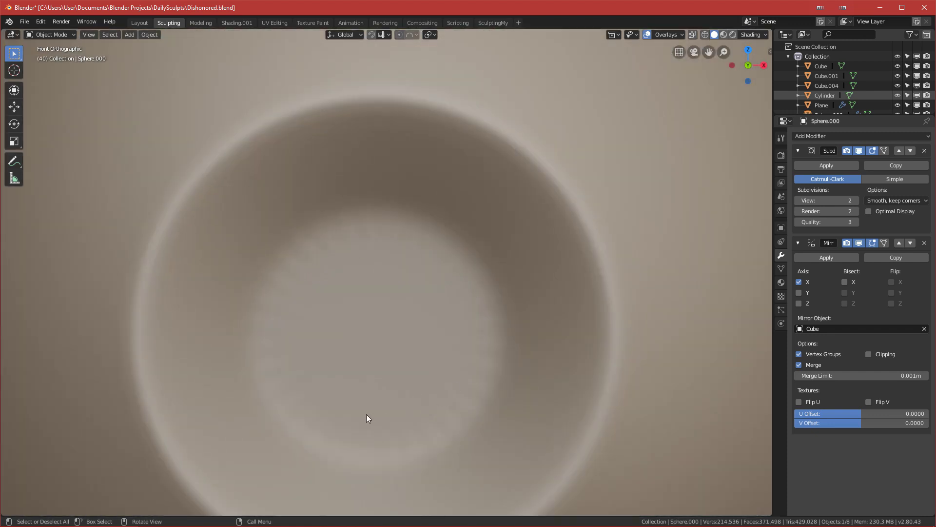
# In Edit Mode, delete the single face filling the pupil while keeping its edge loop selected
pyautogui.hotkey('ctrl', 'Tab')
pyautogui.click(633, 330)
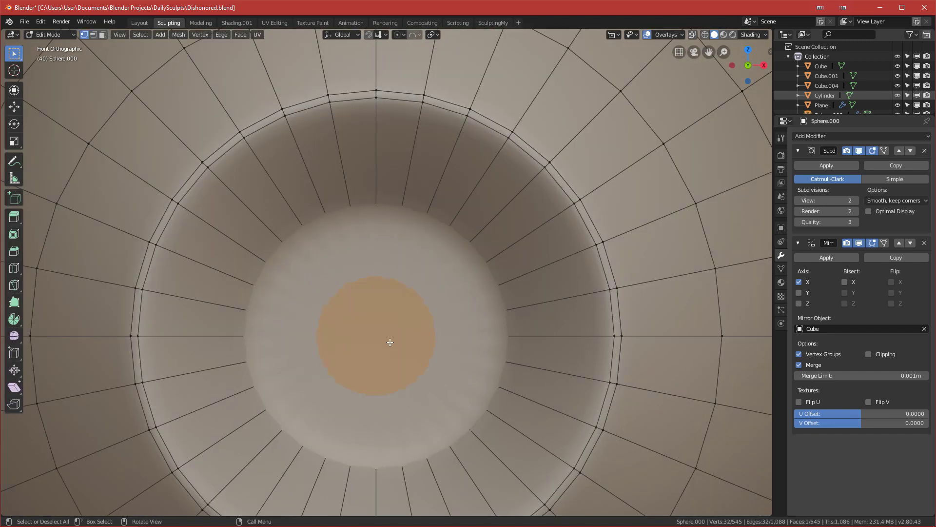
pyautogui.press('Tab')
pyautogui.press('Tab')
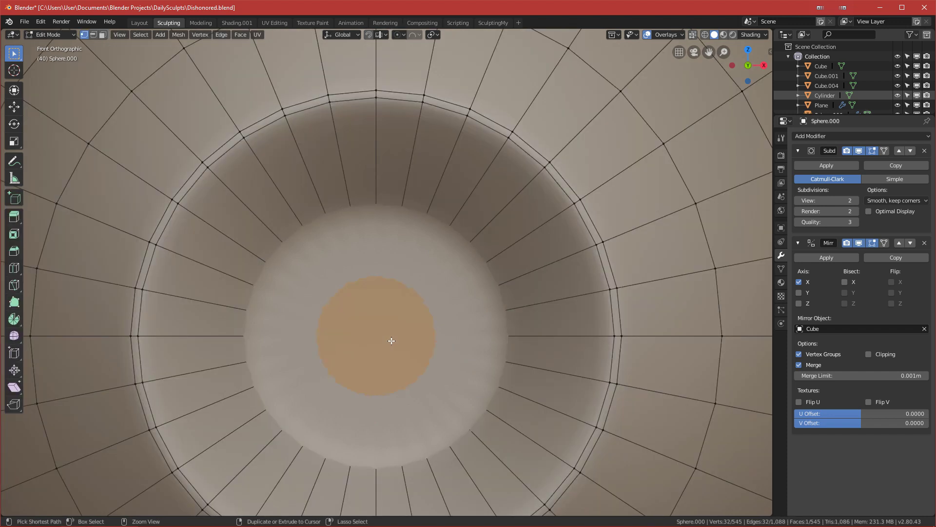
pyautogui.press('x')
pyautogui.press('f')
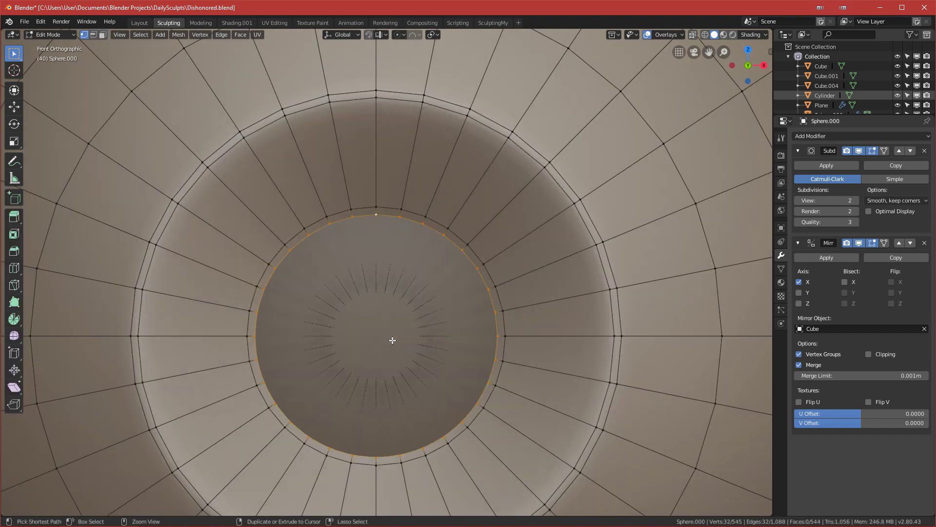
# Extrude the pupil's edge loop in place, scale the new ring to 0.393, fill it with a face, and return to Object Mode
pyautogui.press('e')
pyautogui.rightClick(536, 322)
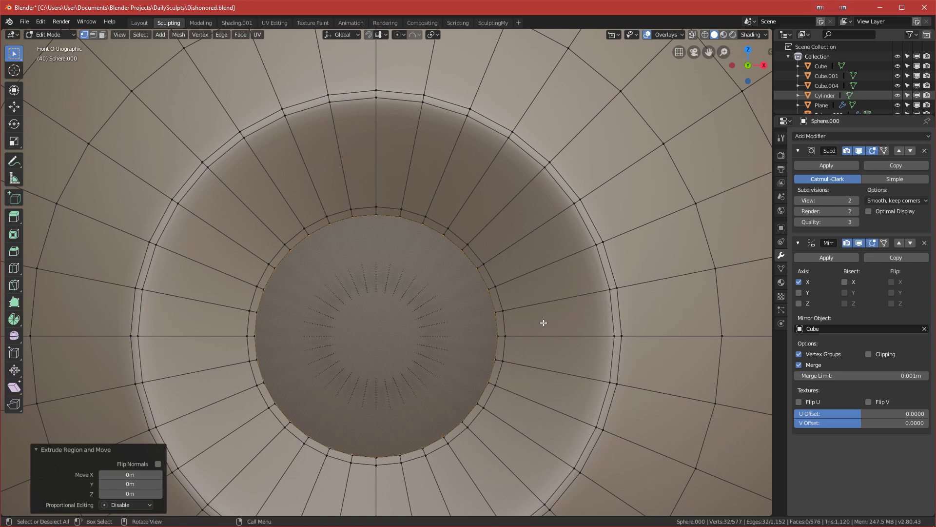
pyautogui.press('s')
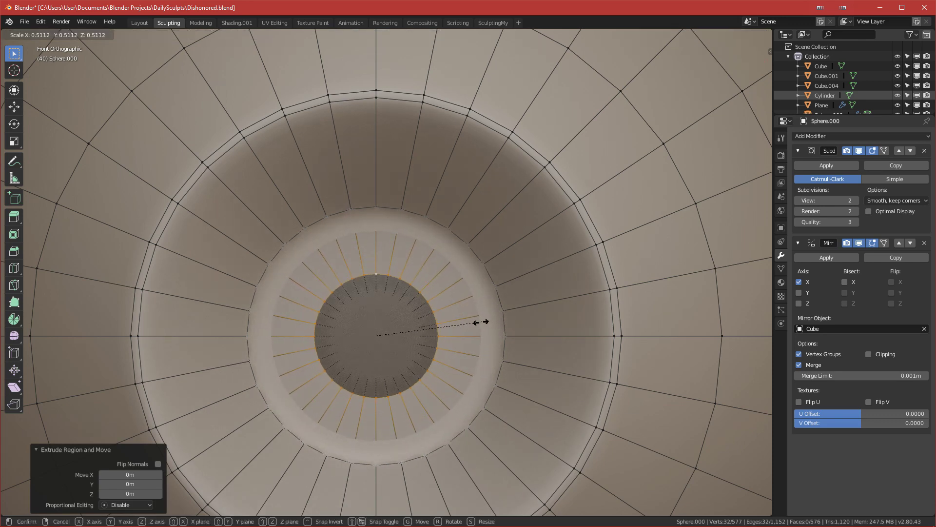
pyautogui.click(451, 324)
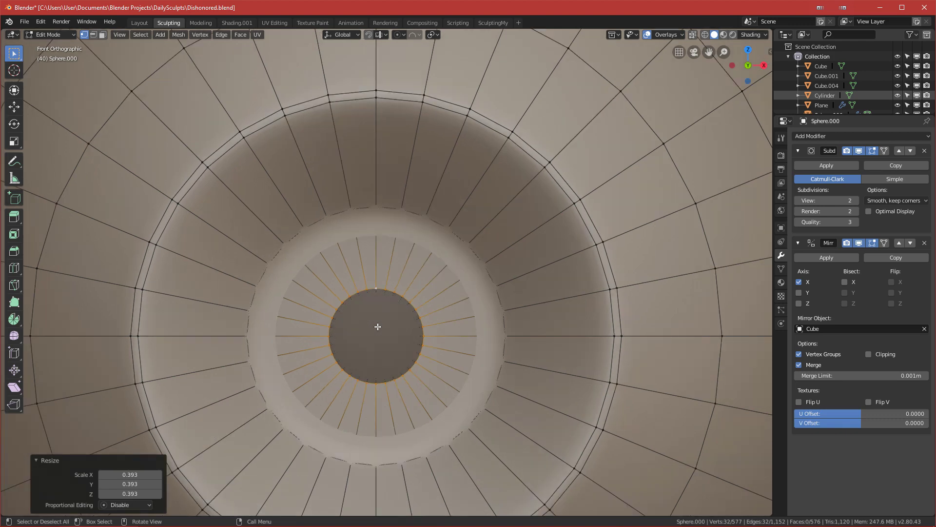
pyautogui.press('f')
pyautogui.hotkey('ctrl', 'Tab')
pyautogui.click(568, 316)
# Examine the closed pupil at an angle and from the front, and reopen the eyeball copy in Edit Mode
pyautogui.moveTo(295, 335); pyautogui.dragTo(374, 338, button='middle')
pyautogui.scroll(-6, 395, 361)
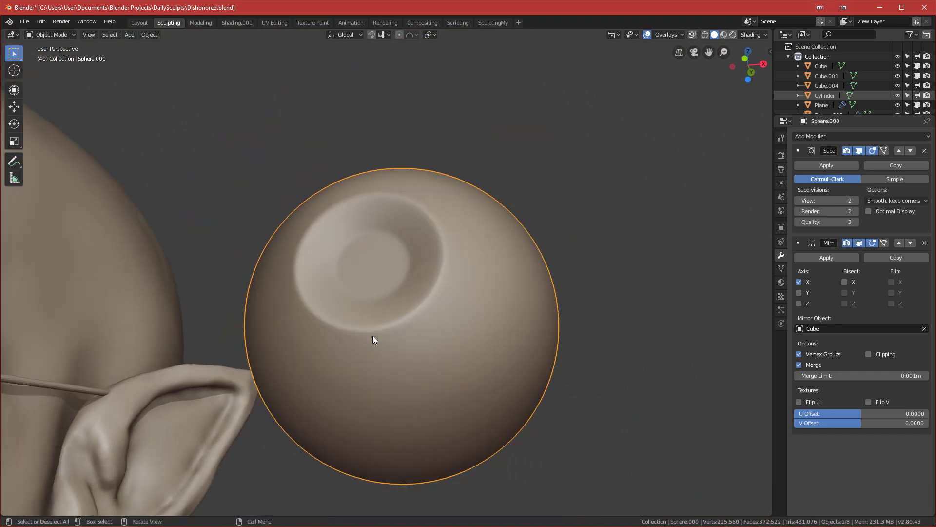
pyautogui.press('KP_1')
pyautogui.scroll(7, 324, 240)
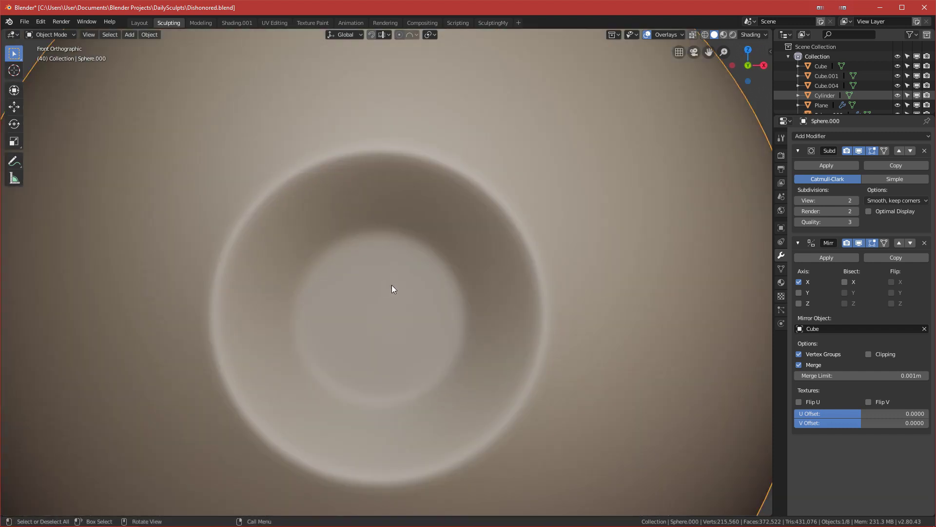
pyautogui.hotkey('ctrl', 'Tab')
pyautogui.click(546, 276)
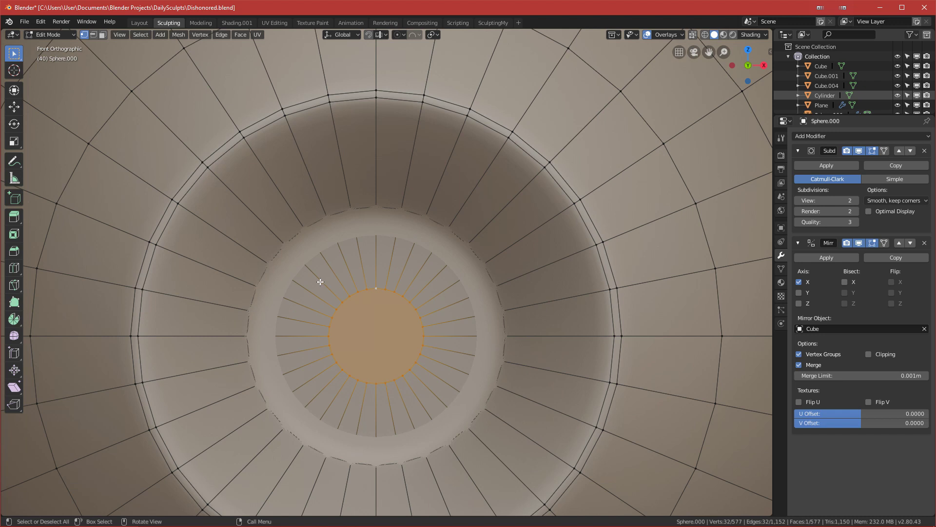
# Add an edge loop around the filled pupil face, slide it outward close to the pupil's rim, and return to Object Mode
pyautogui.hotkey('ctrl', 'Tab')
pyautogui.click(294, 262)
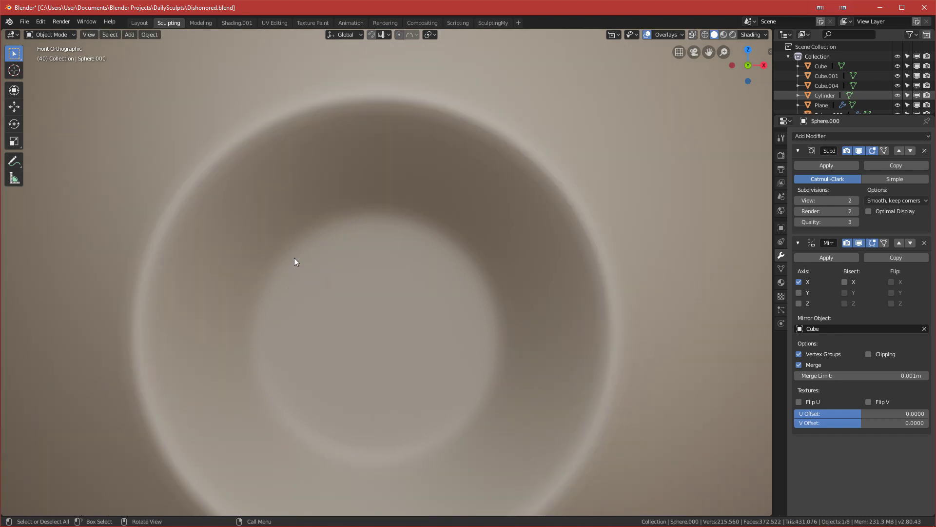
pyautogui.hotkey('ctrl', 'Tab')
pyautogui.click(550, 313)
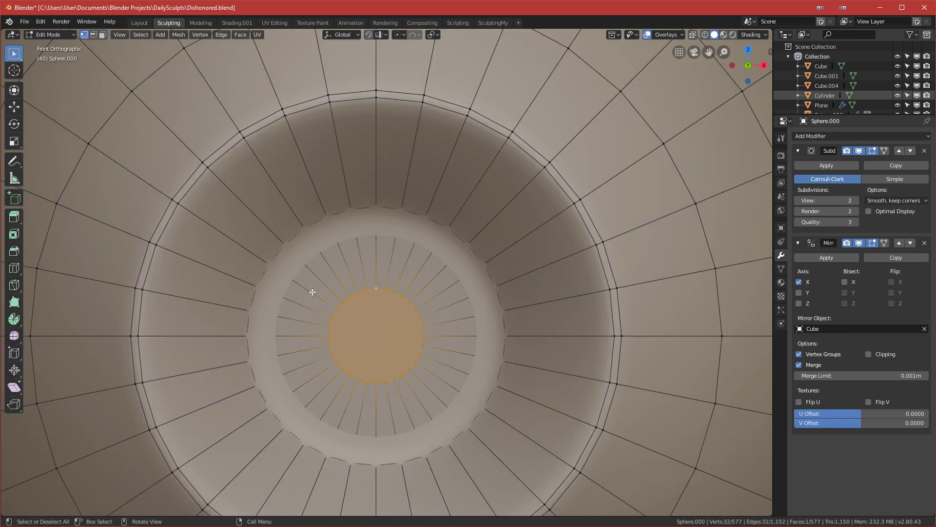
pyautogui.hotkey('ctrl', 'r')
pyautogui.click(312, 290)
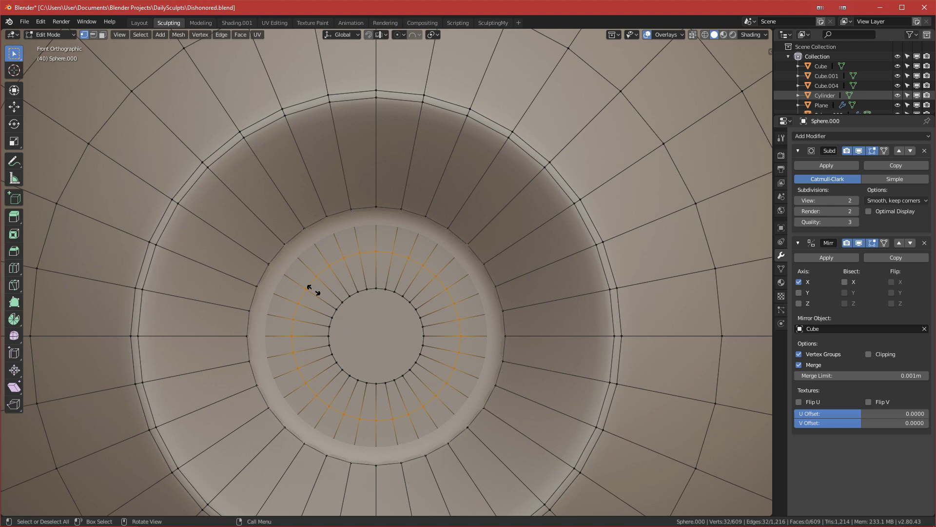
pyautogui.click(286, 276)
pyautogui.hotkey('ctrl', 'Tab')
pyautogui.click(193, 275)
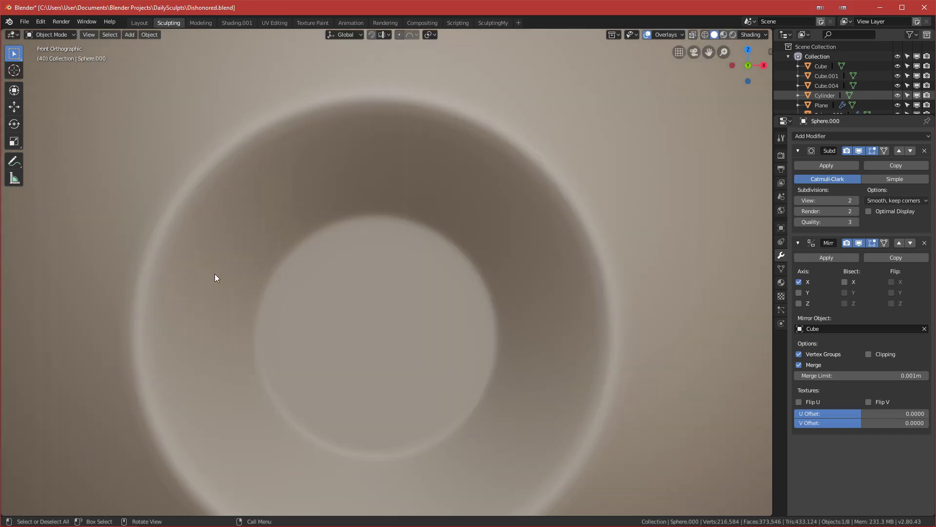
# Delete the original mirrored eyeballs from the head, keeping the edited eyeball copy beside it
pyautogui.scroll(-2, 259, 283)
pyautogui.scroll(-5, 404, 312)
pyautogui.moveTo(403, 317); pyautogui.dragTo(408, 283, button='middle')
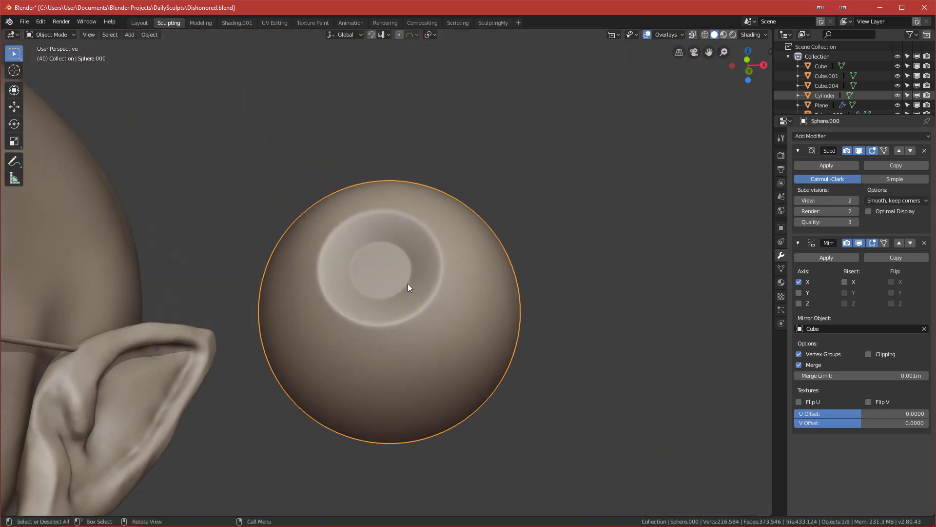
pyautogui.press('`')
pyautogui.click(327, 273)
pyautogui.keyDown('shift'); pyautogui.moveTo(299, 335); pyautogui.dragTo(444, 269, button='middle'); pyautogui.keyUp('shift')
pyautogui.scroll(5, 340, 339)
pyautogui.click(178, 275)
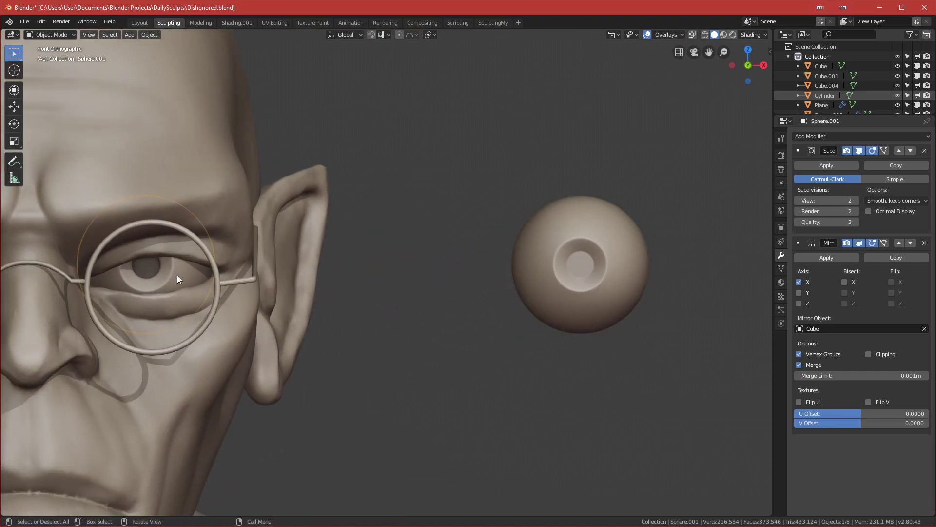
pyautogui.press('x')
pyautogui.click(177, 275)
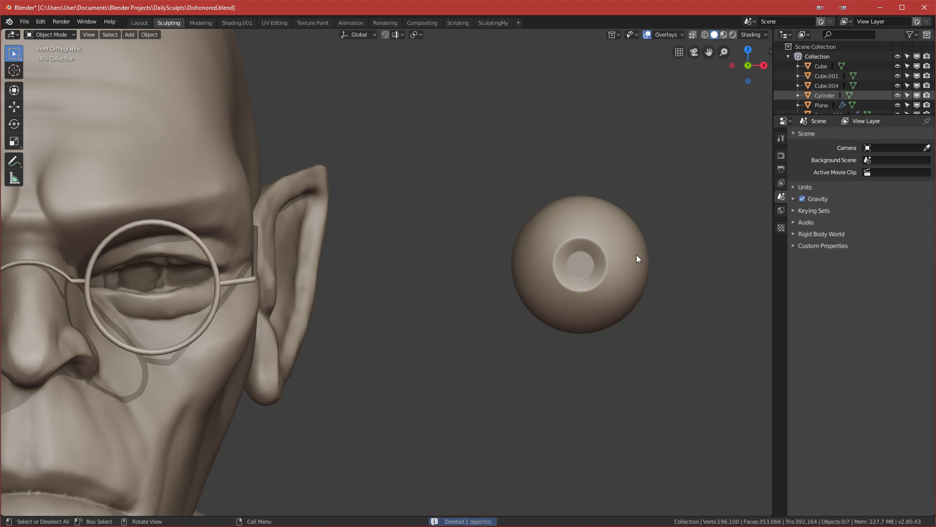
# Move the eyeball copy -1.37 m along X into the eye socket
pyautogui.click(595, 258)
pyautogui.press('g')
pyautogui.press('x')
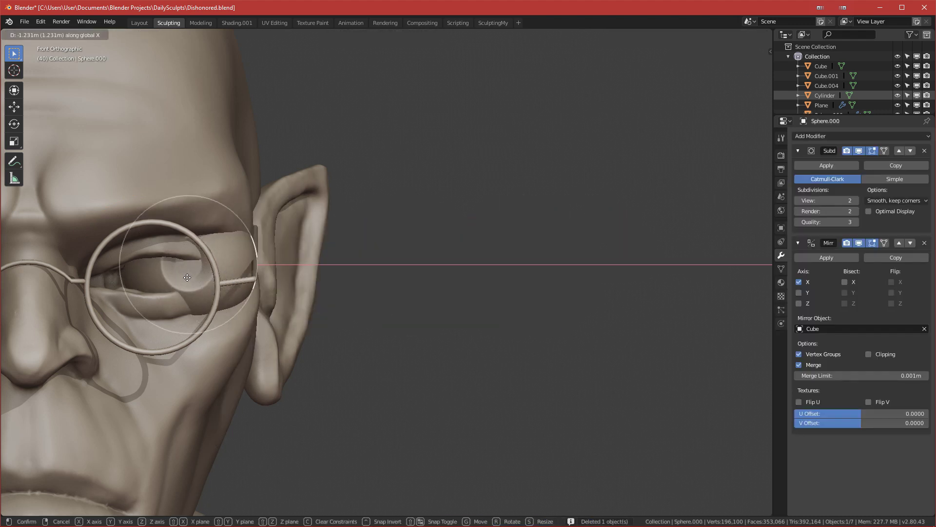
pyautogui.click(157, 276)
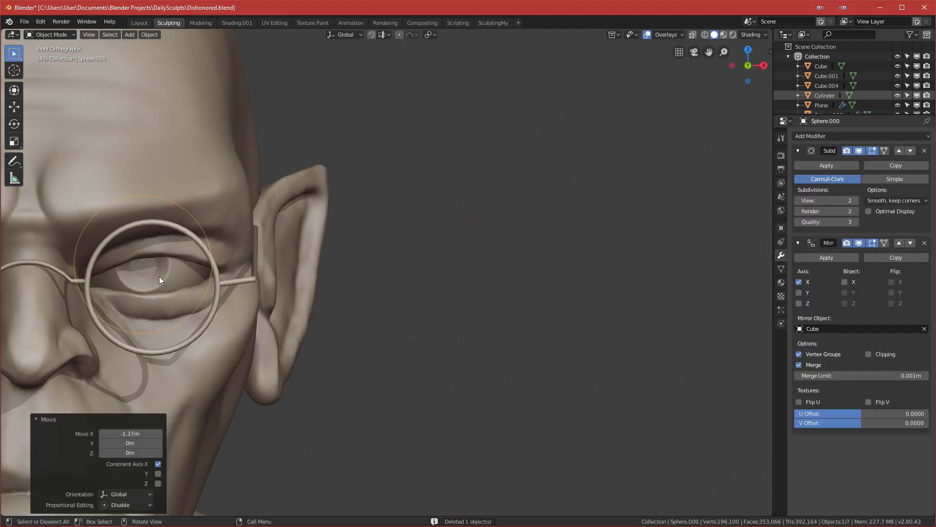
# Examine the fitted eyes behind the glasses from the front and at several angles, both close up and at full-head distance
pyautogui.scroll(-8, 200, 272)
pyautogui.keyDown('shift'); pyautogui.moveTo(216, 310); pyautogui.dragTo(242, 293, button='middle'); pyautogui.keyUp('shift')
pyautogui.scroll(4, 250, 295)
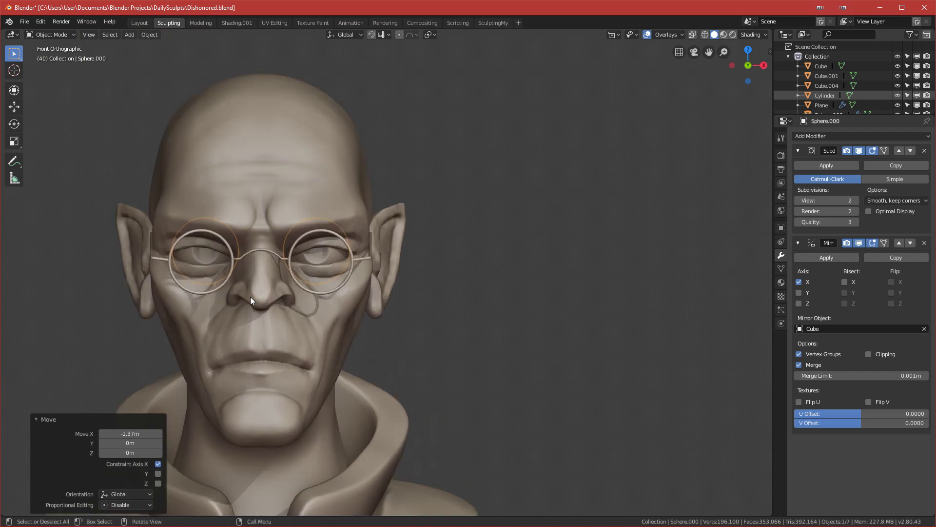
pyautogui.moveTo(399, 323)
pyautogui.mouseDown(button='middle')
pyautogui.moveTo(367, 317)
pyautogui.moveTo(365, 286)
pyautogui.moveTo(411, 317)
pyautogui.moveTo(416, 290)
pyautogui.moveTo(302, 305)
pyautogui.moveTo(353, 306)
pyautogui.mouseUp(button='middle')
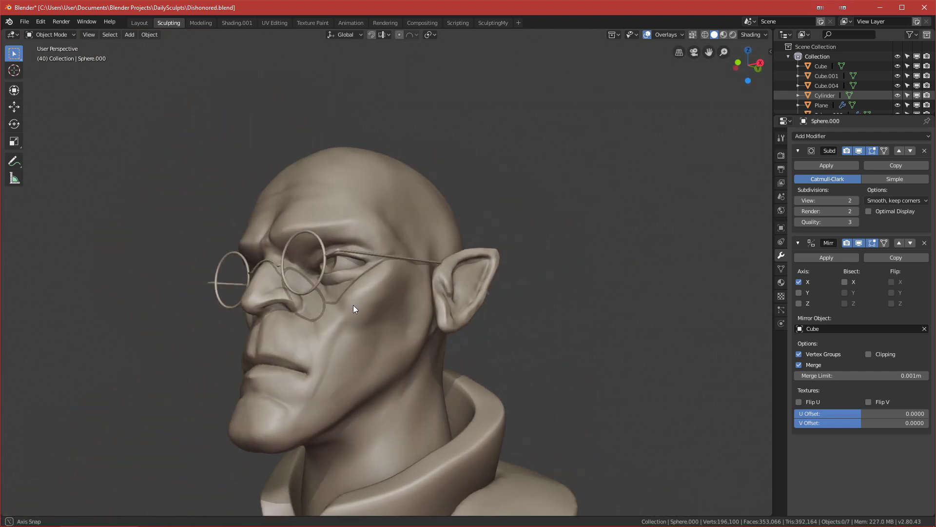
pyautogui.press('`')
pyautogui.click(240, 266)
pyautogui.scroll(4, 331, 316)
pyautogui.moveTo(341, 299); pyautogui.dragTo(398, 266, button='middle')
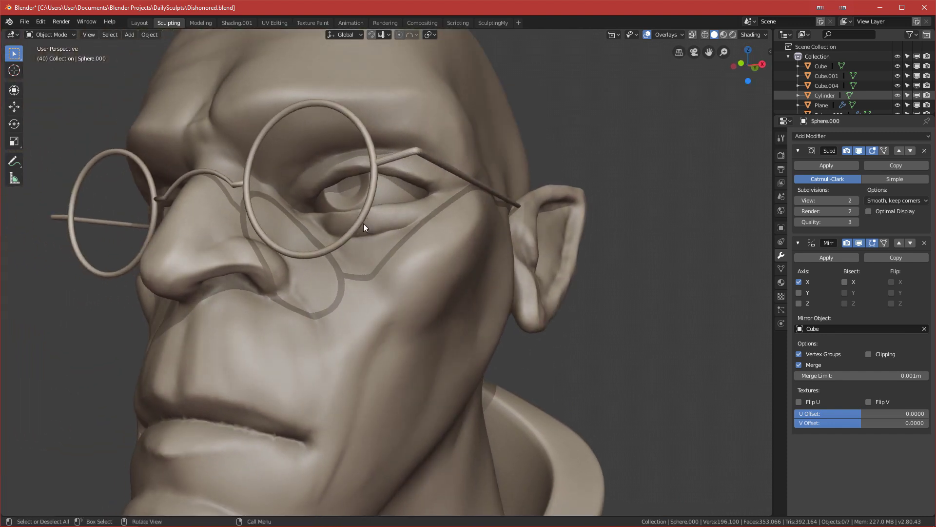
pyautogui.moveTo(339, 261); pyautogui.dragTo(358, 215, button='middle')
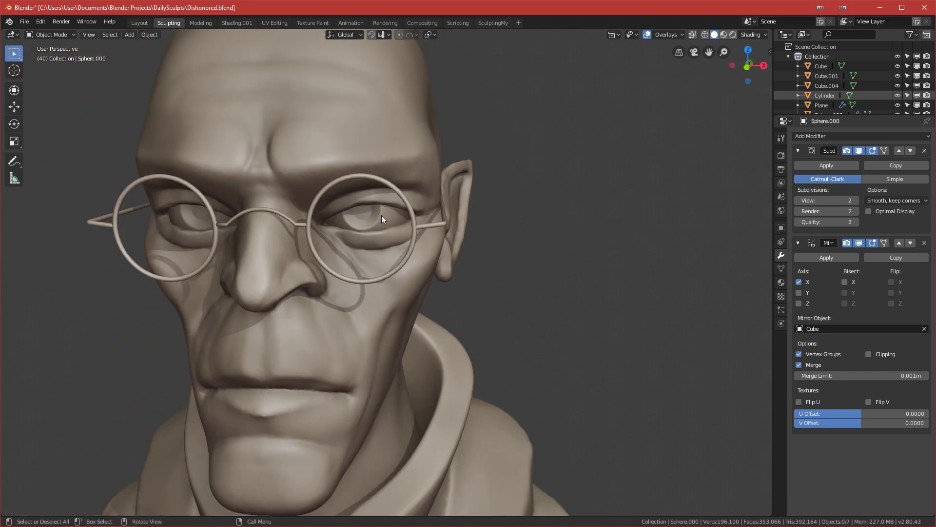
pyautogui.press('KP_1')
pyautogui.moveTo(317, 234); pyautogui.dragTo(310, 214, button='middle')
pyautogui.press('KP_1')
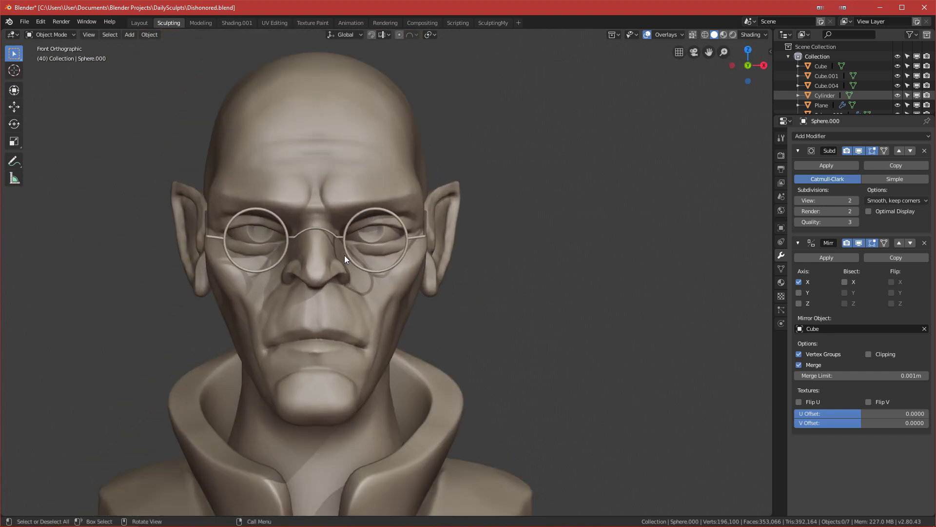
pyautogui.scroll(4, 344, 255)
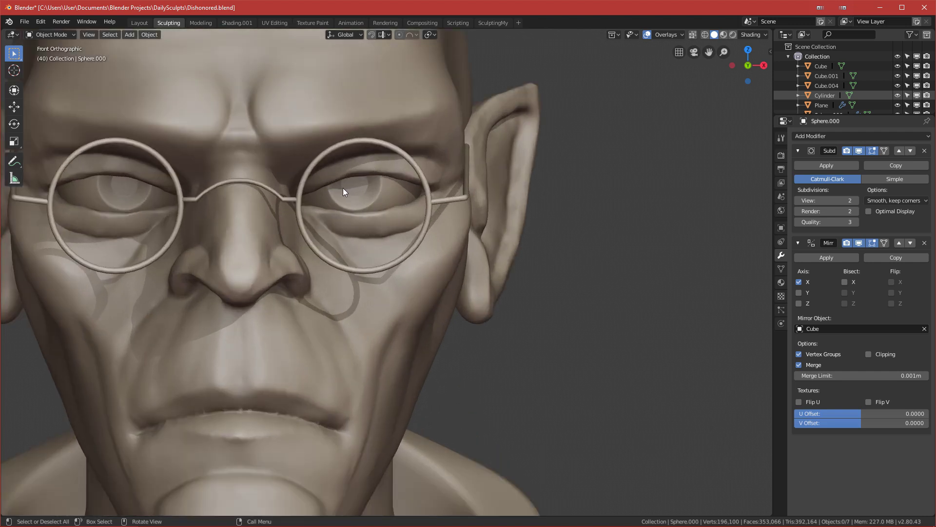
pyautogui.moveTo(350, 179)
pyautogui.mouseDown(button='middle')
pyautogui.moveTo(347, 197)
pyautogui.moveTo(256, 198)
pyautogui.moveTo(379, 171)
pyautogui.moveTo(346, 189)
pyautogui.mouseUp(button='middle')
pyautogui.scroll(-5, 346, 189)
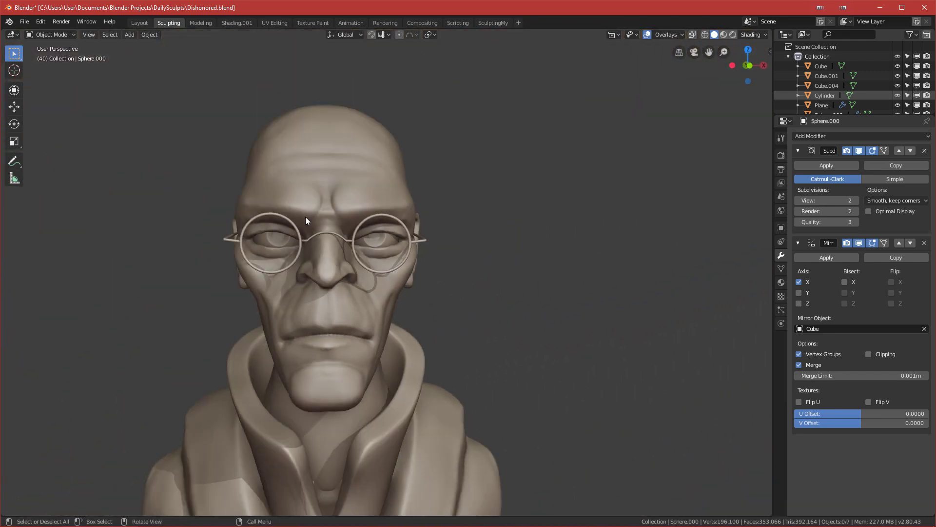
pyautogui.scroll(4, 396, 246)
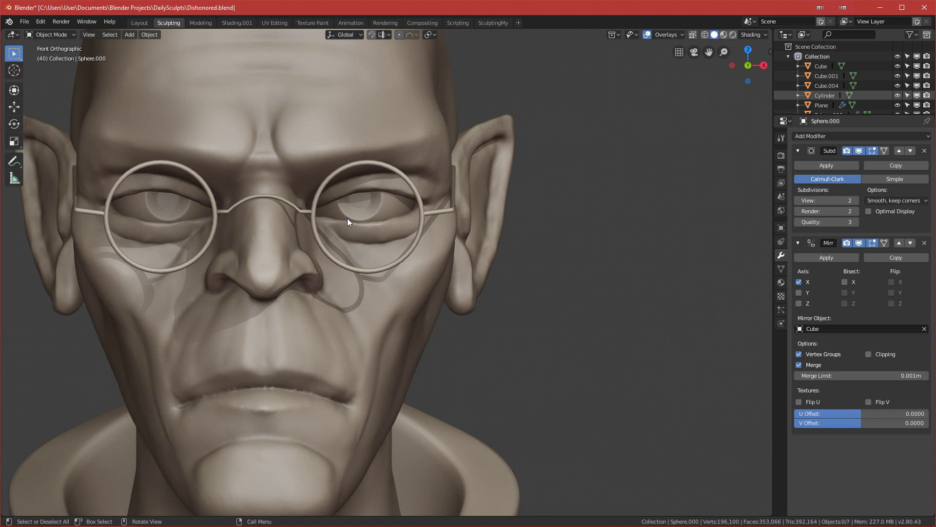
pyautogui.scroll(1, 385, 204)
pyautogui.scroll(-3, 385, 205)
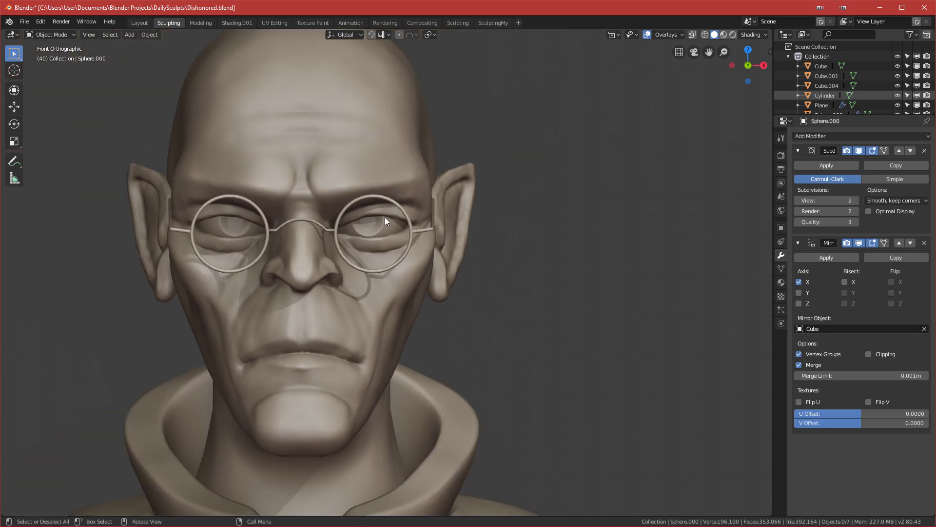
pyautogui.click(399, 243)
pyautogui.scroll(-1, 376, 253)
pyautogui.scroll(2, 376, 254)
pyautogui.moveTo(376, 253); pyautogui.dragTo(370, 234, button='middle')
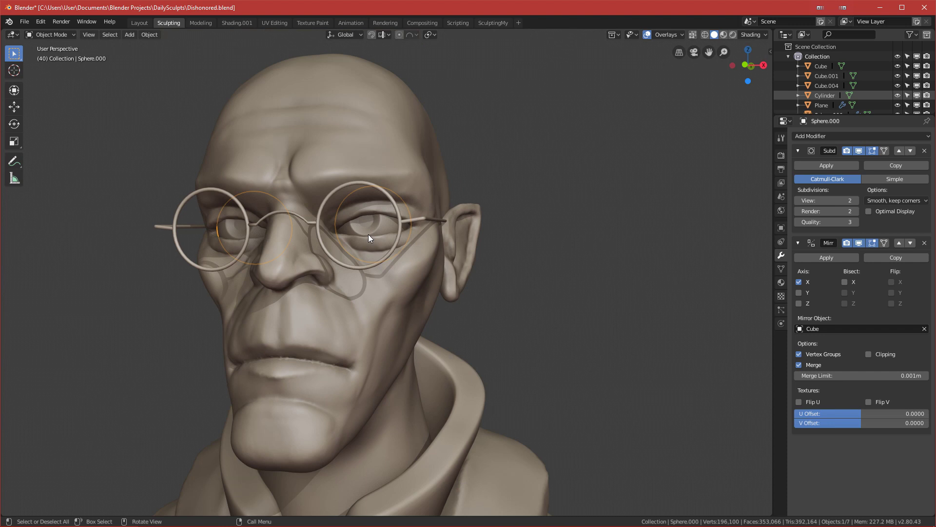
pyautogui.scroll(-2, 225, 125)
pyautogui.press('KP_1')
pyautogui.scroll(2, 397, 210)
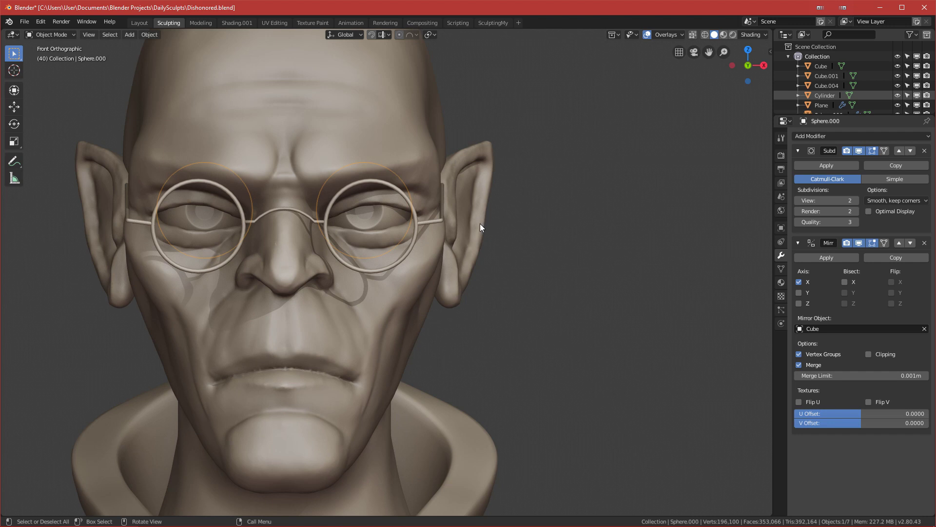
# With nothing selected, add a UV sphere with 32 segments, 16 rings and 1 m radius, and give it a level 2 Subdivision Surface
pyautogui.press('x')
pyautogui.keyDown('shift'); pyautogui.moveTo(498, 268); pyautogui.dragTo(372, 314, button='middle'); pyautogui.keyUp('shift')
pyautogui.scroll(-1, 404, 293)
pyautogui.hotkey('alt', 'a')
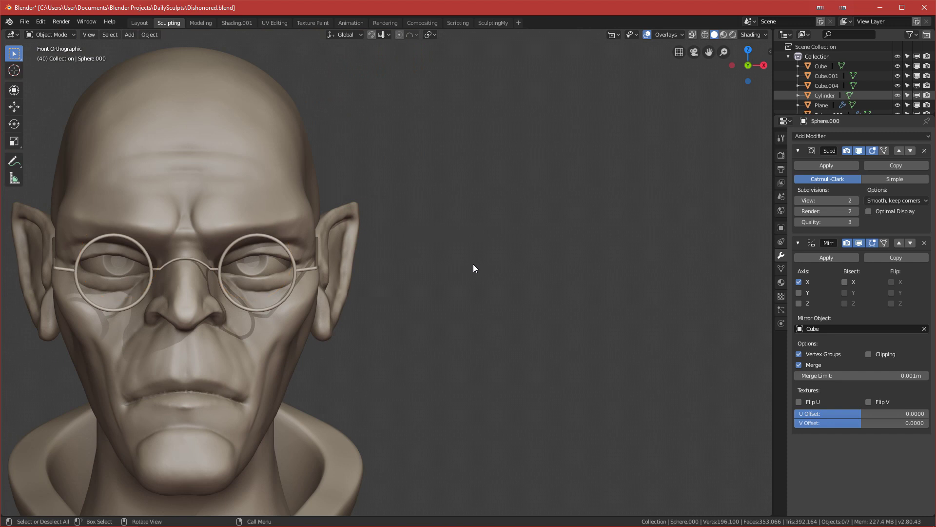
pyautogui.hotkey('shift', 'a')
pyautogui.click(517, 292)
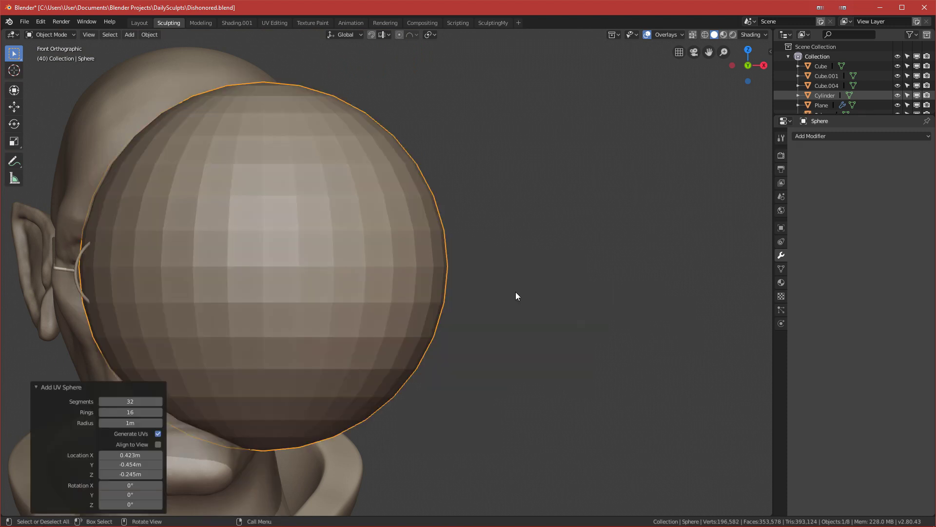
pyautogui.hotkey('ctrl', '2')
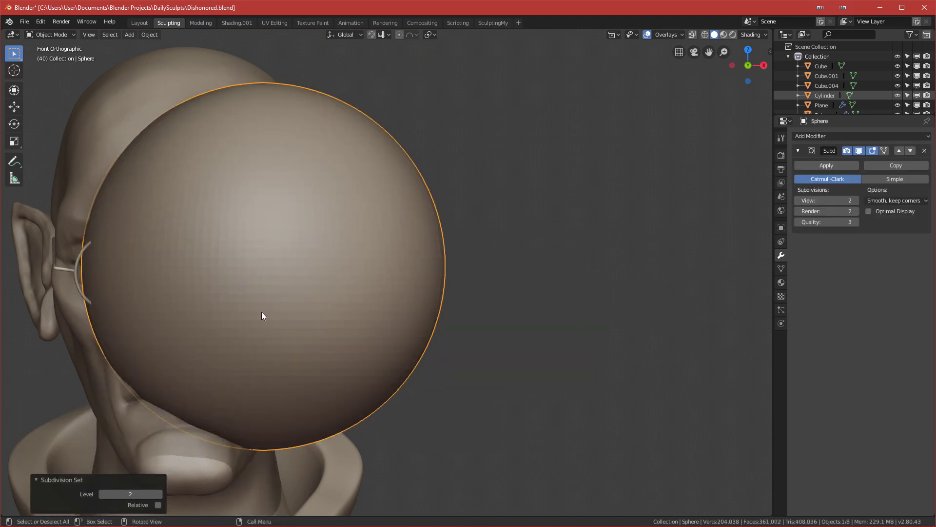
# Move the new sphere clear of the head and shade it smooth
pyautogui.press('g')
pyautogui.click(545, 265)
pyautogui.rightClick(545, 265)
pyautogui.click(545, 266)
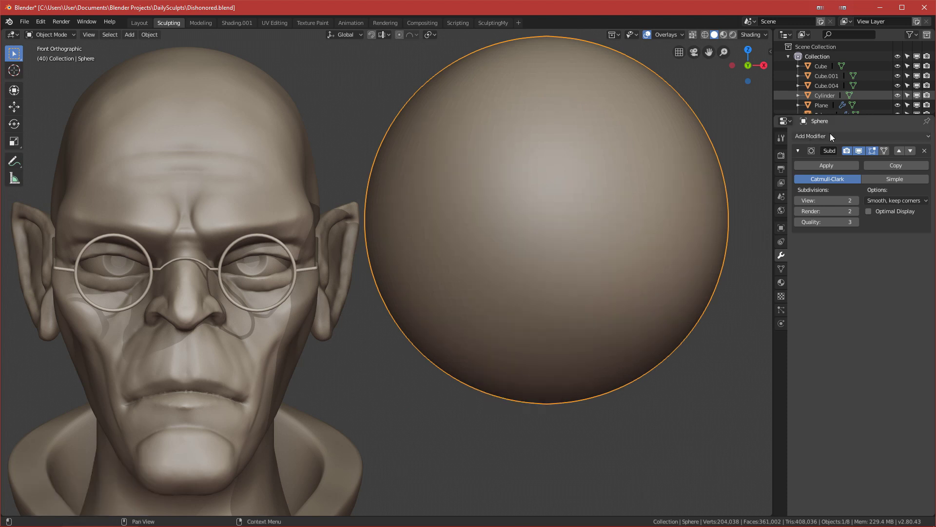
# Add a Mirror modifier on the X axis to the sphere, using the head (Cube) as the mirror object
pyautogui.click(837, 137)
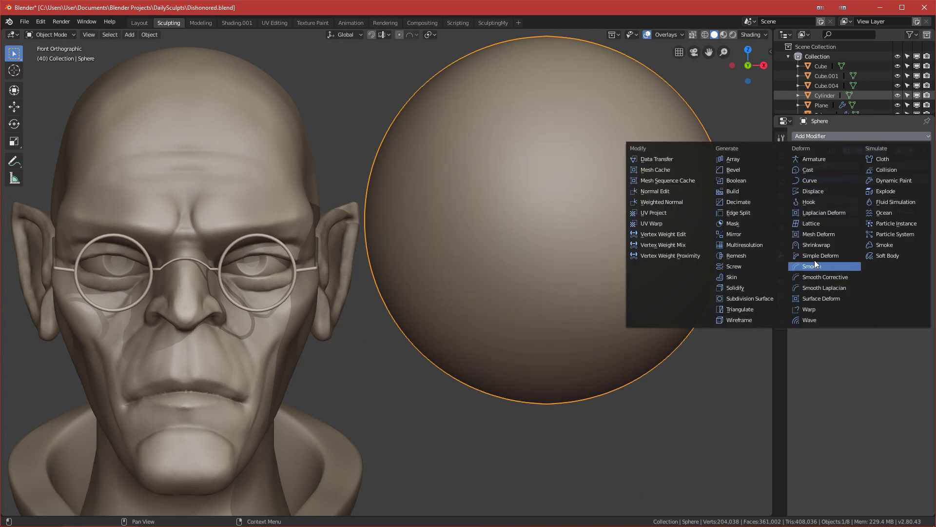
pyautogui.click(737, 235)
pyautogui.click(924, 328)
pyautogui.click(259, 154)
pyautogui.scroll(-4, 504, 243)
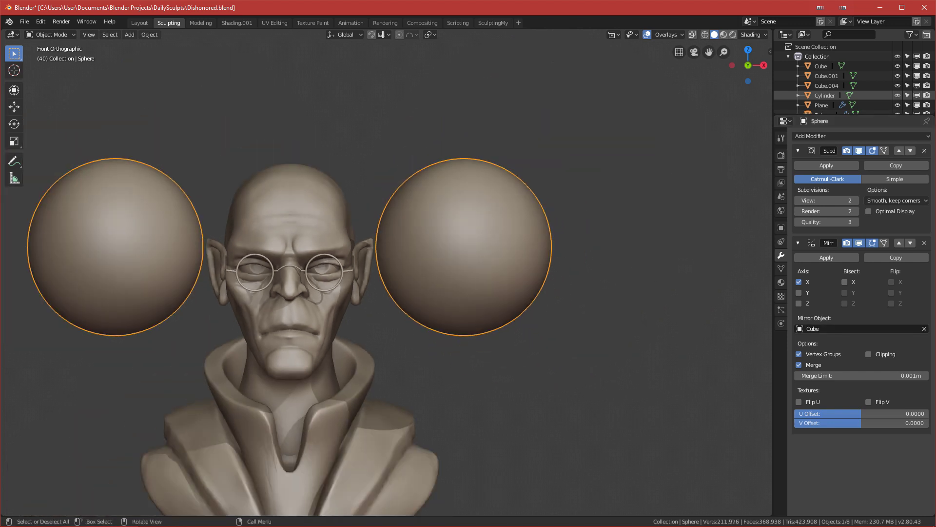
# Scale the sphere to 0.375 and move it -1.61 m in X and -0.205 m in Z onto the eye
pyautogui.press('s')
pyautogui.click(539, 249)
pyautogui.scroll(4, 539, 249)
pyautogui.press('g')
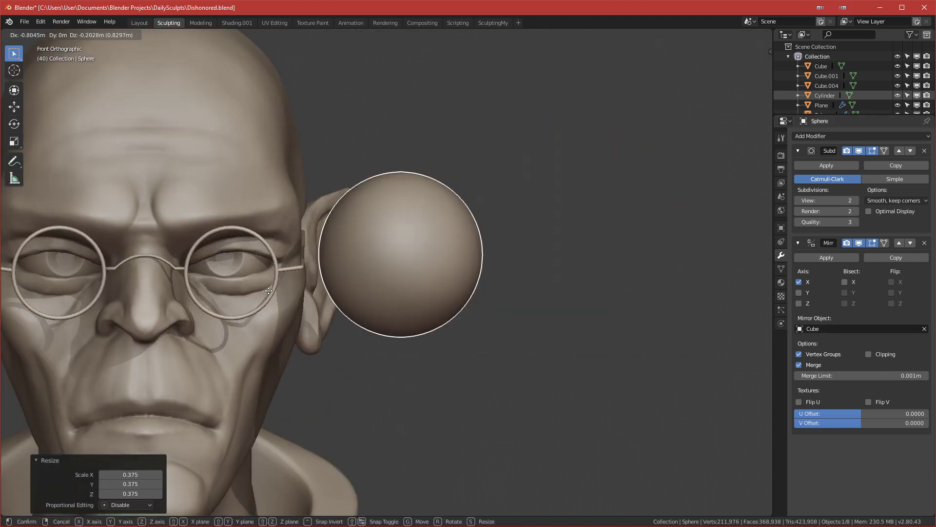
pyautogui.click(240, 275)
# Scale the sphere by 0.526 and shift it 0.0419 m in X and -0.0198 m in Z to match the eye
pyautogui.press('s')
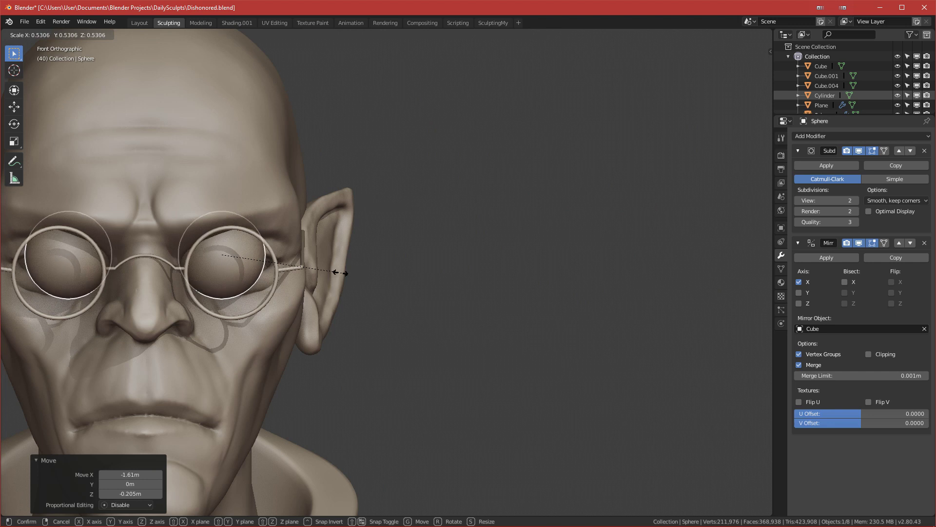
pyautogui.click(344, 273)
pyautogui.press('g')
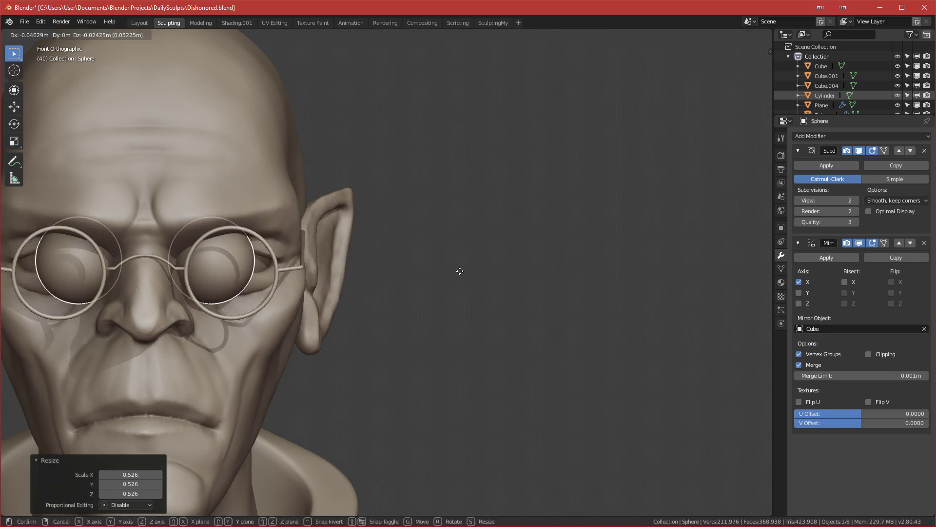
pyautogui.click(473, 270)
# Seat the sphere in the socket by moving it 0.183 m in Y, -0.0217 m in X and -0.00128 m in Z
pyautogui.press('KP_3')
pyautogui.press('g')
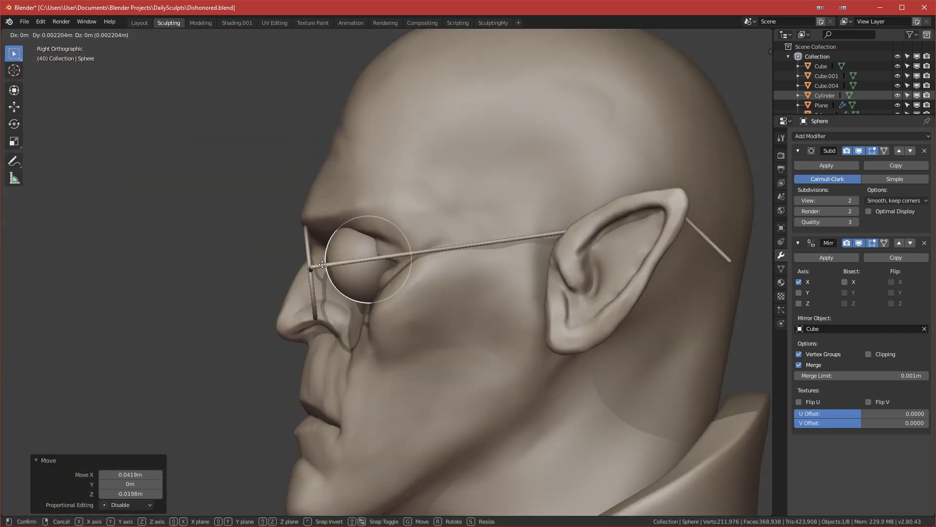
pyautogui.click(359, 298)
pyautogui.scroll(5, 359, 300)
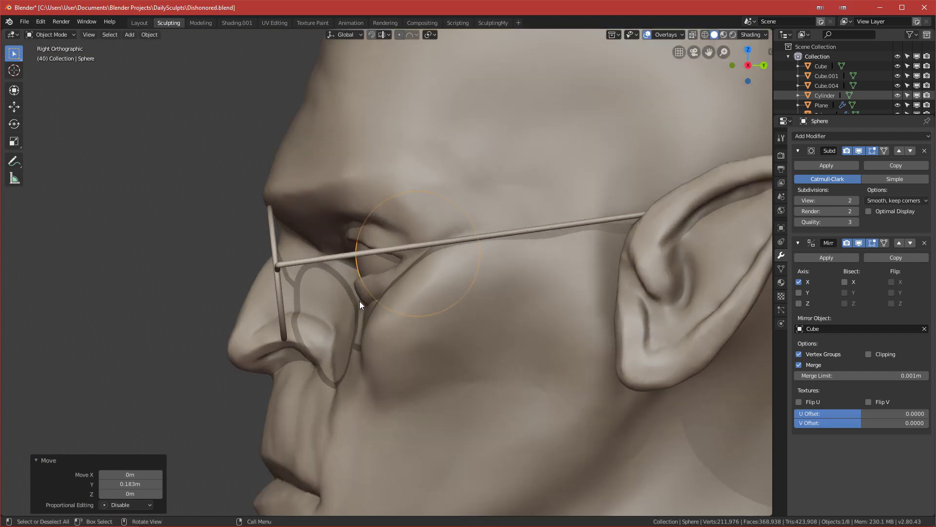
pyautogui.press('KP_1')
pyautogui.press('g')
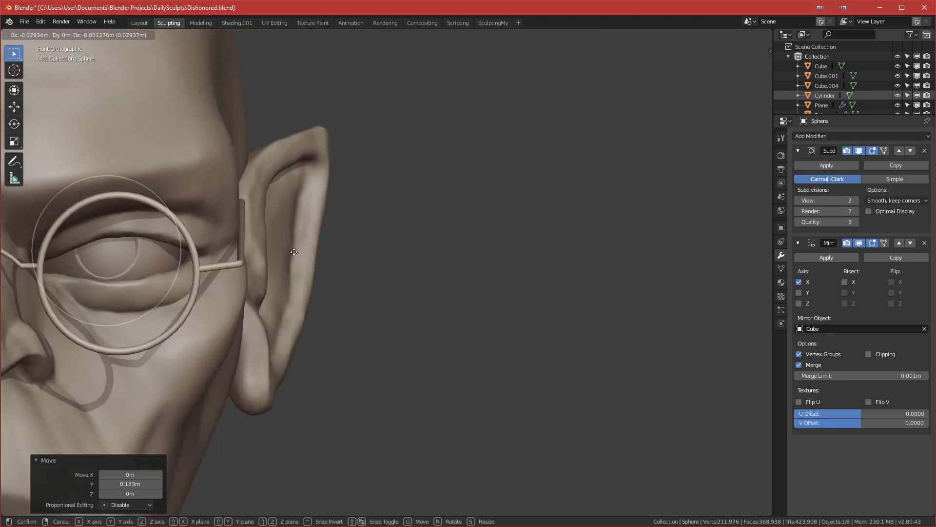
pyautogui.click(296, 252)
pyautogui.scroll(-2, 293, 252)
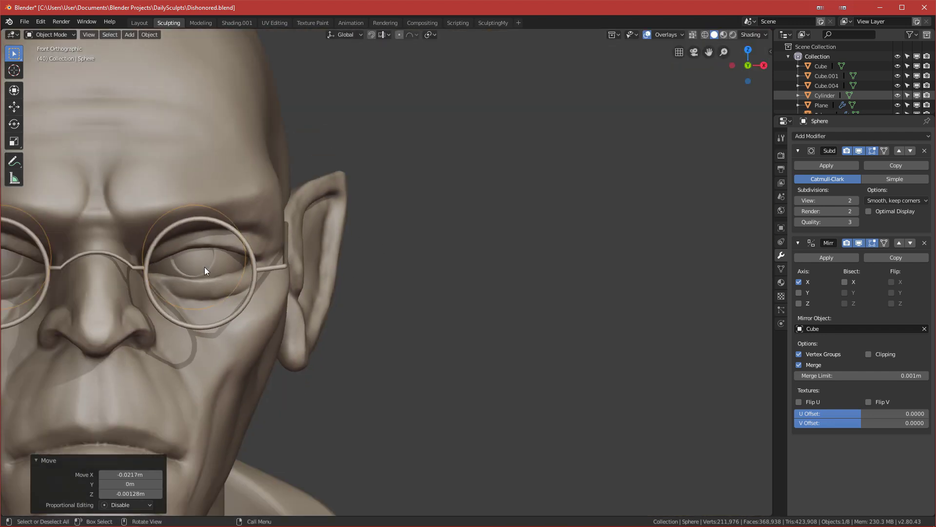
# Delete the eyeball with the modeled pupil from the socket, leaving the plain sphere in place
pyautogui.click(219, 264)
pyautogui.press('x')
pyautogui.click(217, 264)
# Adjust the plain sphere's scale in the socket and move it 0.00893 m in X and 0.00128 m in Z
pyautogui.click(216, 265)
pyautogui.scroll(-3, 217, 264)
pyautogui.scroll(3, 217, 265)
pyautogui.moveTo(244, 274)
pyautogui.keyDown('shift'); pyautogui.mouseDown(button='middle')
pyautogui.moveTo(178, 287)
pyautogui.moveTo(291, 267)
pyautogui.mouseUp(button='middle'); pyautogui.keyUp('shift')
pyautogui.scroll(2, 290, 268)
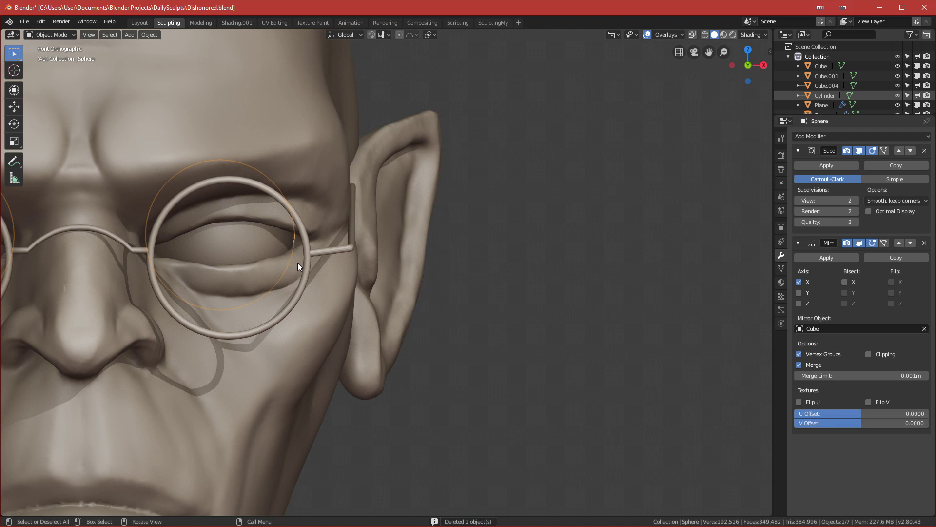
pyautogui.press('s')
pyautogui.click(334, 255)
pyautogui.press('g')
pyautogui.click(336, 256)
pyautogui.scroll(-3, 336, 256)
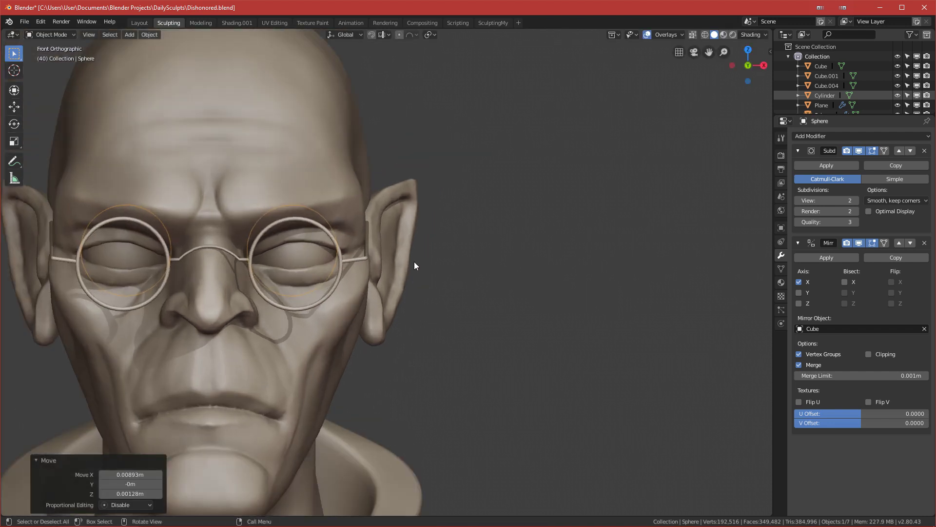
# Move the plain sphere along X out of the eye socket to clear space beside the head
pyautogui.scroll(-3, 414, 266)
pyautogui.press('g')
pyautogui.press('x')
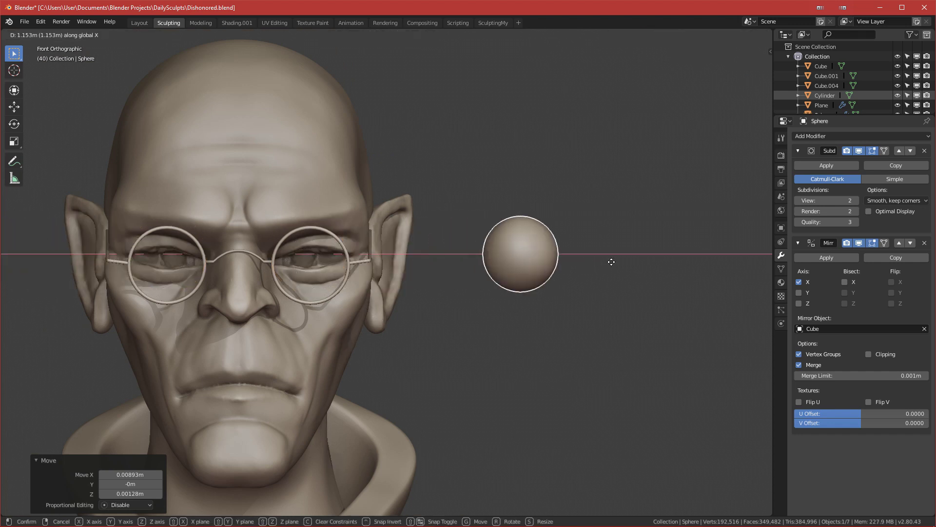
pyautogui.click(624, 264)
pyautogui.keyDown('shift'); pyautogui.moveTo(625, 266); pyautogui.dragTo(427, 273, button='middle'); pyautogui.keyUp('shift')
# Rotate the sphere's whole mesh 90° about X in Edit Mode so its pole faces forward
pyautogui.press('Tab')
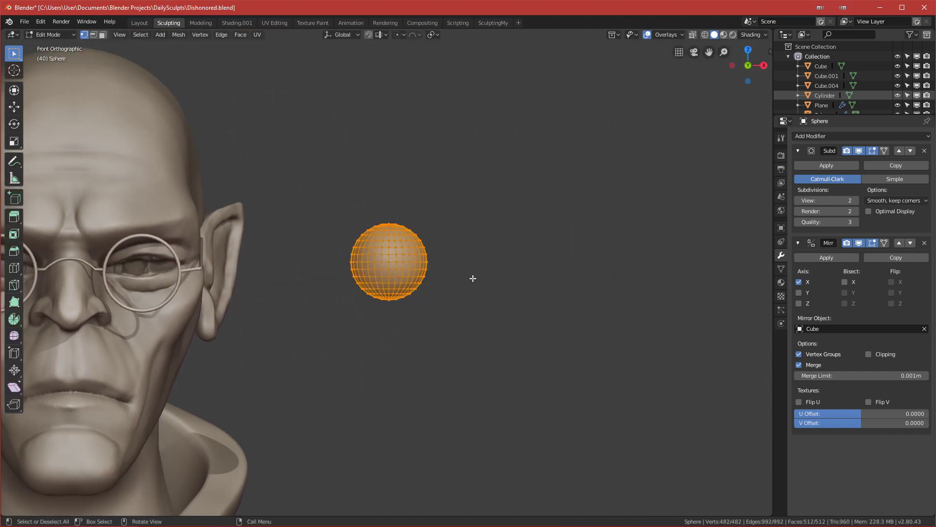
pyautogui.scroll(3, 472, 278)
pyautogui.write('rx90')
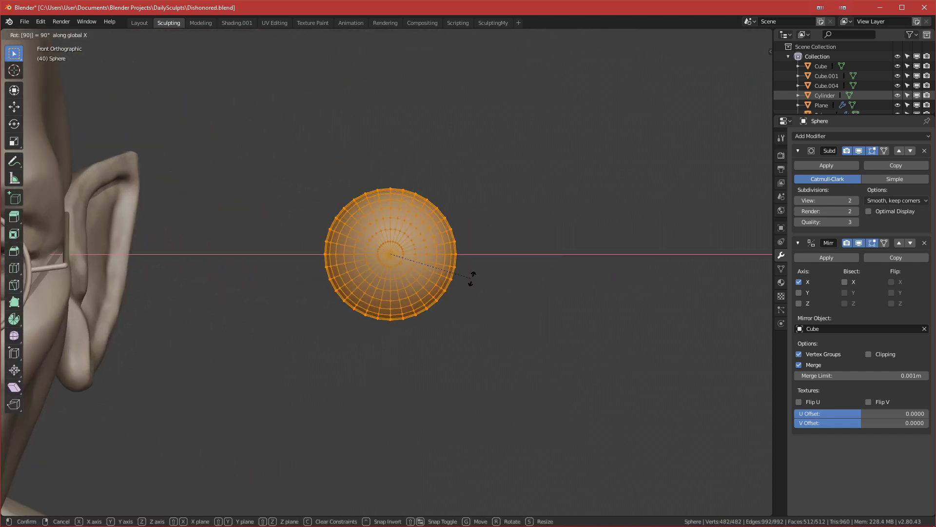
pyautogui.press('Return')
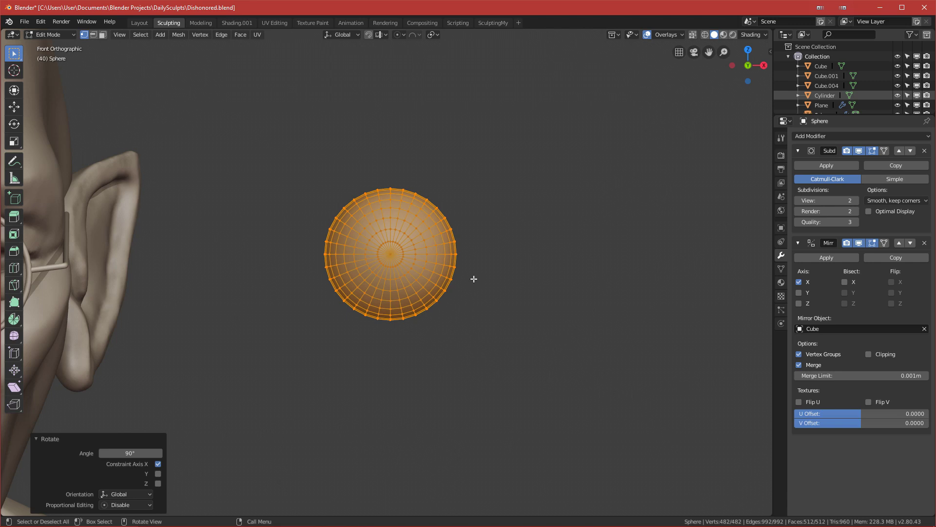
pyautogui.press('KP_Divide')
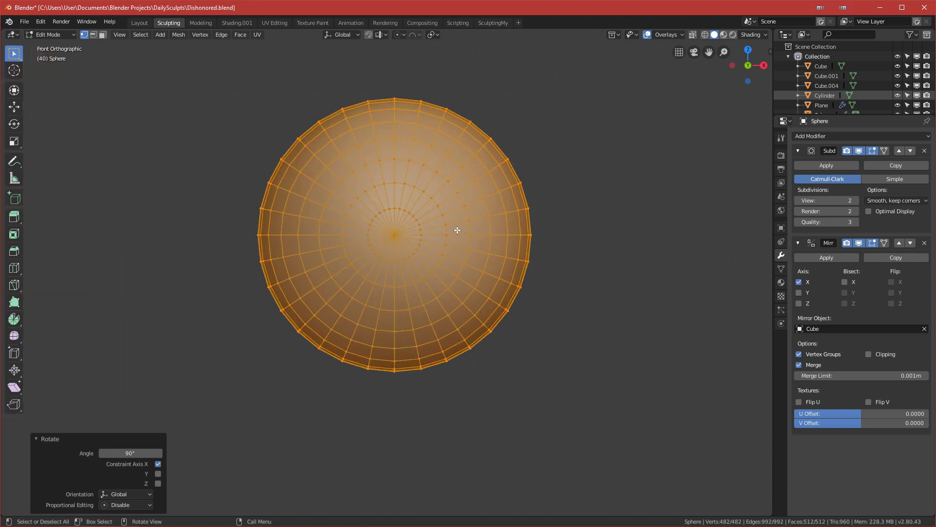
pyautogui.press('KP_Divide')
pyautogui.moveTo(393, 245); pyautogui.dragTo(359, 244, button='middle')
pyautogui.press('KP_1')
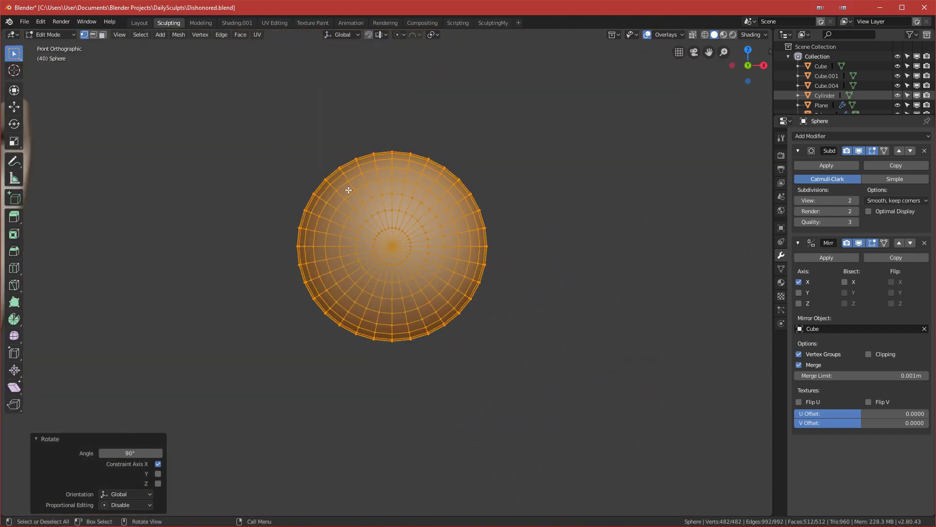
# Select the sphere's front cap from its pole out to the third ring and extrude it outward about 0.0105 m as the iris
pyautogui.hotkey('alt', 'a')
pyautogui.scroll(5, 440, 220)
pyautogui.moveTo(456, 206)
pyautogui.mouseDown(button='middle')
pyautogui.moveTo(441, 210)
pyautogui.moveTo(455, 196)
pyautogui.mouseUp(button='middle')
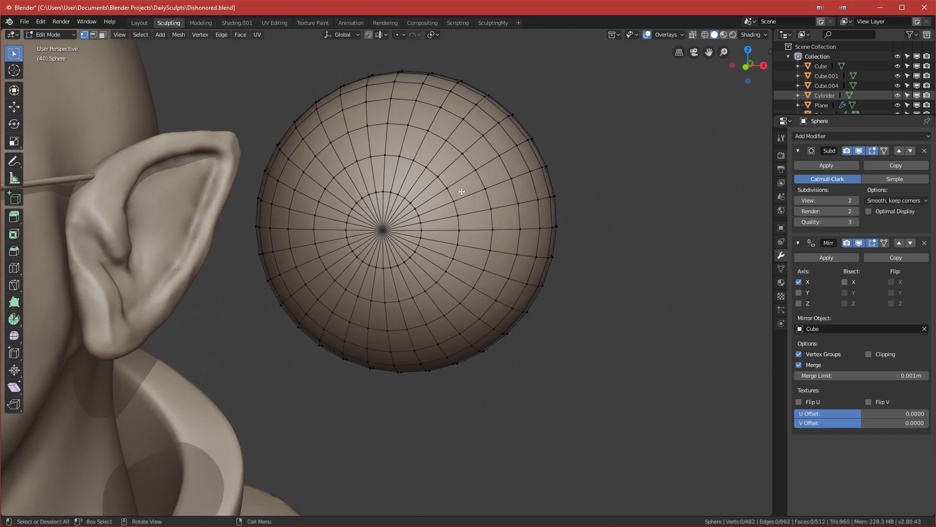
pyautogui.keyDown('alt'); pyautogui.click(476, 186); pyautogui.keyUp('alt')
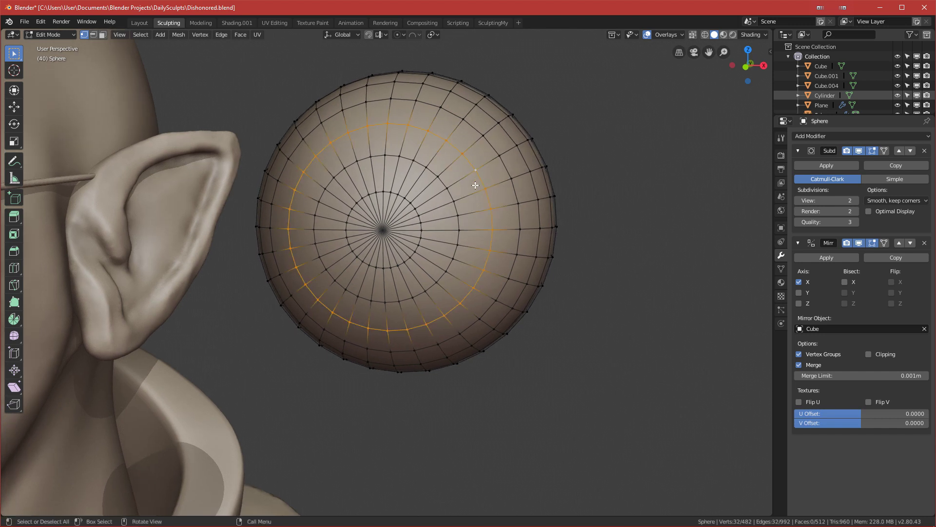
pyautogui.click(385, 230)
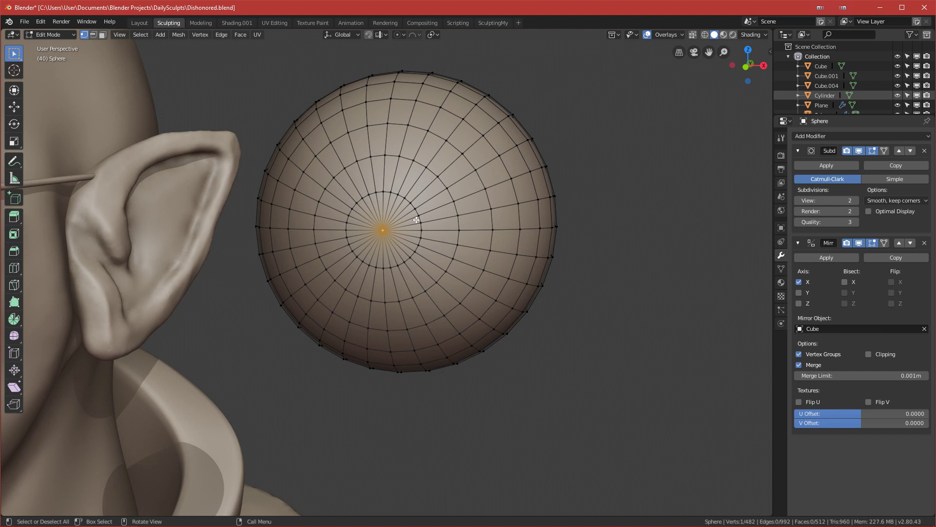
pyautogui.keyDown('alt'); pyautogui.click(443, 197); pyautogui.keyUp('alt')
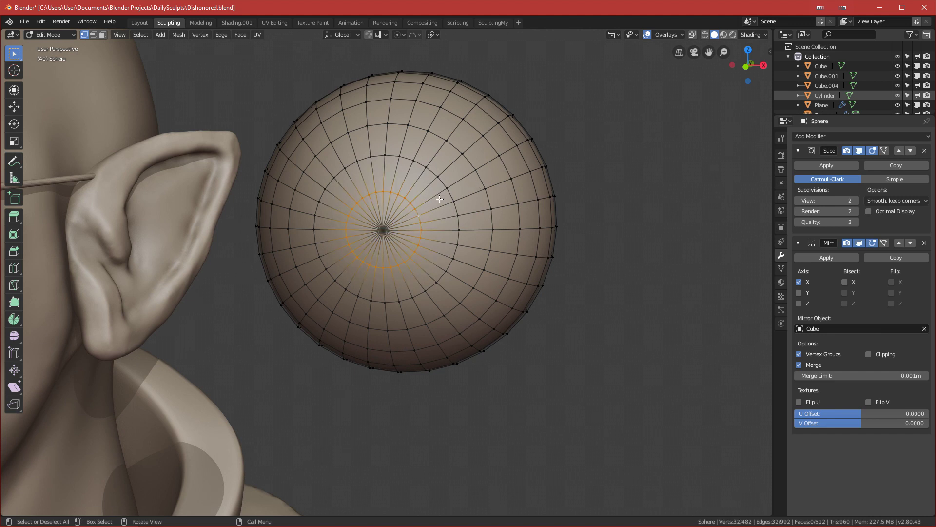
pyautogui.keyDown('alt'); pyautogui.click(476, 179); pyautogui.keyUp('alt')
pyautogui.moveTo(476, 179); pyautogui.dragTo(463, 201, button='middle')
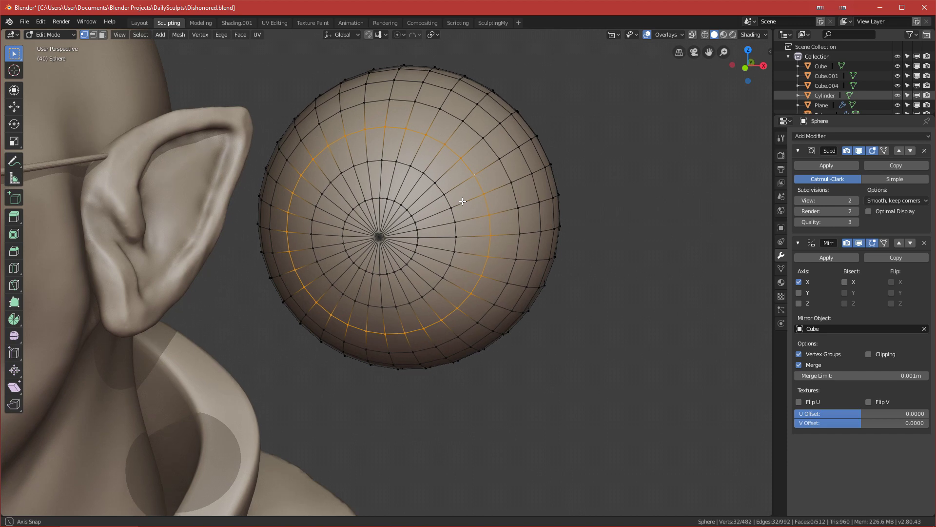
pyautogui.scroll(1, 461, 201)
pyautogui.moveTo(487, 176); pyautogui.dragTo(495, 149, button='middle')
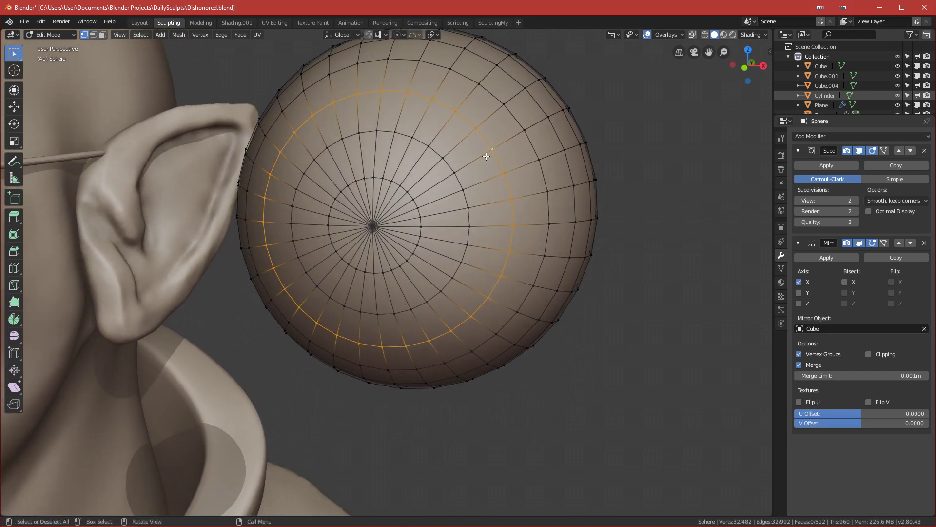
pyautogui.press('shift')
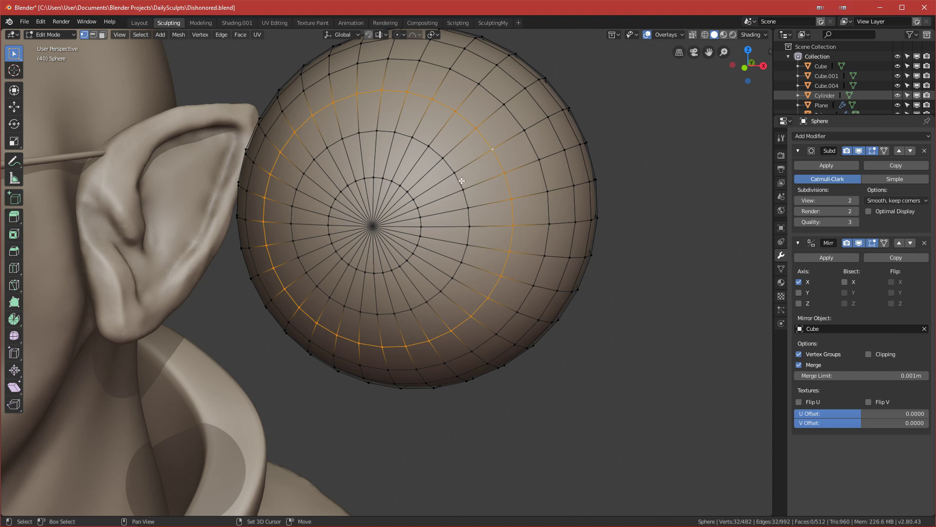
pyautogui.keyDown('alt'); pyautogui.keyDown('shift'); pyautogui.click(459, 183); pyautogui.keyUp('shift'); pyautogui.keyUp('alt')
pyautogui.keyDown('alt'); pyautogui.keyDown('shift'); pyautogui.click(414, 204); pyautogui.keyUp('shift'); pyautogui.keyUp('alt')
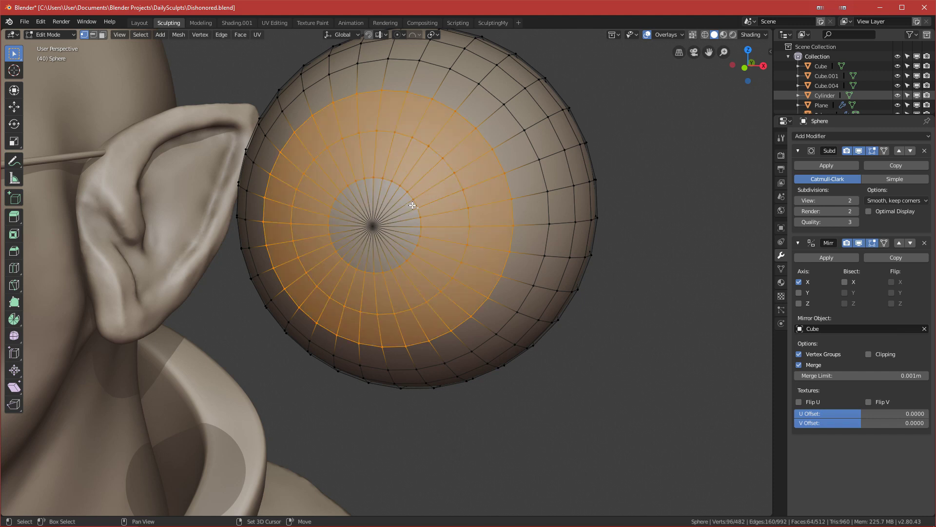
pyautogui.keyDown('shift'); pyautogui.click(370, 226); pyautogui.keyUp('shift')
pyautogui.moveTo(370, 225); pyautogui.dragTo(477, 137, button='middle')
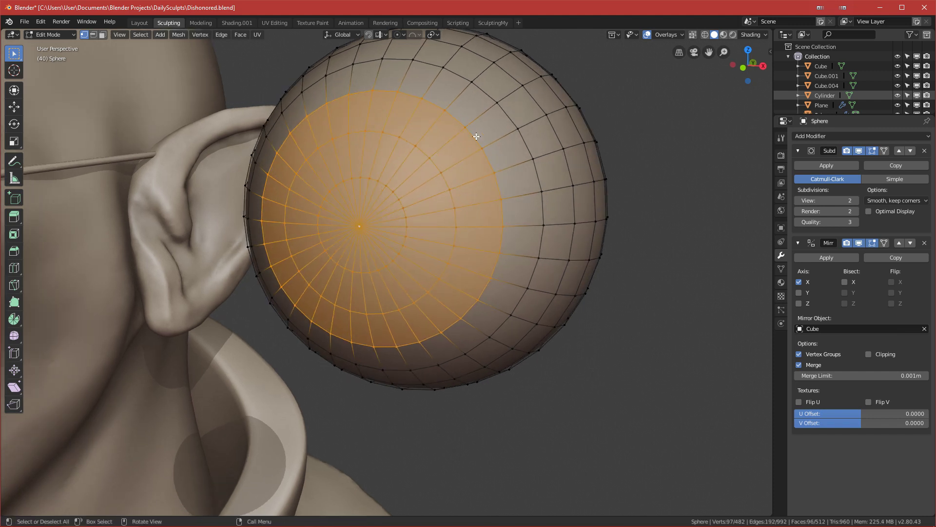
pyautogui.press('KP_3')
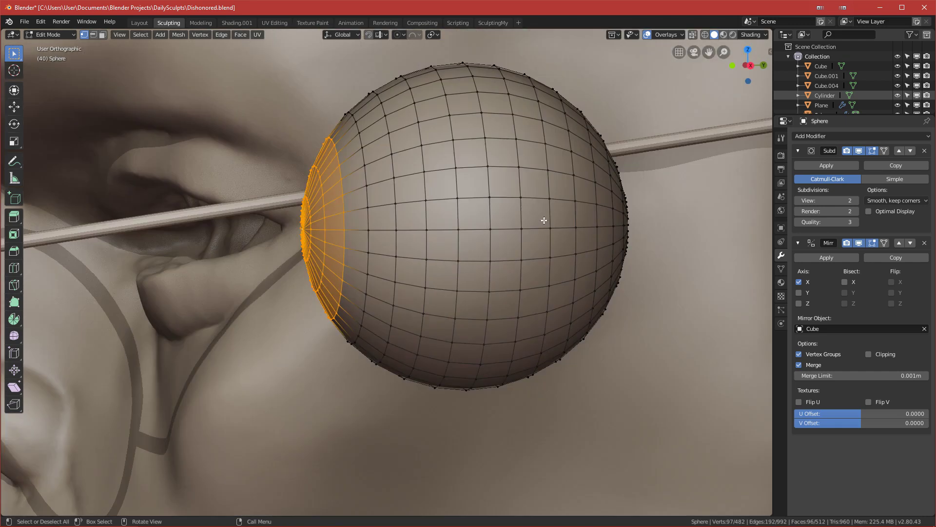
pyautogui.press('e')
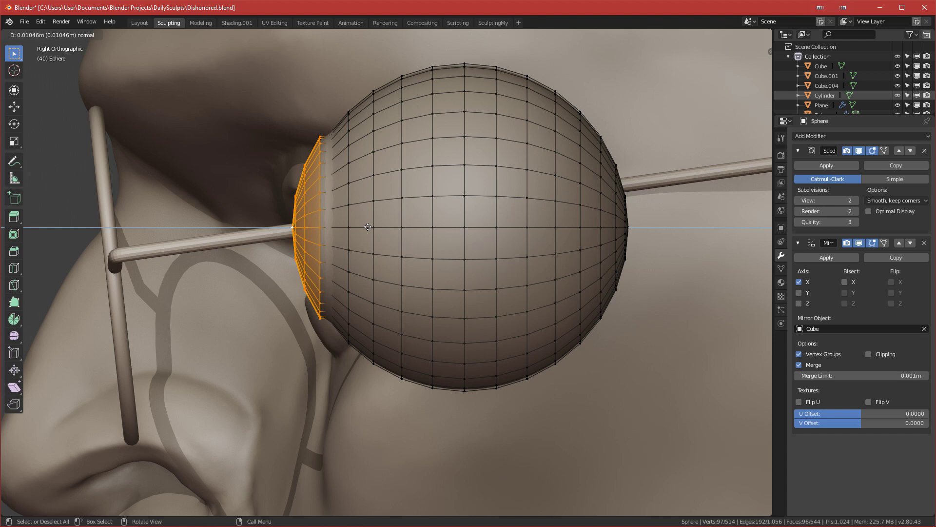
pyautogui.click(368, 227)
# Examine the extruded iris on the smoothed eyeball in Object Mode from an angle and from the front
pyautogui.scroll(2, 363, 240)
pyautogui.moveTo(287, 244); pyautogui.dragTo(412, 224, button='middle')
pyautogui.scroll(-3, 376, 234)
pyautogui.hotkey('ctrl', 'Tab')
pyautogui.click(237, 232)
pyautogui.scroll(-2, 448, 263)
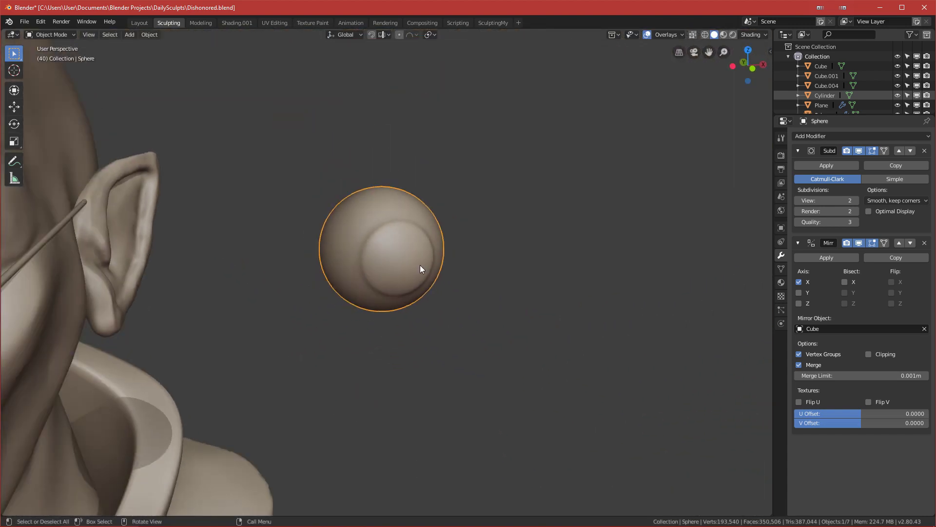
pyautogui.press('KP_1')
pyautogui.scroll(-3, 411, 272)
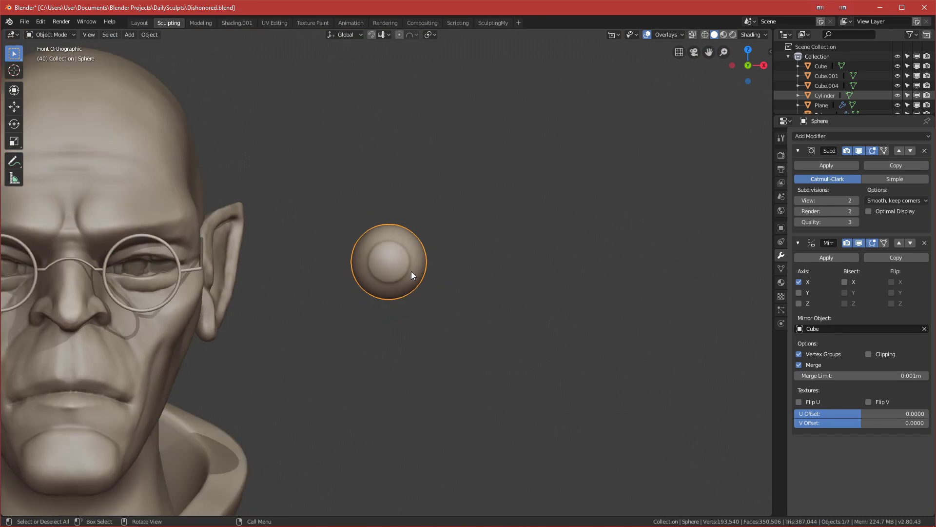
# Select the innermost ring and pole of the iris and extrude them about -0.0065 m along Y as the pupil
pyautogui.scroll(8, 412, 275)
pyautogui.moveTo(441, 242)
pyautogui.mouseDown(button='middle')
pyautogui.moveTo(370, 255)
pyautogui.moveTo(375, 278)
pyautogui.moveTo(445, 205)
pyautogui.moveTo(425, 245)
pyautogui.moveTo(334, 213)
pyautogui.mouseUp(button='middle')
pyautogui.press('Tab')
pyautogui.scroll(1, 378, 175)
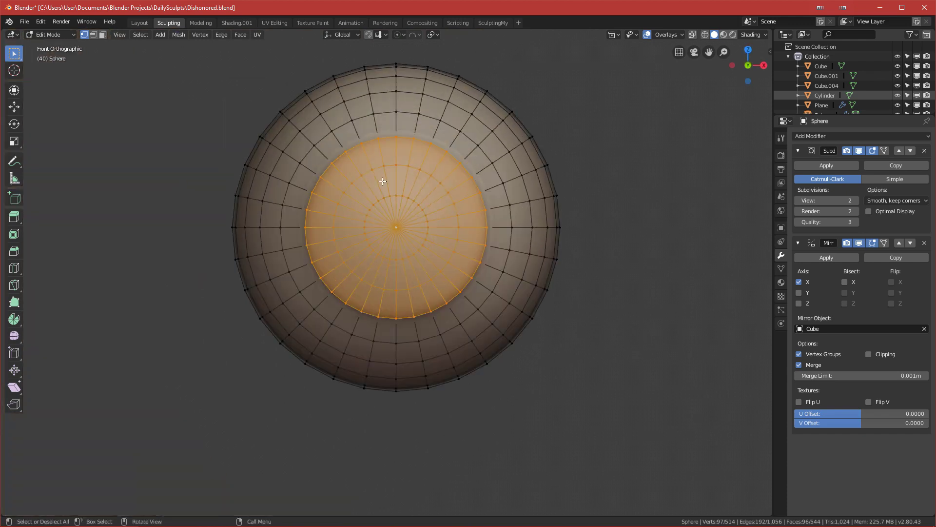
pyautogui.scroll(2, 377, 176)
pyautogui.keyDown('alt'); pyautogui.click(444, 194); pyautogui.keyUp('alt')
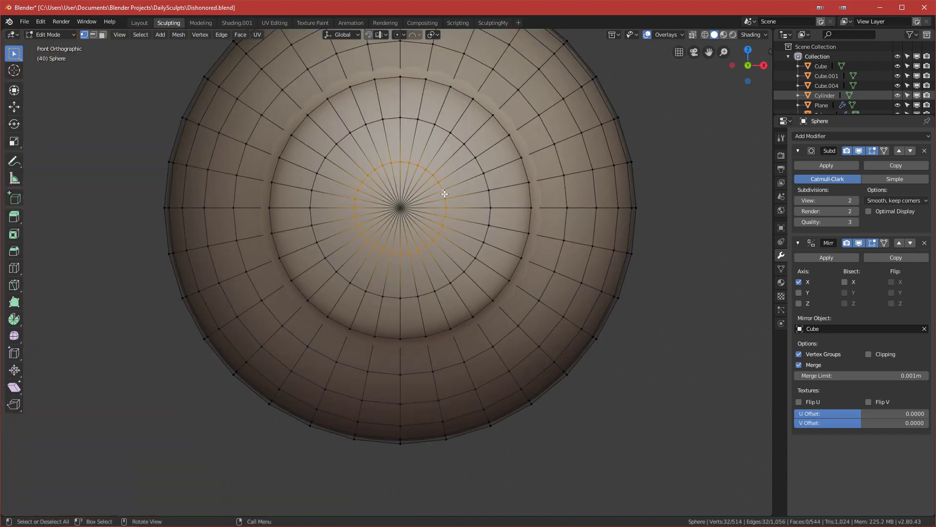
pyautogui.scroll(3, 451, 194)
pyautogui.keyDown('shift'); pyautogui.moveTo(464, 193); pyautogui.dragTo(352, 282, button='middle'); pyautogui.keyUp('shift')
pyautogui.keyDown('shift'); pyautogui.click(344, 255); pyautogui.keyUp('shift')
pyautogui.scroll(1, 353, 281)
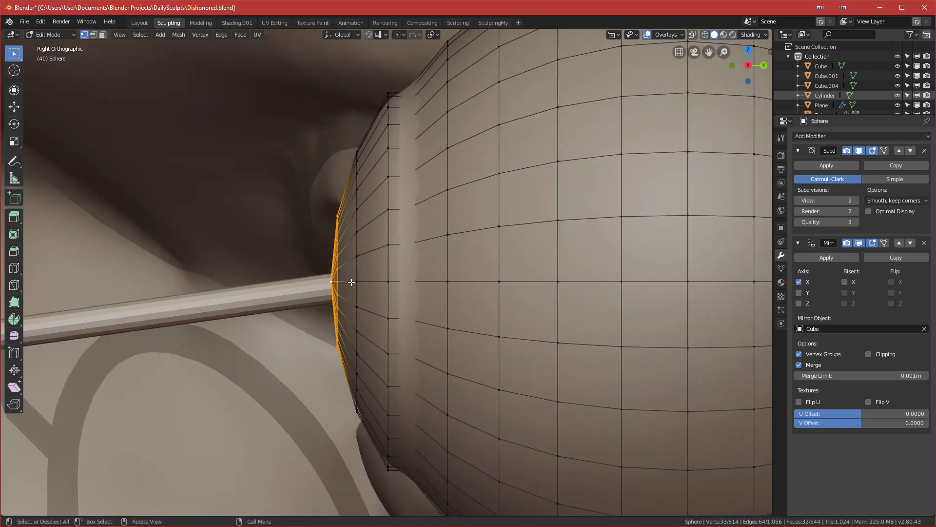
pyautogui.press('e')
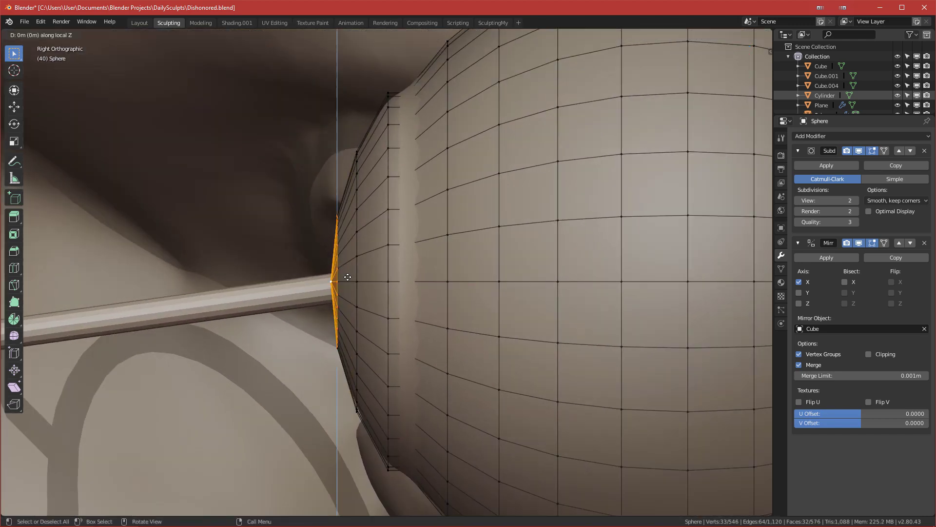
pyautogui.press('y')
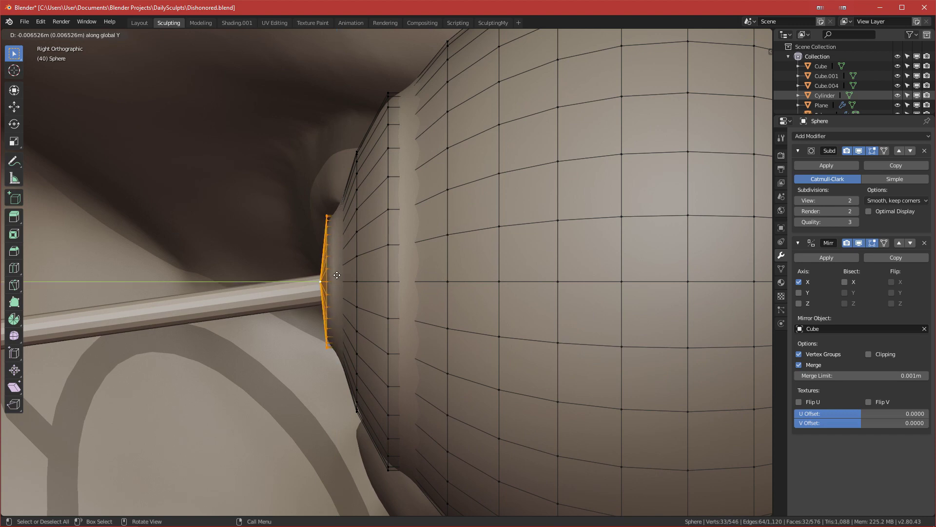
pyautogui.click(336, 275)
pyautogui.press('Tab')
pyautogui.click(118, 274)
# Examine the eyeball's iris and pupil edges from the front and side, both smoothed and in Edit Mode
pyautogui.scroll(-4, 271, 285)
pyautogui.press('KP_1')
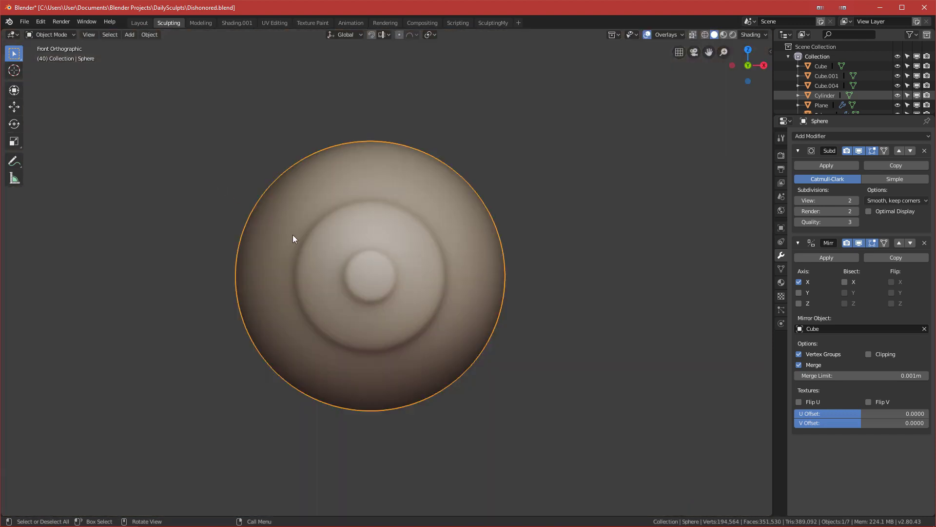
pyautogui.scroll(-6, 294, 238)
pyautogui.scroll(-1, 298, 270)
pyautogui.scroll(7, 326, 290)
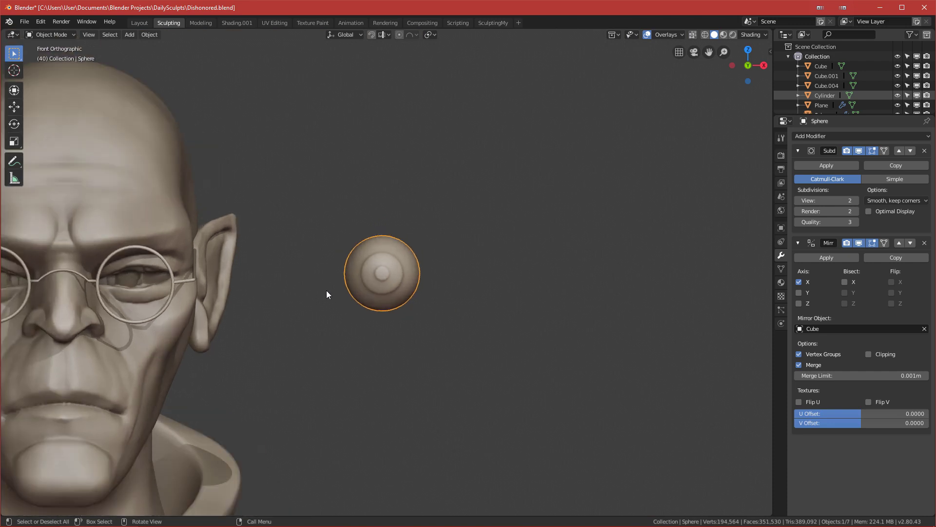
pyautogui.moveTo(395, 257); pyautogui.dragTo(407, 271, button='middle')
pyautogui.press('Tab')
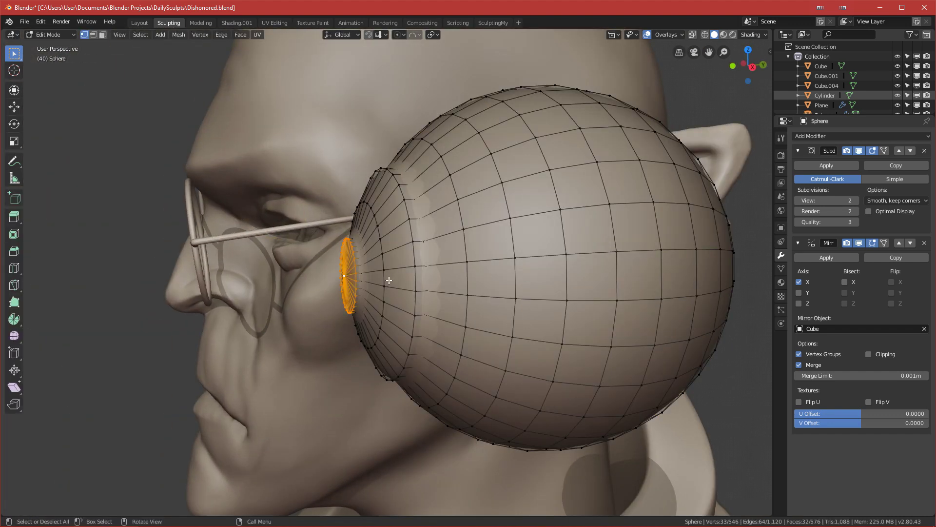
pyautogui.scroll(-4, 390, 281)
pyautogui.hotkey('ctrl', 'Tab')
pyautogui.click(377, 268)
pyautogui.scroll(5, 372, 275)
pyautogui.hotkey('ctrl', 'Tab')
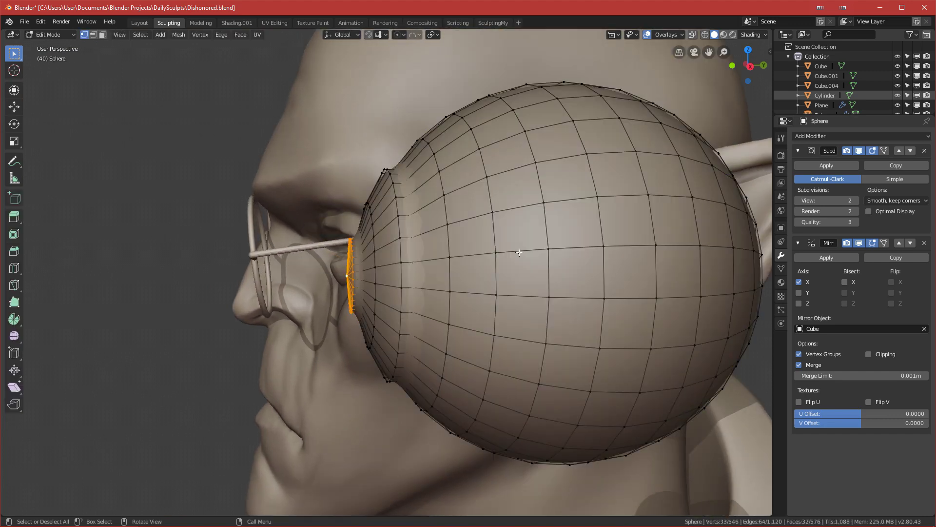
# Add one loop cut around the extruded iris rim and slide it toward the base with a factor of 0.767
pyautogui.click(523, 252)
pyautogui.hotkey('ctrl', 'r')
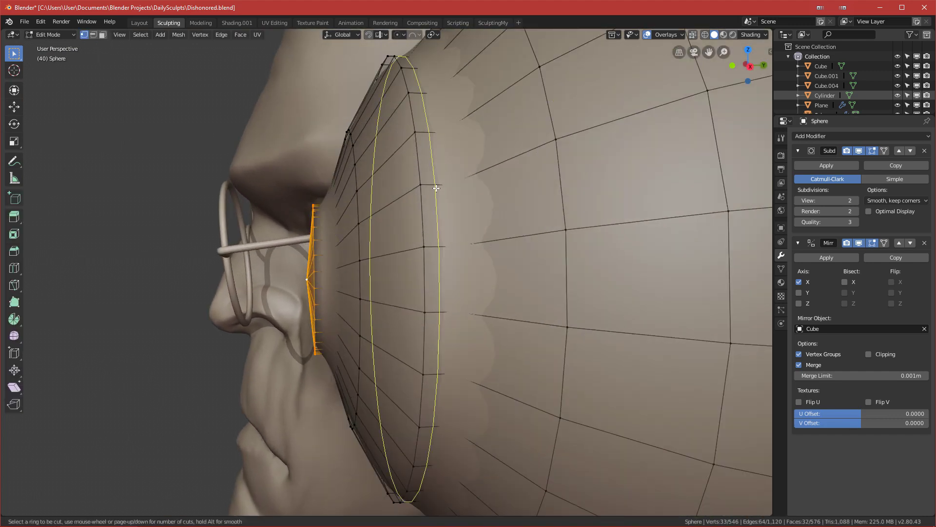
pyautogui.click(438, 188)
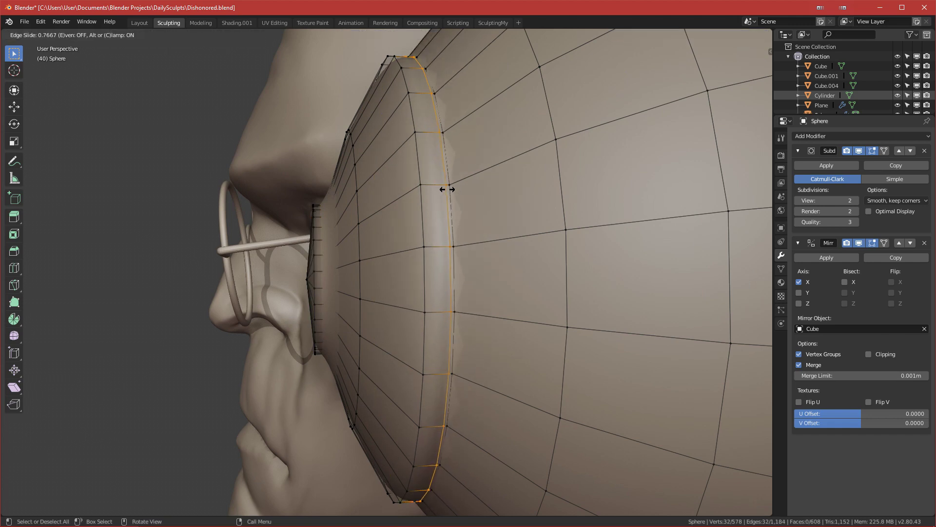
pyautogui.click(448, 189)
pyautogui.moveTo(453, 204); pyautogui.dragTo(445, 309, button='middle')
# Add a loop cut around the pupil's rim, slide it about 0.62 toward the base, and return to Object Mode
pyautogui.hotkey('ctrl', 'r')
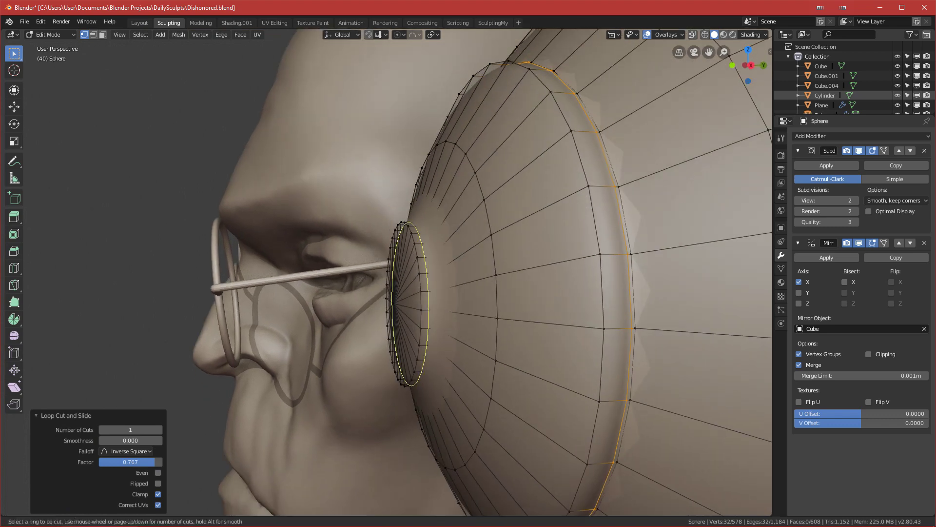
pyautogui.click(423, 275)
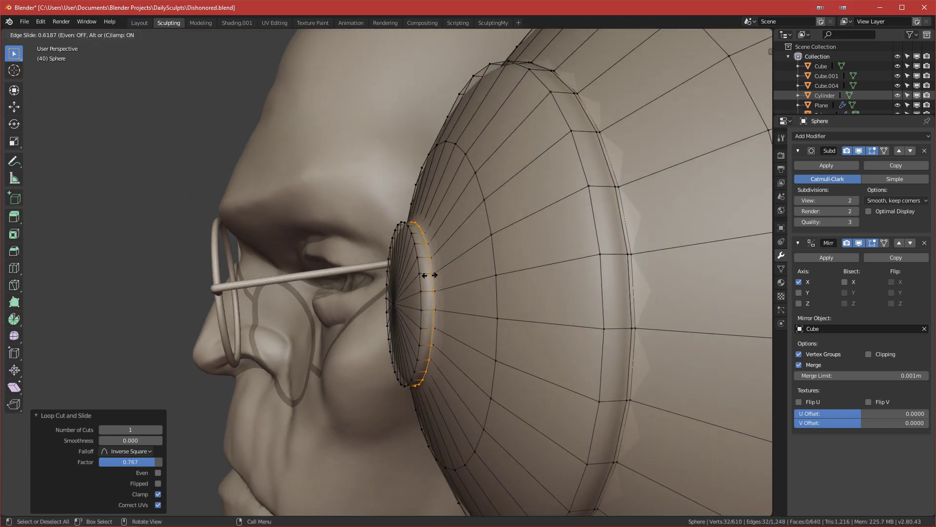
pyautogui.click(428, 250)
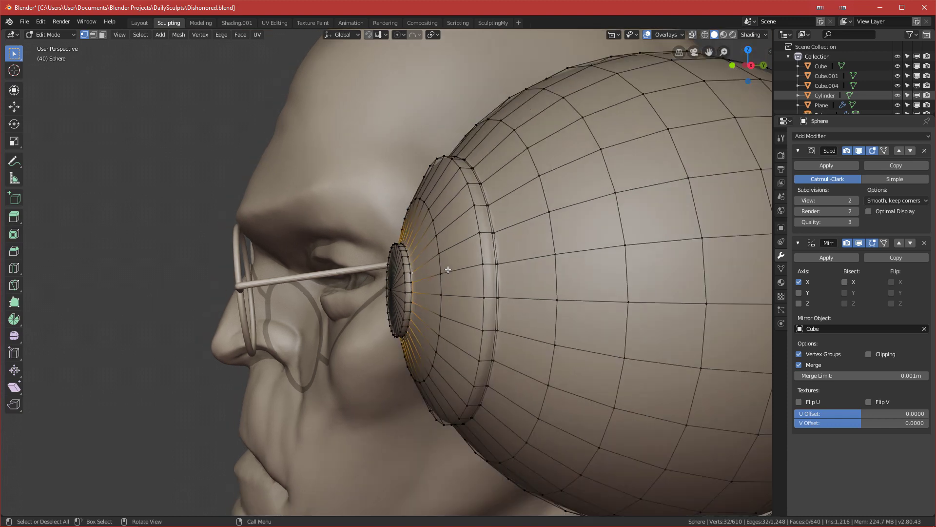
pyautogui.press('Tab')
pyautogui.press('KP_1')
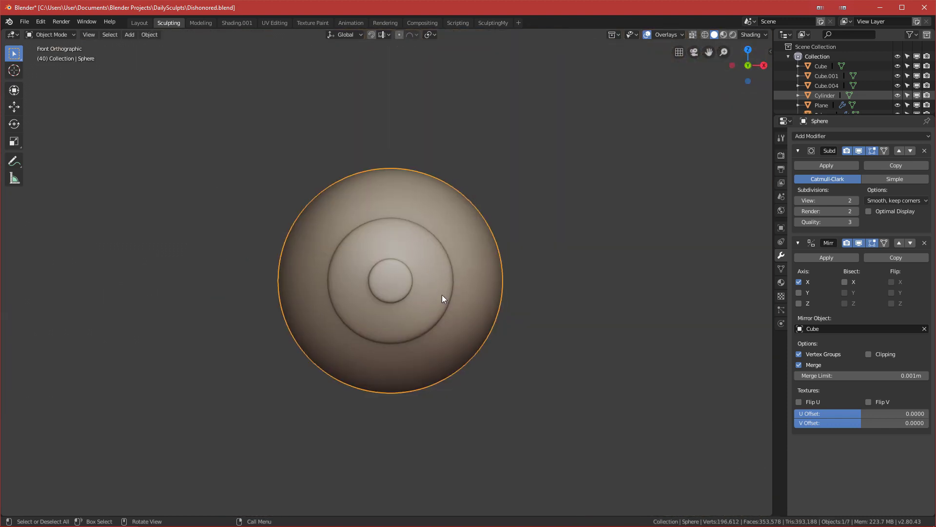
pyautogui.press('KP_Divide')
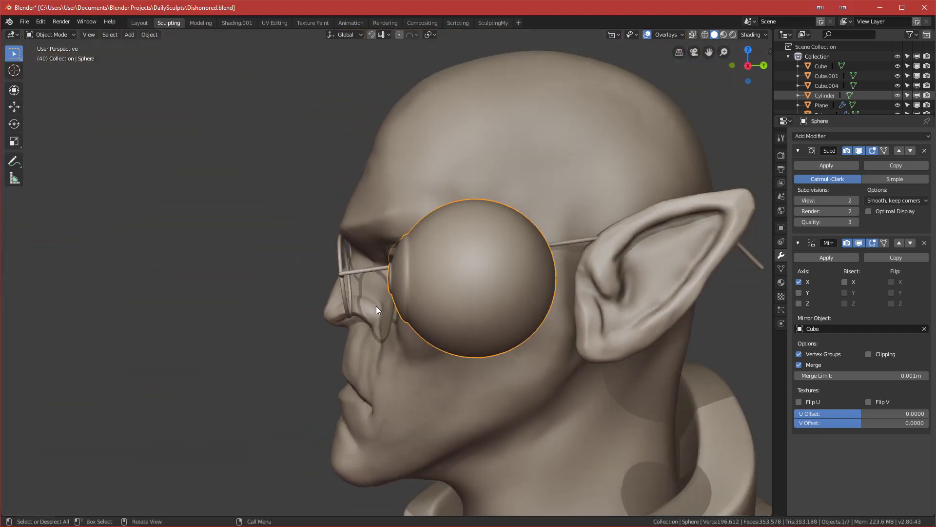
# In the front view, move the eyeball about -1.35 m along X and 0.005 m along Z into the eye socket
pyautogui.press('KP_Divide')
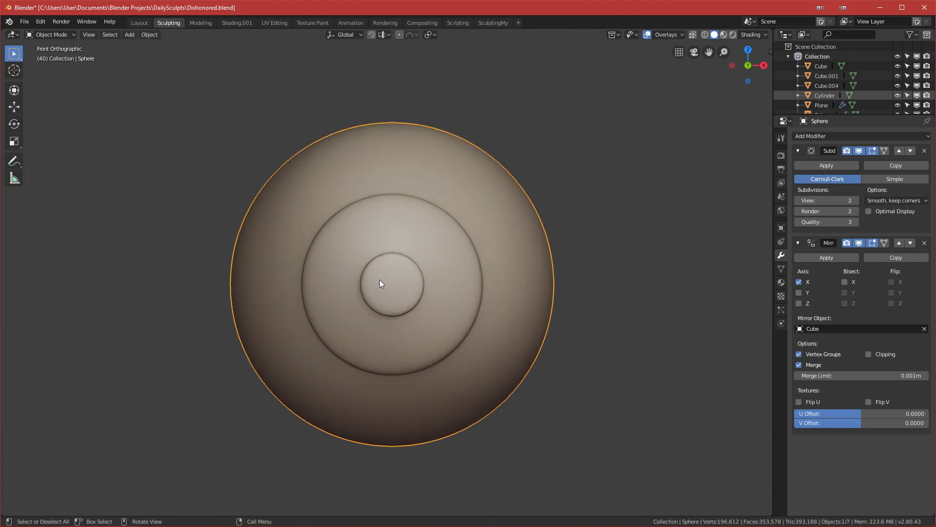
pyautogui.scroll(-8, 379, 279)
pyautogui.scroll(2, 377, 300)
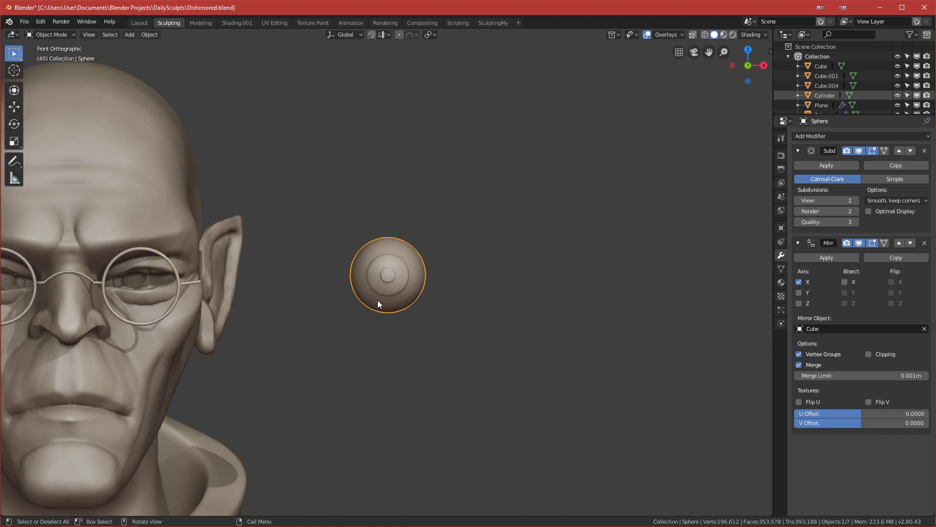
pyautogui.press('g')
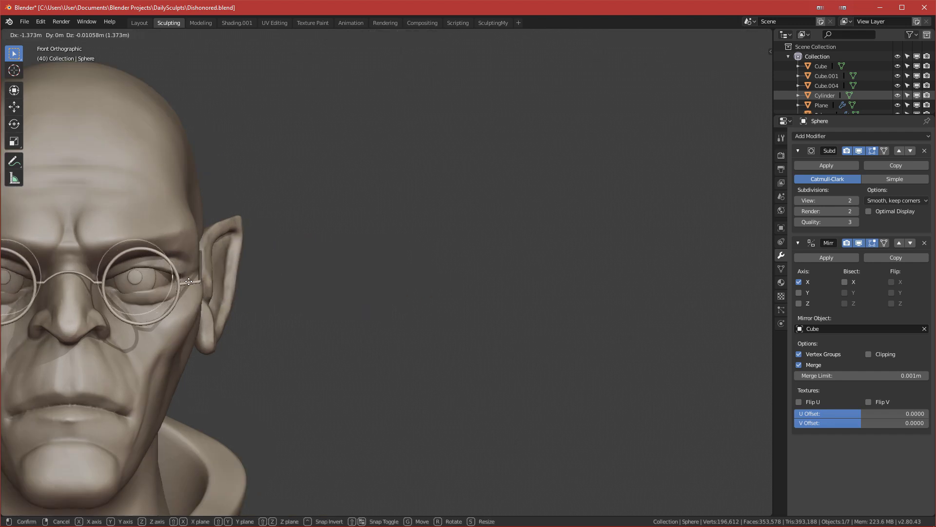
pyautogui.click(198, 279)
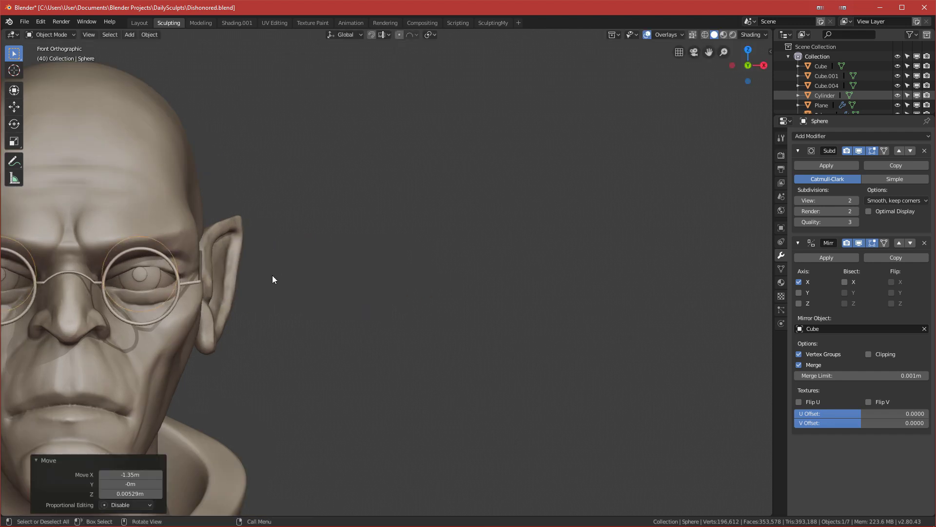
# In the side view, shift the eyeball about 0.0265 m along Y and -0.0159 m along Z within the socket
pyautogui.press('KP_3')
pyautogui.press('g')
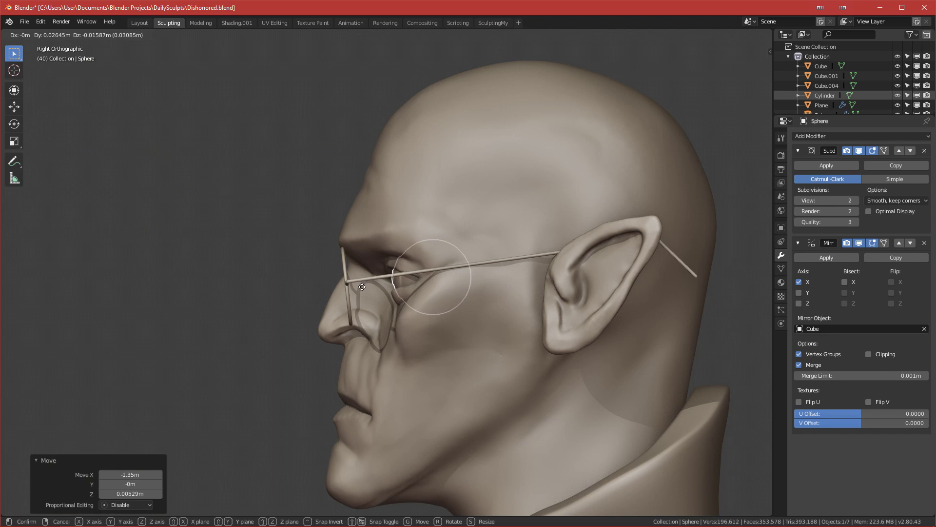
pyautogui.click(353, 338)
# Examine how the mirrored eyeballs sit between the eyelids from the front, with the sphere deselected and selected
pyautogui.press('KP_1')
pyautogui.scroll(5, 326, 291)
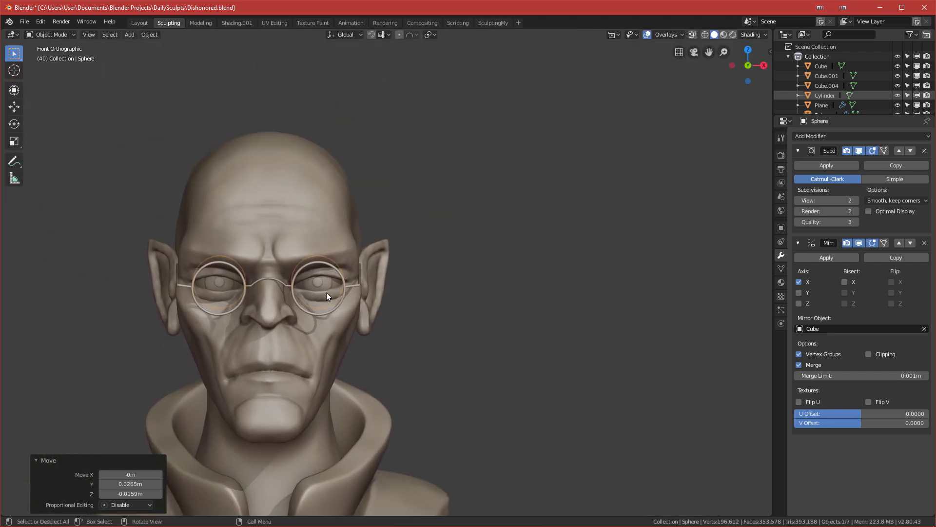
pyautogui.hotkey('alt', 'a')
pyautogui.keyDown('shift'); pyautogui.moveTo(182, 329); pyautogui.dragTo(323, 238, button='middle'); pyautogui.keyUp('shift')
pyautogui.scroll(-3, 323, 238)
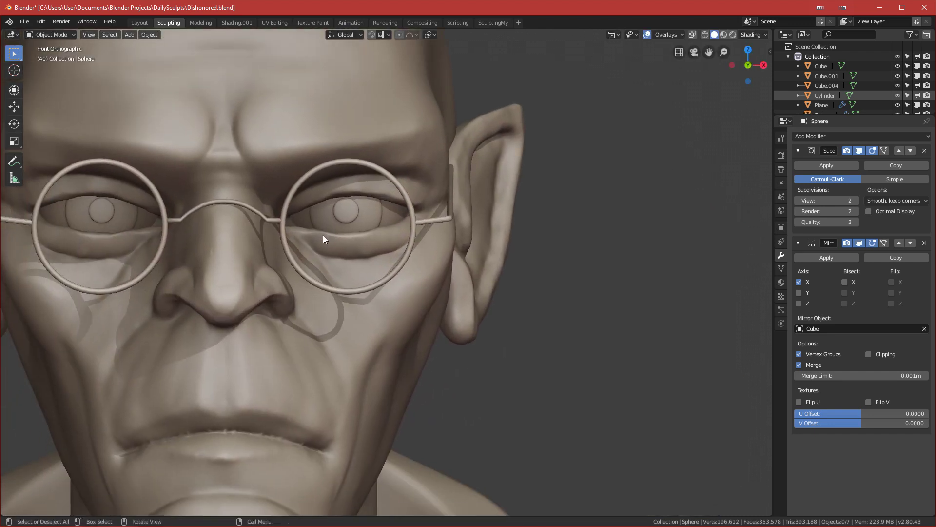
pyautogui.click(325, 240)
pyautogui.scroll(4, 327, 241)
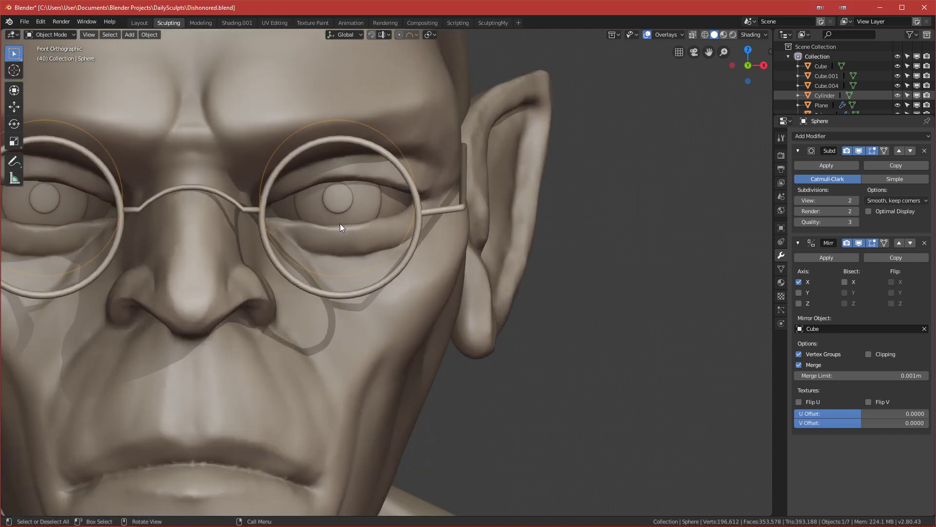
pyautogui.scroll(-3, 312, 232)
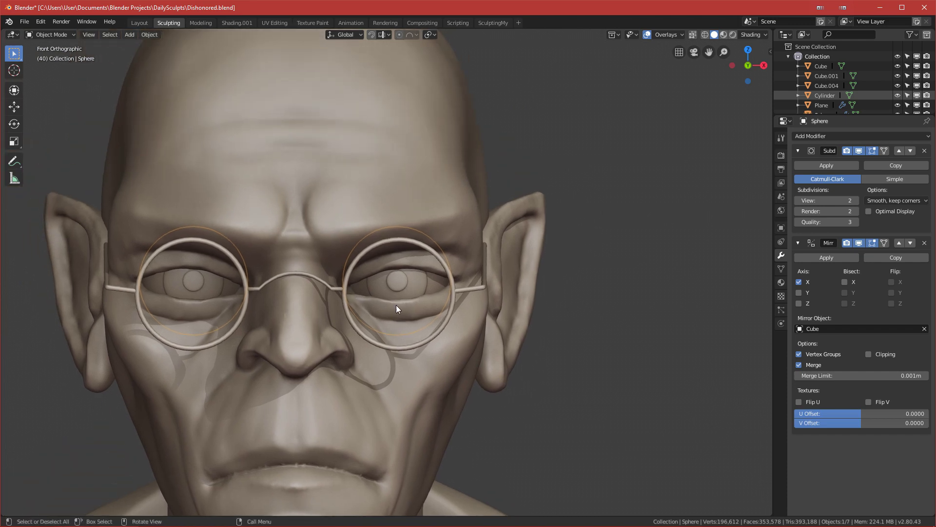
# In Edit Mode, select the pupil's pole vertex and grow the selection three times to cover the whole raised pupil
pyautogui.scroll(5, 396, 306)
pyautogui.moveTo(421, 308); pyautogui.dragTo(383, 308, button='middle')
pyautogui.scroll(2, 250, 262)
pyautogui.press('Tab')
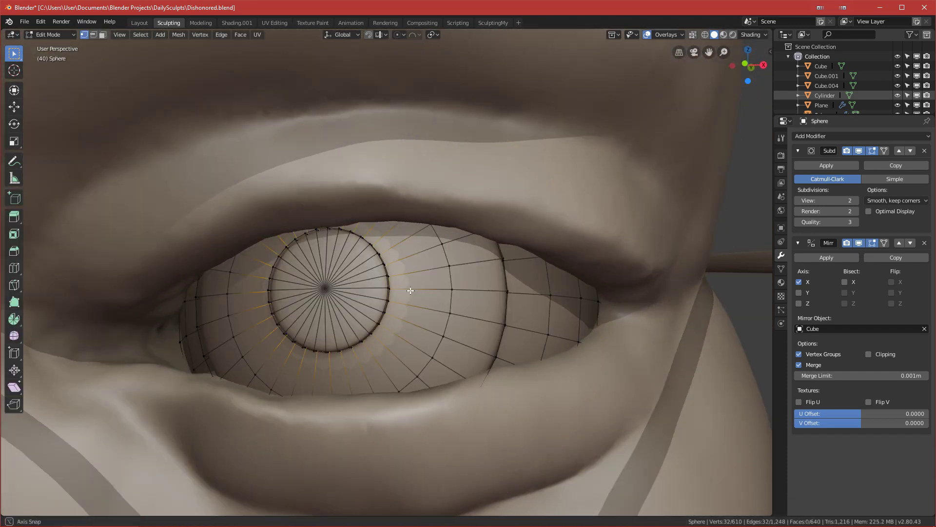
pyautogui.scroll(2, 387, 291)
pyautogui.scroll(2, 408, 289)
pyautogui.click(324, 299)
pyautogui.moveTo(339, 316); pyautogui.dragTo(357, 324, button='middle')
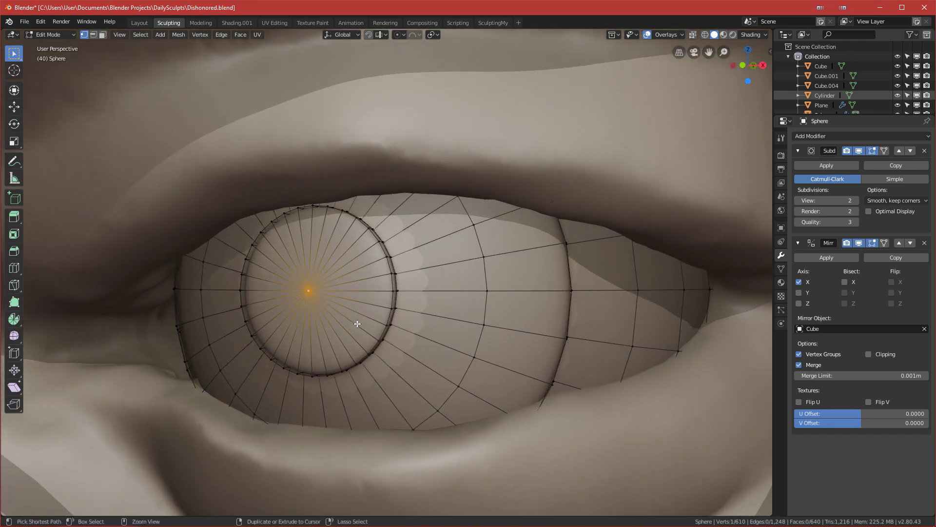
pyautogui.press('ctrl+KP_Add')
pyautogui.press('ctrl+KP_Add')
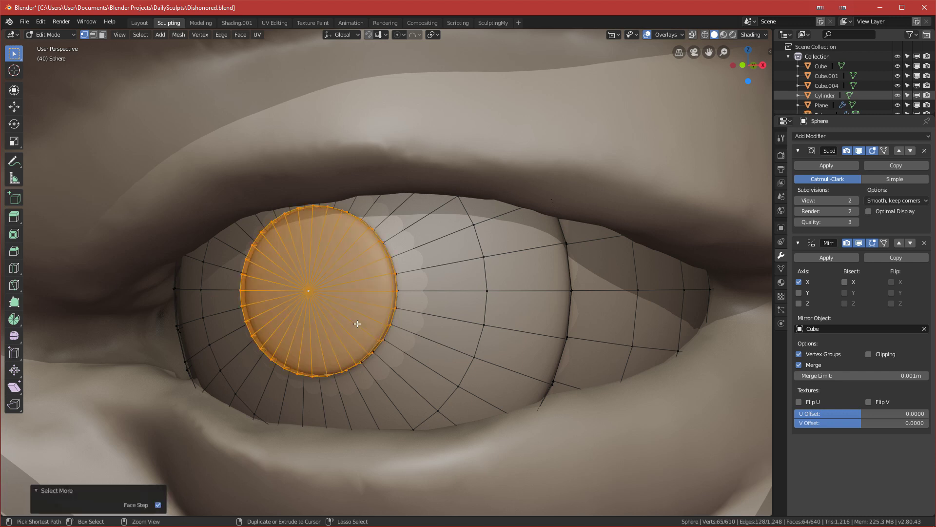
pyautogui.press('ctrl+KP_Add')
pyautogui.moveTo(366, 314); pyautogui.dragTo(412, 284, button='middle')
pyautogui.moveTo(423, 234); pyautogui.dragTo(431, 260, button='middle')
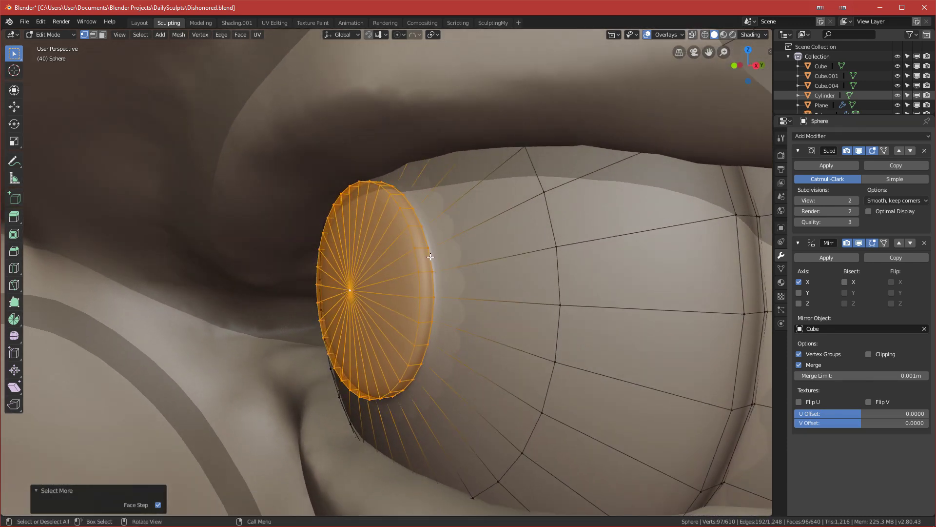
pyautogui.scroll(-1, 429, 281)
pyautogui.scroll(-2, 421, 283)
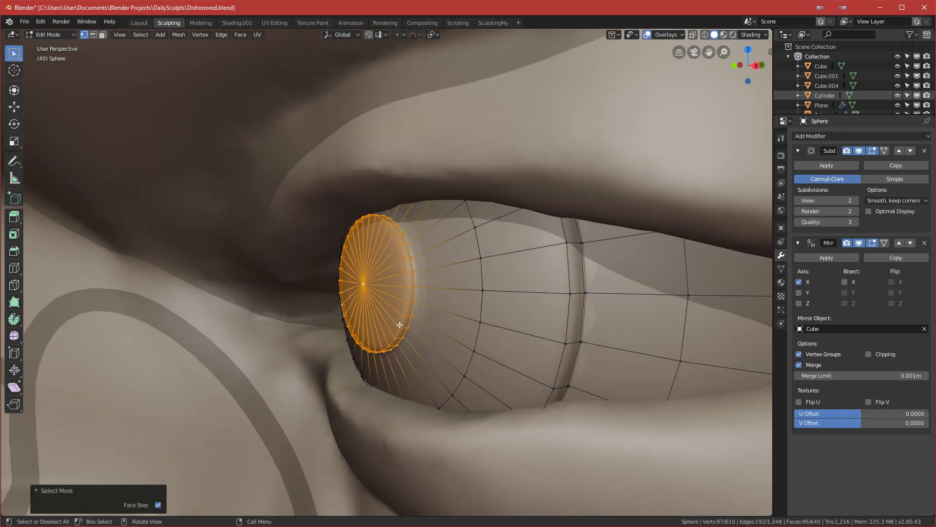
# Enlarge the selected pupil uniformly by a factor of about 1.405 in the front view
pyautogui.press('KP_1')
pyautogui.scroll(-6, 409, 302)
pyautogui.press('s')
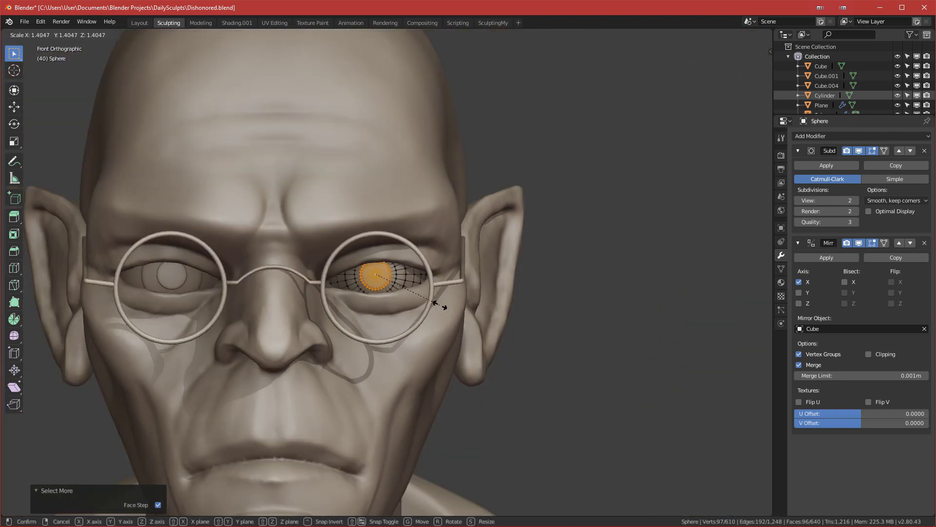
pyautogui.click(445, 307)
pyautogui.scroll(-2, 166, 296)
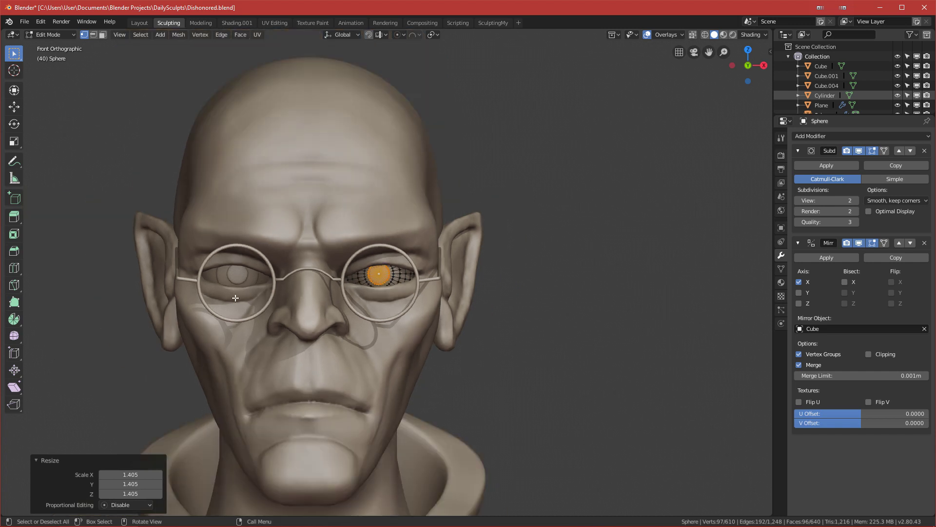
# Shrink the selected pupil uniformly by a factor of about 0.356
pyautogui.scroll(3, 405, 336)
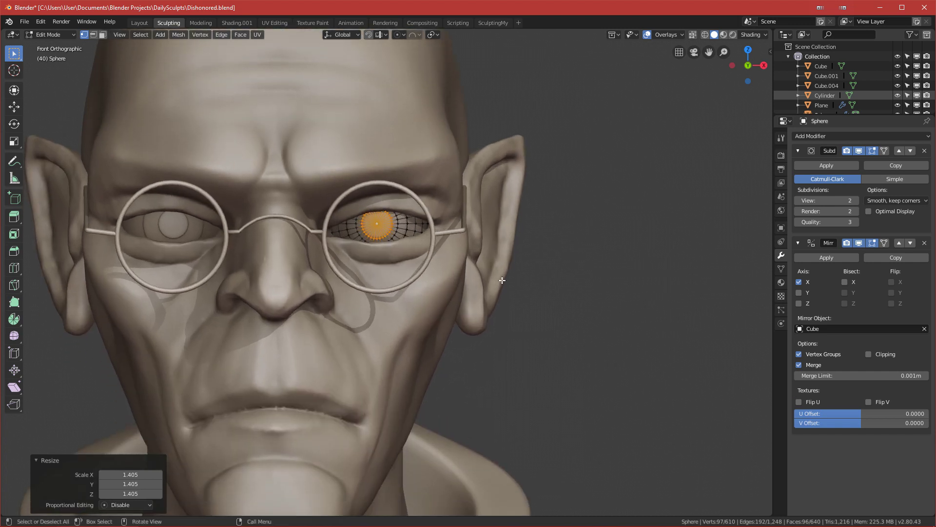
pyautogui.press('s')
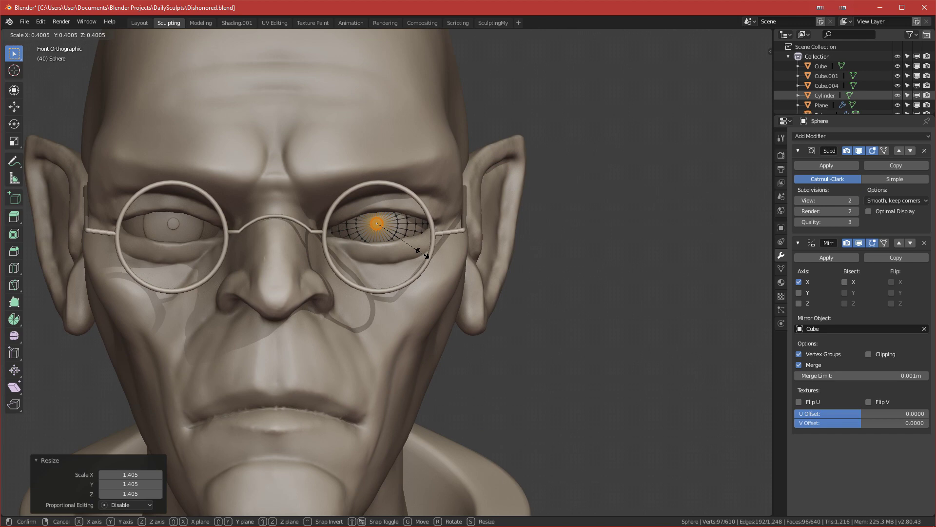
pyautogui.click(424, 252)
# Examine the character's expression with the tiny pupils from above and from the front, near and far
pyautogui.moveTo(414, 249); pyautogui.dragTo(382, 289, button='middle')
pyautogui.scroll(-5, 382, 289)
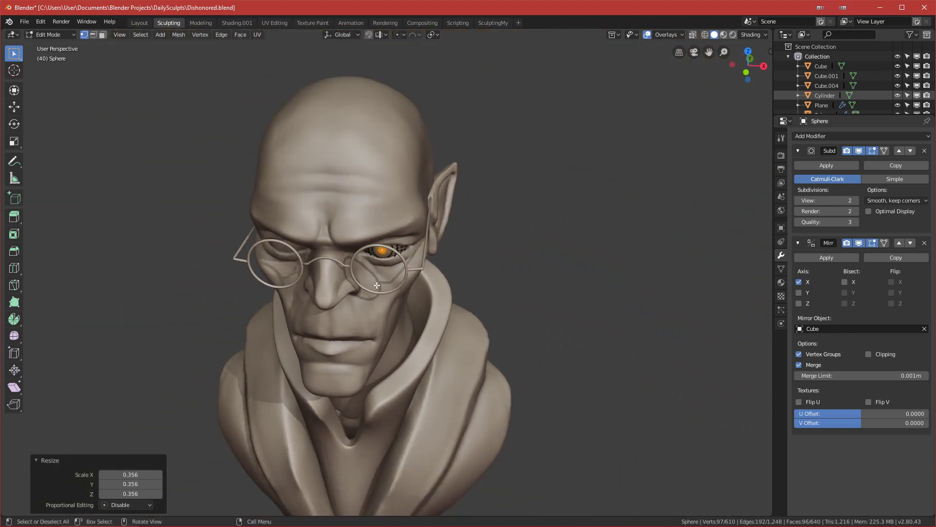
pyautogui.press('KP_1')
pyautogui.scroll(3, 349, 255)
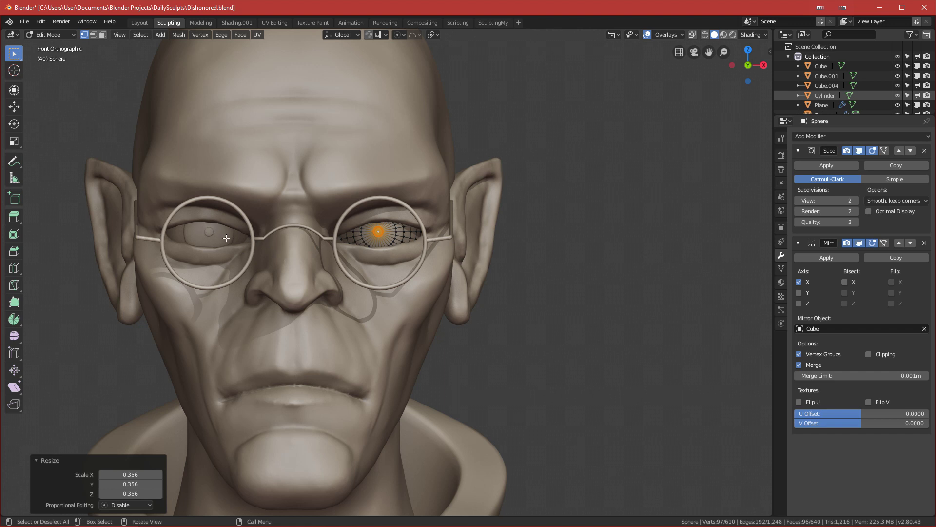
pyautogui.scroll(2, 470, 224)
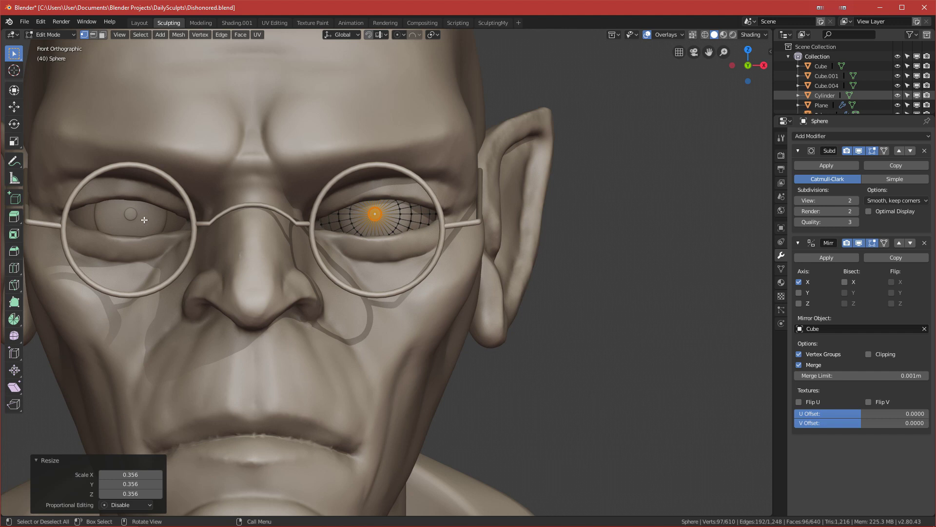
pyautogui.scroll(-3, 259, 231)
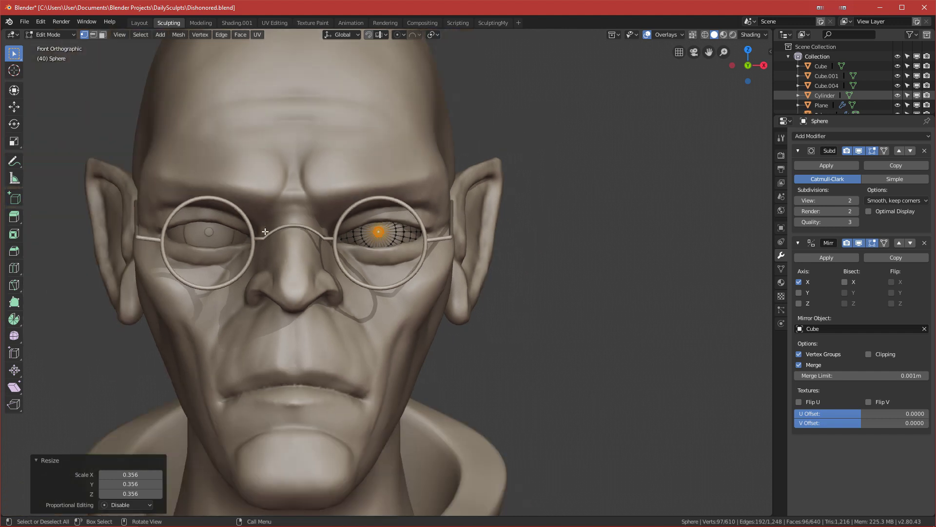
pyautogui.scroll(3, 410, 206)
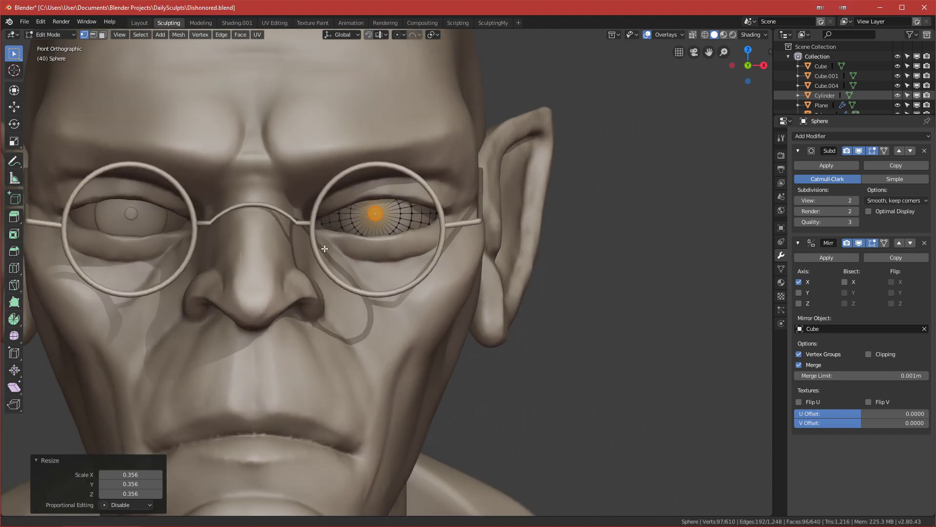
pyautogui.keyDown('shift'); pyautogui.moveTo(322, 250); pyautogui.dragTo(346, 231, button='middle'); pyautogui.keyUp('shift')
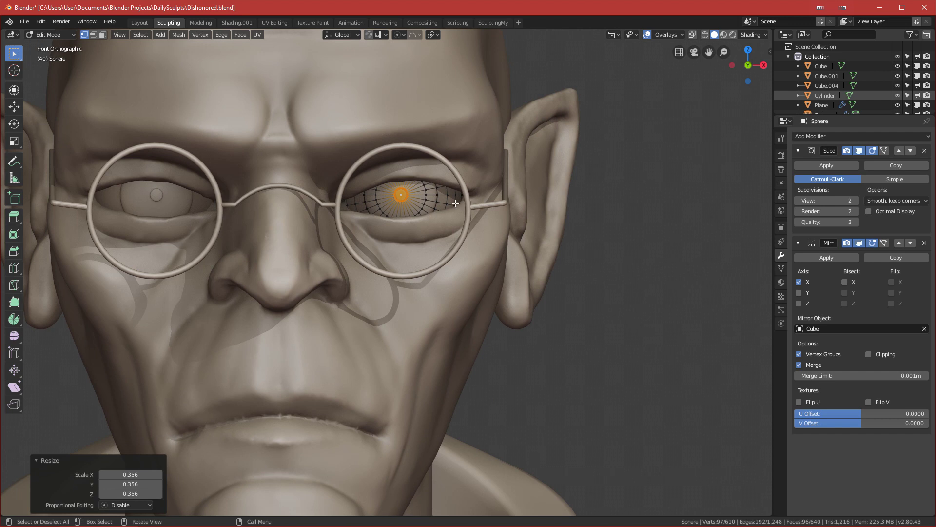
# Enlarge the selected pupil uniformly by a factor of about 3.741 and check the expression from the front
pyautogui.press('s')
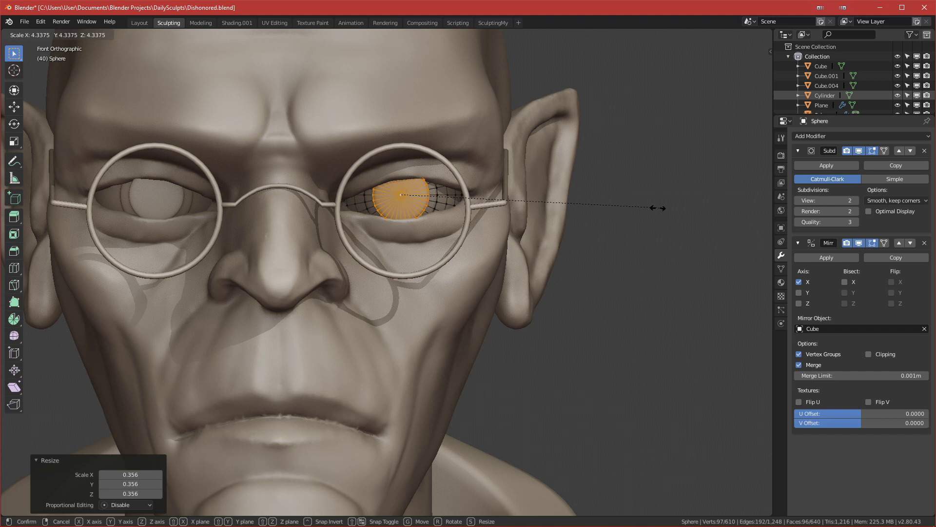
pyautogui.click(626, 211)
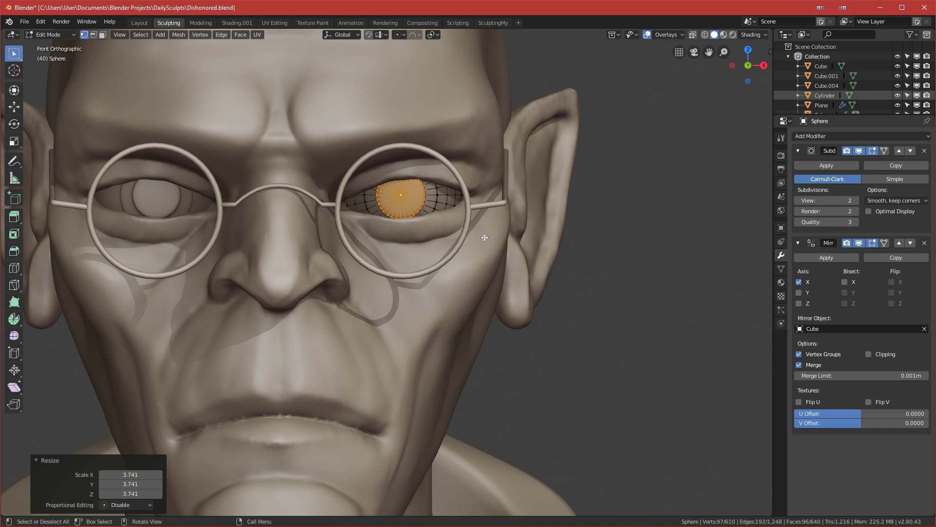
pyautogui.scroll(-5, 485, 239)
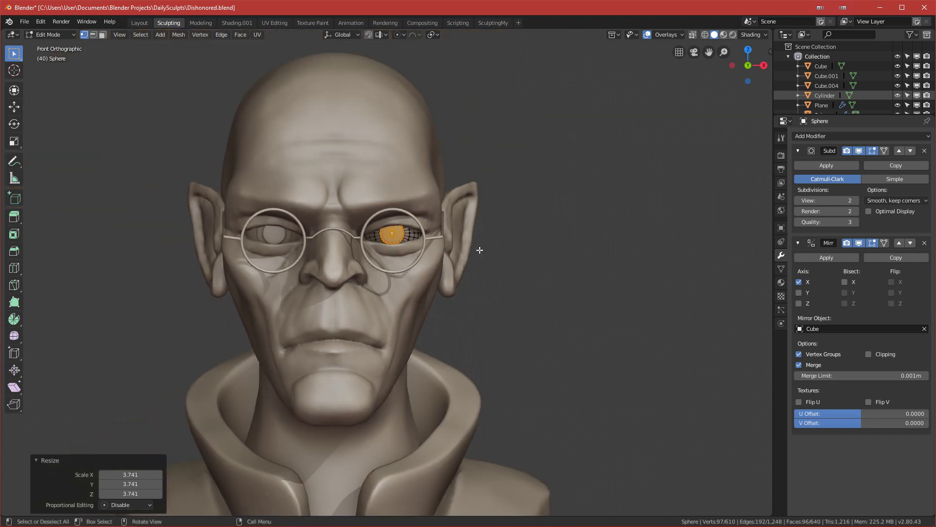
pyautogui.scroll(1, 480, 250)
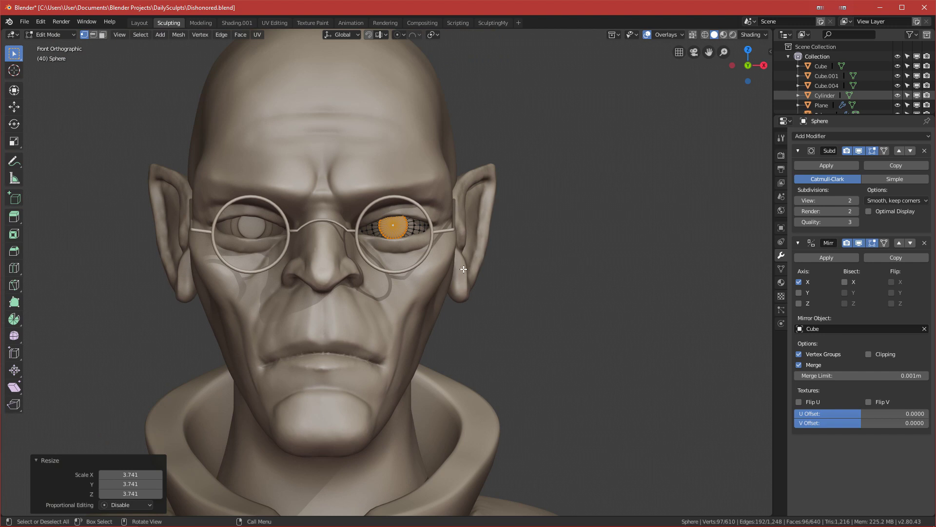
pyautogui.moveTo(336, 259); pyautogui.dragTo(354, 233, button='middle')
pyautogui.press('KP_1')
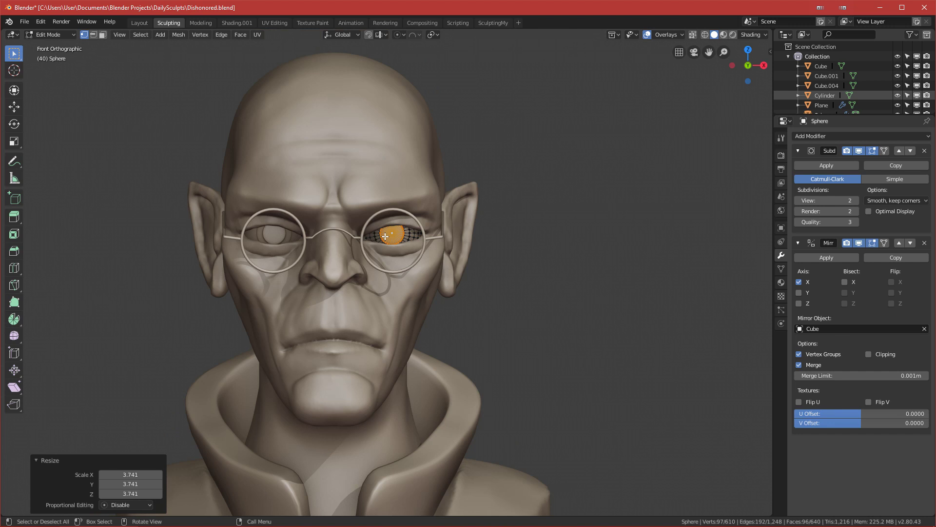
# Scale the selected pupil down uniformly by a factor of about 0.785
pyautogui.scroll(2, 385, 236)
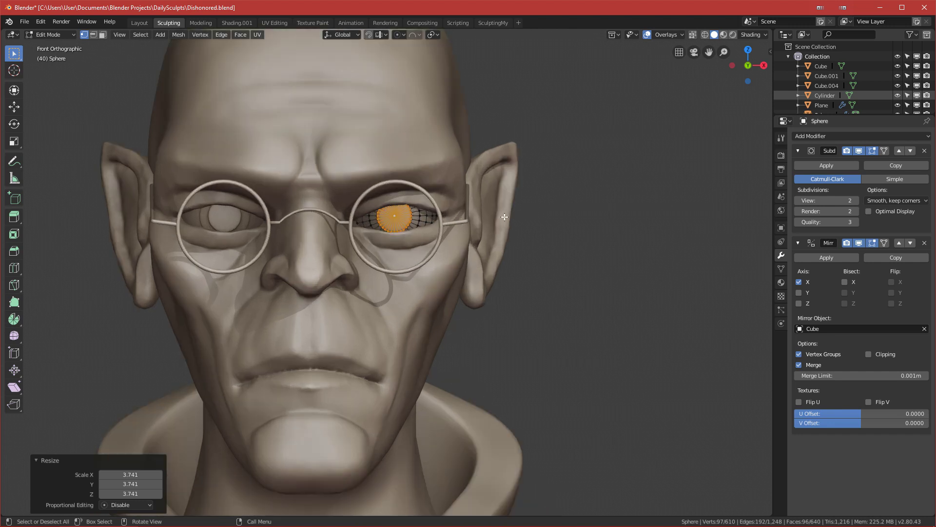
pyautogui.press('s')
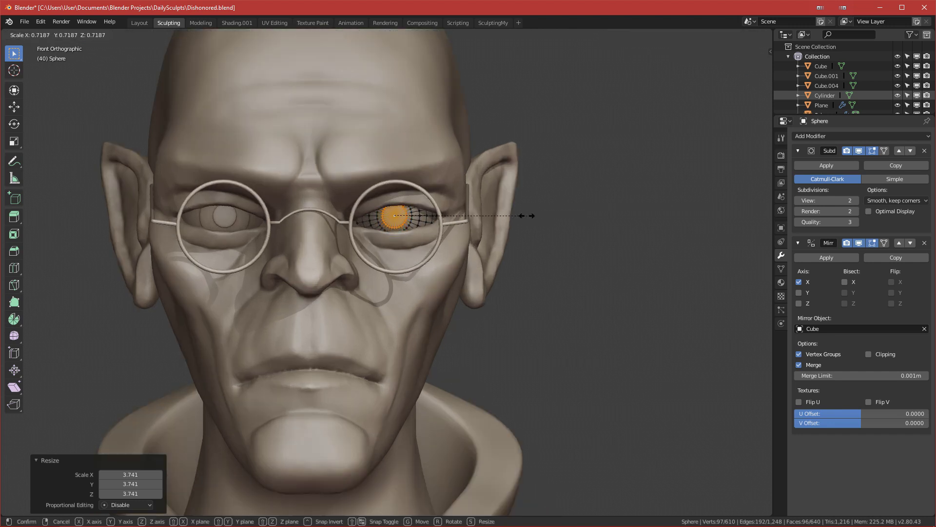
pyautogui.click(539, 214)
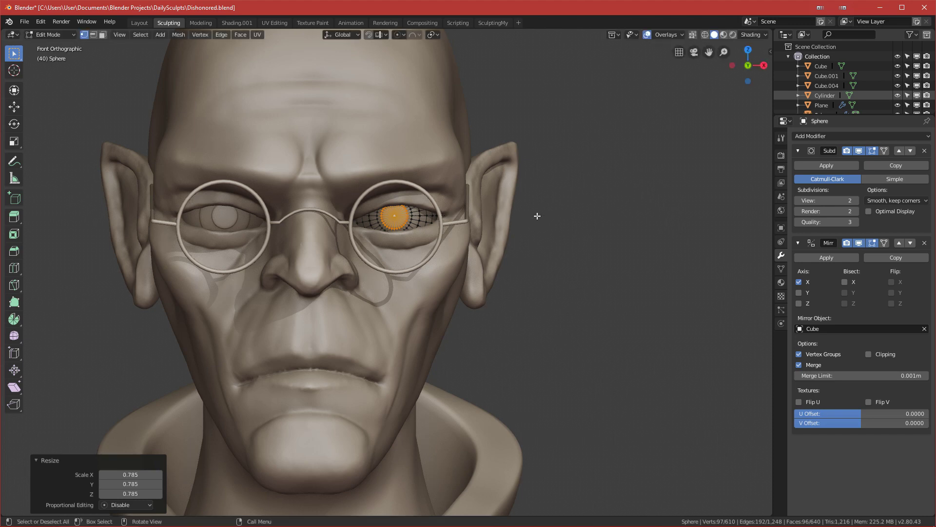
# Select the three adjacent edge loops around the iris border and scale them down uniformly by a factor of about 0.831
pyautogui.scroll(5, 537, 211)
pyautogui.moveTo(537, 211); pyautogui.dragTo(454, 187, button='middle')
pyautogui.keyDown('alt'); pyautogui.click(450, 186); pyautogui.keyUp('alt')
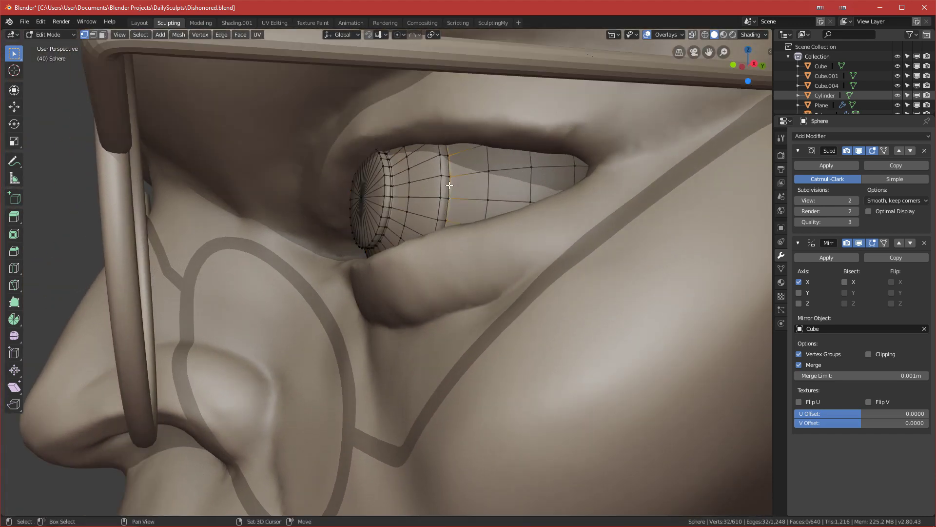
pyautogui.keyDown('alt'); pyautogui.keyDown('shift'); pyautogui.click(444, 186); pyautogui.keyUp('shift'); pyautogui.keyUp('alt')
pyautogui.keyDown('alt'); pyautogui.keyDown('shift'); pyautogui.click(436, 188); pyautogui.keyUp('shift'); pyautogui.keyUp('alt')
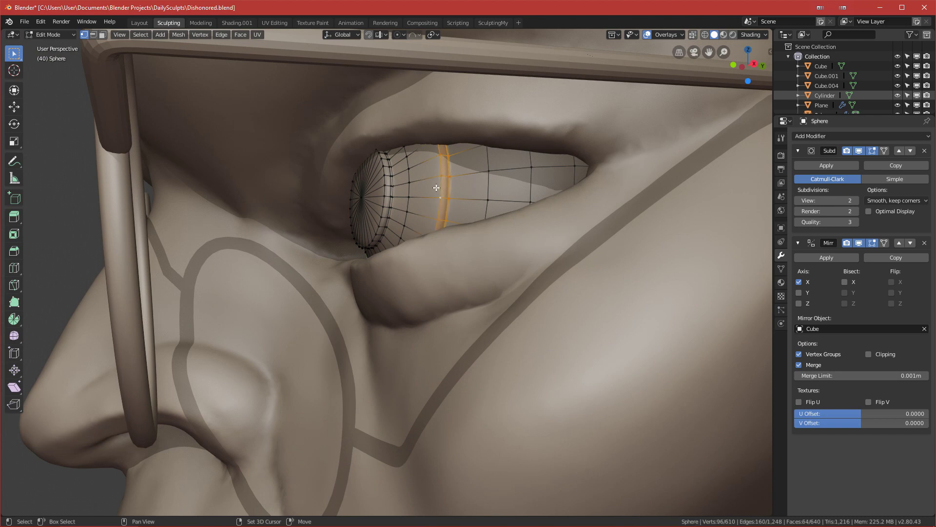
pyautogui.scroll(-5, 410, 267)
pyautogui.moveTo(410, 268); pyautogui.dragTo(485, 227, button='middle')
pyautogui.press('KP_1')
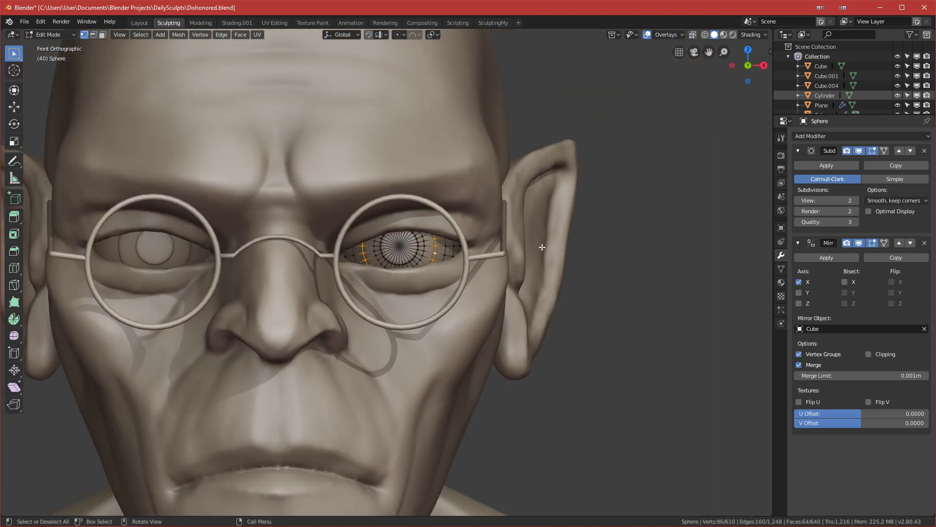
pyautogui.press('s')
pyautogui.click(514, 242)
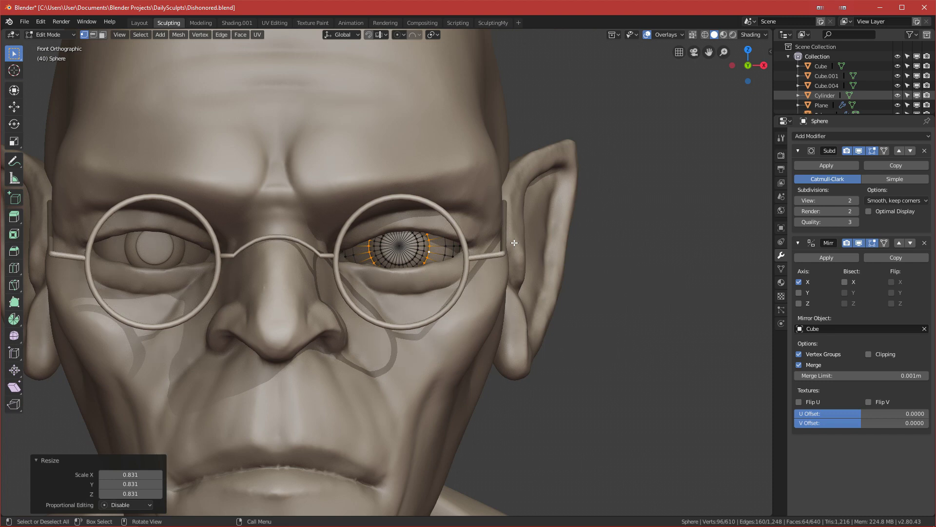
# Scale the selected iris border loops up by a factor of about 1.151, then return to Object Mode and check the face from the front
pyautogui.press('s')
pyautogui.click(559, 247)
pyautogui.moveTo(559, 246); pyautogui.dragTo(296, 266, button='middle')
pyautogui.press('`')
pyautogui.click(205, 176)
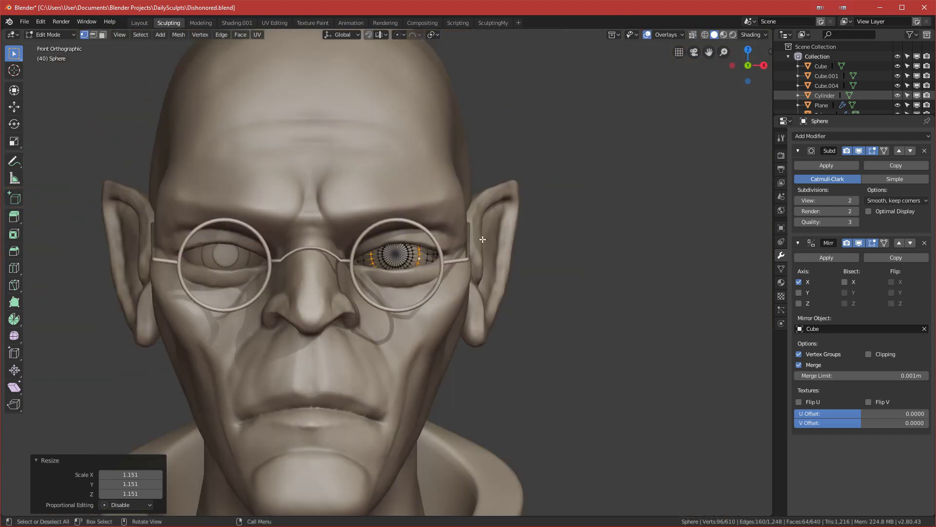
pyautogui.press('Tab')
pyautogui.press('KP_Decimal')
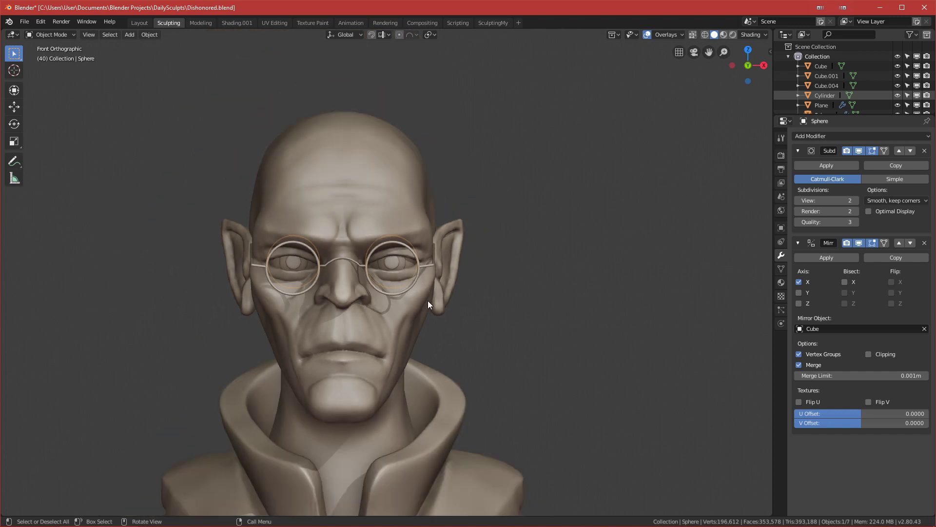
pyautogui.scroll(4, 428, 301)
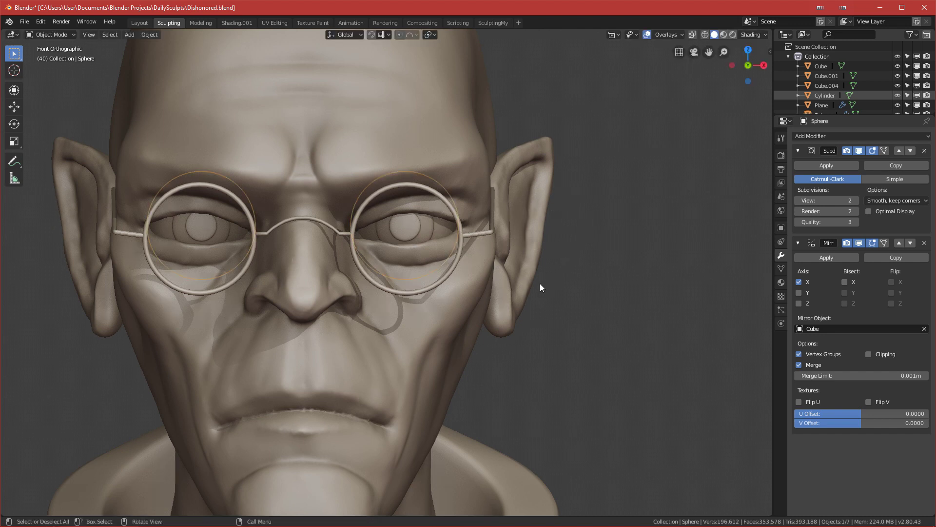
# Rotate the mirrored eyeballs freely with Trackball by about 8.02° and -16° to turn the gaze inward
pyautogui.press('r')
pyautogui.press('r')
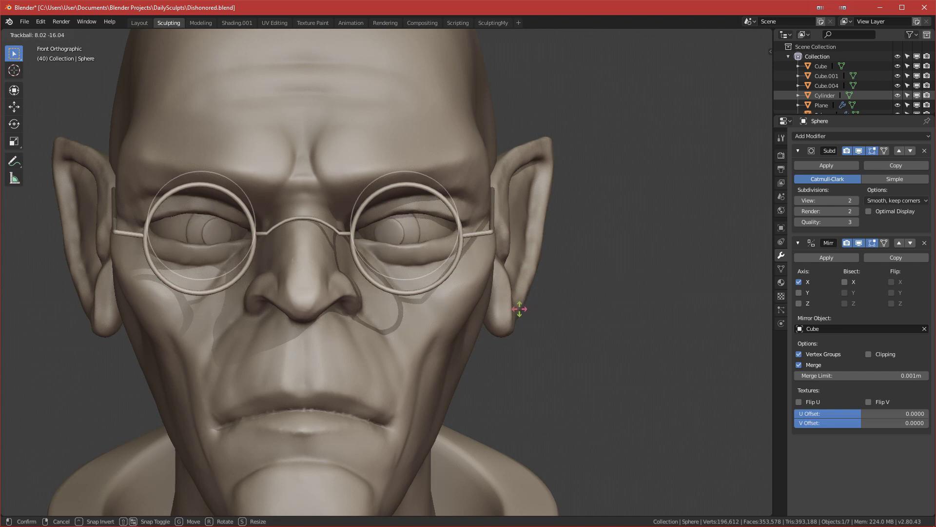
pyautogui.click(519, 309)
pyautogui.scroll(-2, 513, 308)
pyautogui.scroll(2, 378, 256)
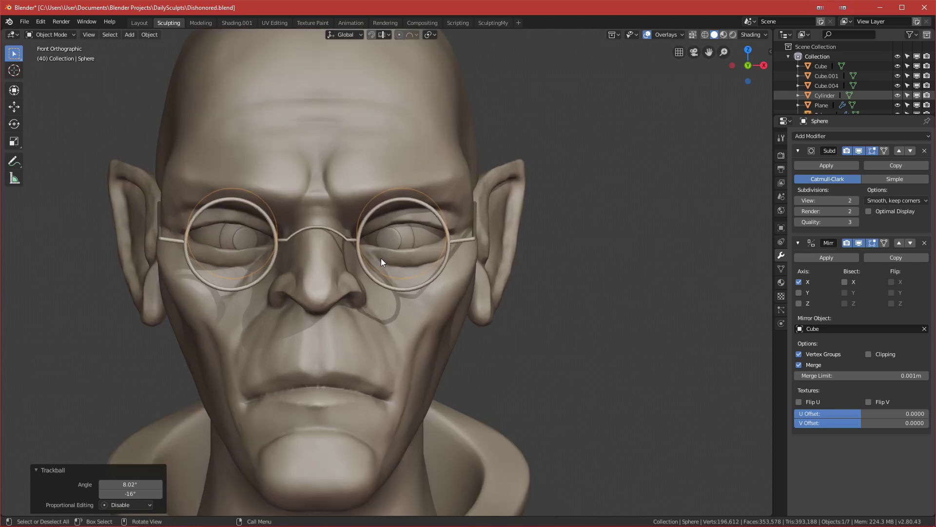
# Turn the eyeballs upward with a Trackball rotation of about -24.1° and 20.6° and check the look near and far
pyautogui.press('r')
pyautogui.press('r')
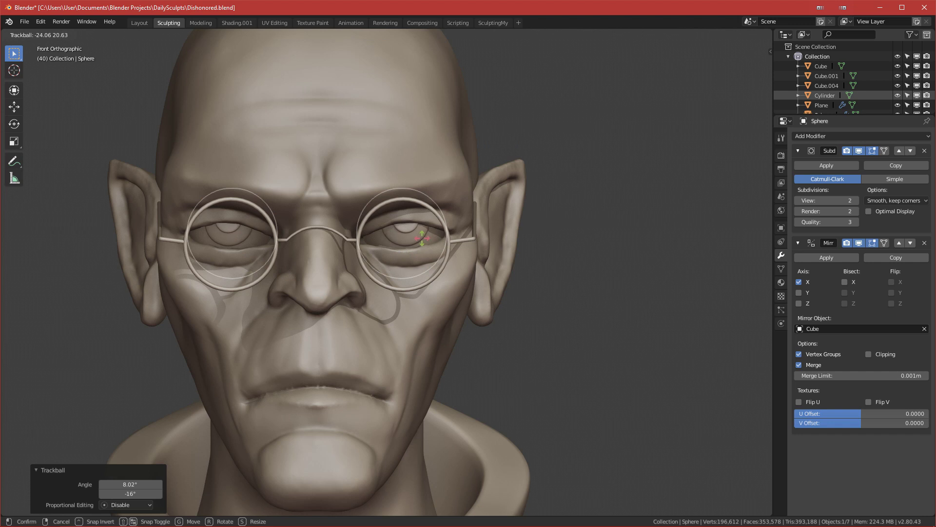
pyautogui.click(422, 240)
pyautogui.scroll(-5, 422, 241)
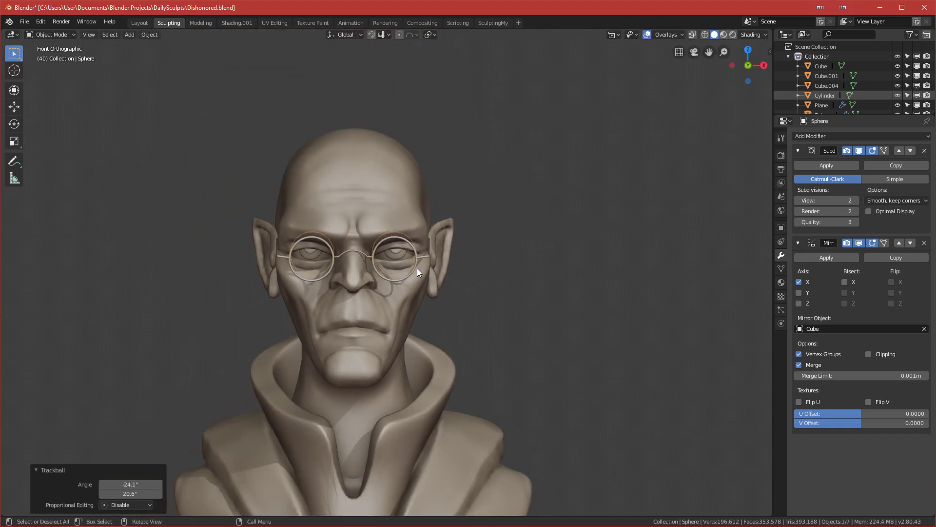
pyautogui.scroll(5, 417, 268)
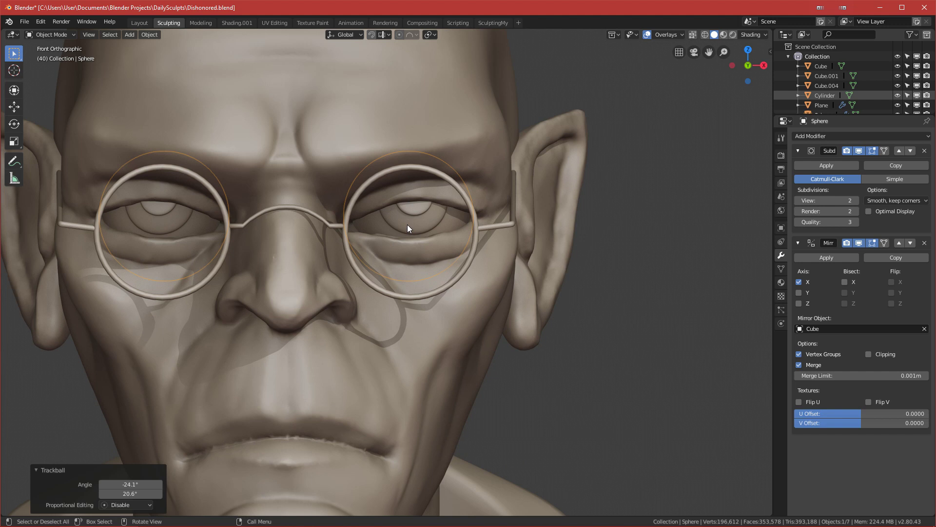
pyautogui.press('r')
pyautogui.press('r')
pyautogui.press('Escape')
pyautogui.press('r')
pyautogui.press('r')
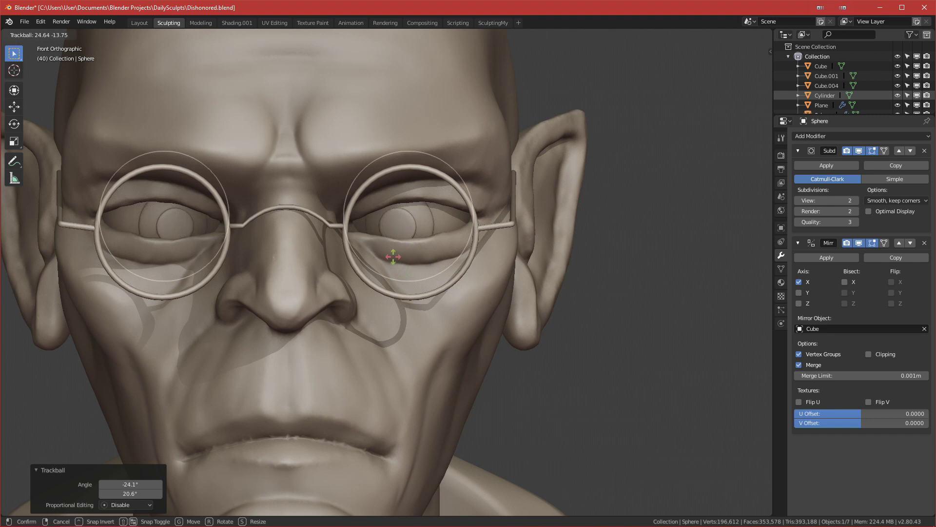
pyautogui.press('Escape')
pyautogui.press('r')
pyautogui.press('Escape')
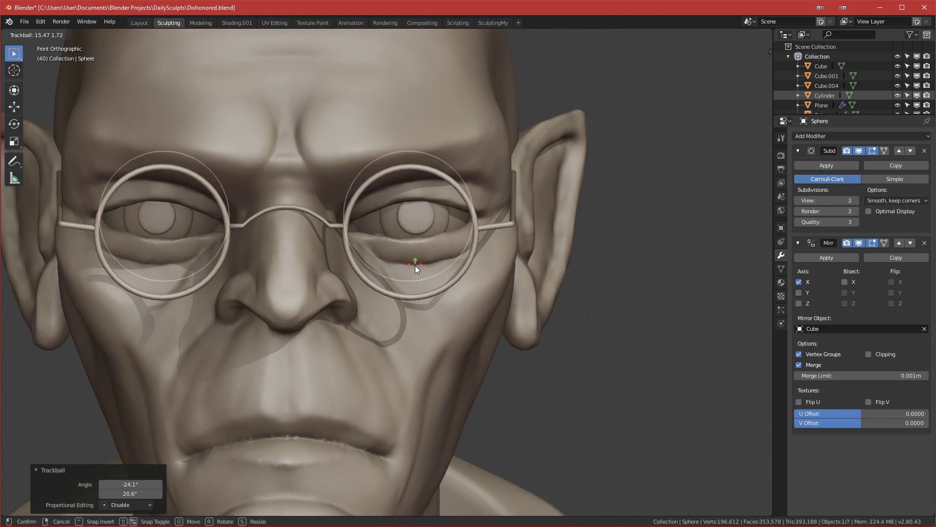
# Rotate the eyeballs back toward a forward gaze with a Trackball rotation of about 16° and 2.86°
pyautogui.press('r')
pyautogui.press('r')
pyautogui.click(411, 282)
pyautogui.scroll(-5, 298, 221)
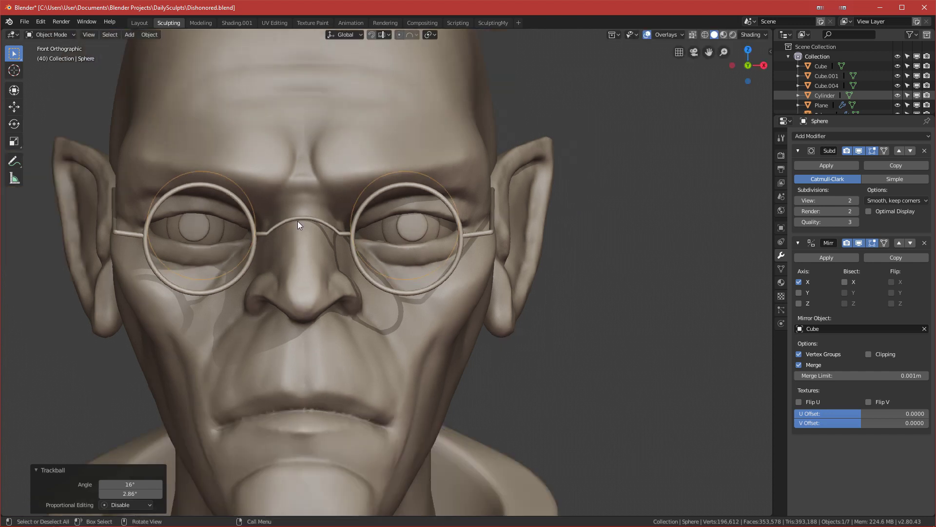
pyautogui.scroll(3, 427, 261)
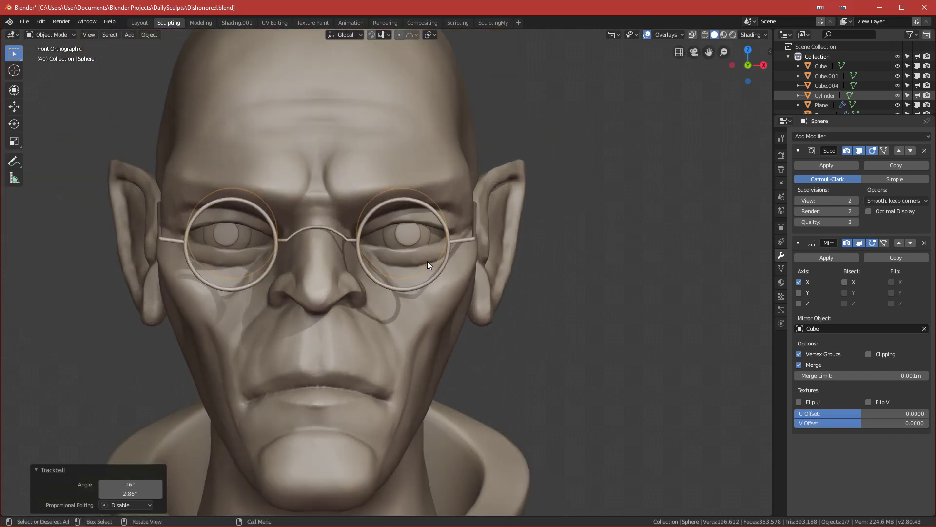
# Refine the forward gaze of the eyeballs with a Trackball rotation of about 3.44° and -5.73°
pyautogui.press('r')
pyautogui.press('r')
pyautogui.click(422, 264)
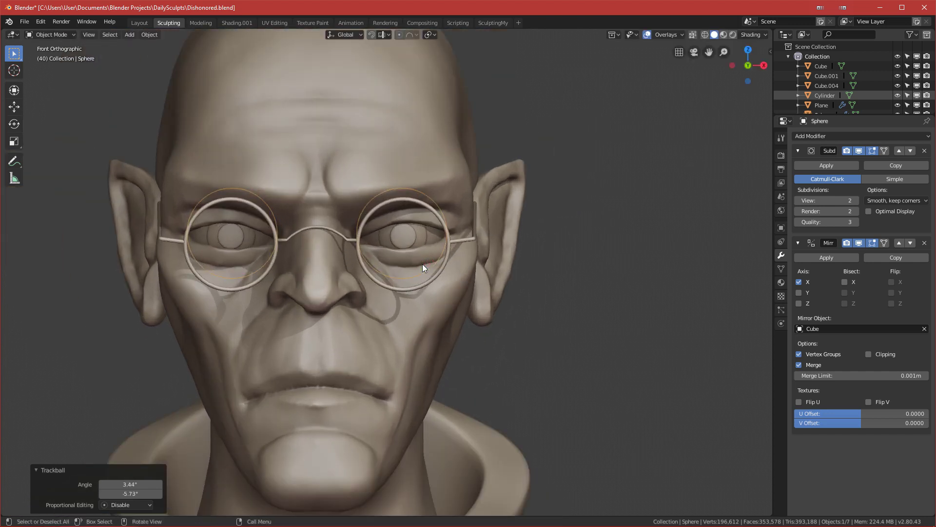
# Deselect everything and examine the character's gaze from the front, both at a distance and close up
pyautogui.hotkey('alt', 'a')
pyautogui.scroll(-5, 420, 242)
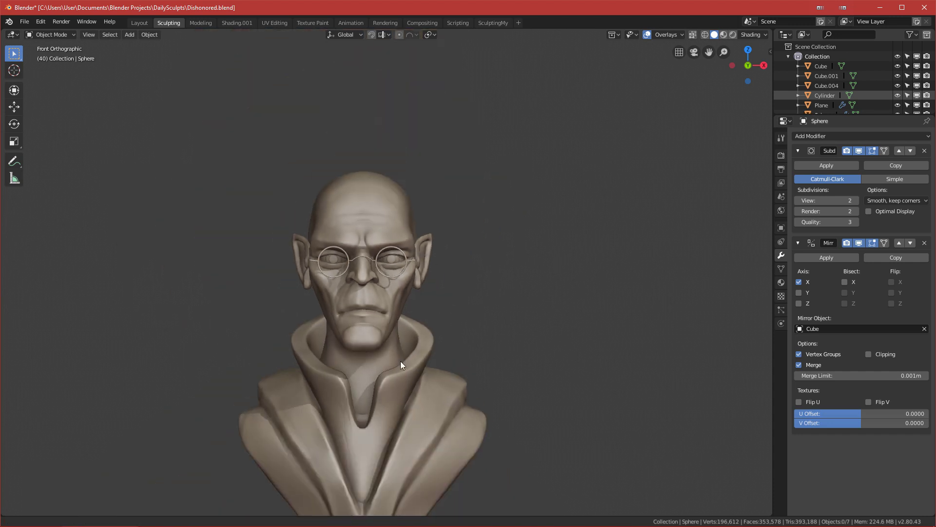
pyautogui.scroll(1, 343, 312)
pyautogui.scroll(4, 343, 310)
pyautogui.keyDown('shift'); pyautogui.scroll(1, 287, 292); pyautogui.keyUp('shift')
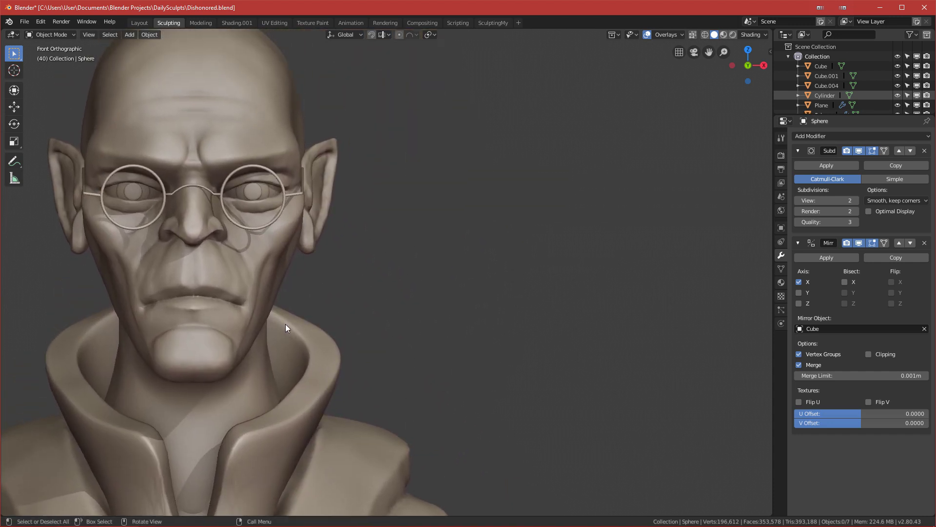
pyautogui.keyDown('shift'); pyautogui.moveTo(300, 310); pyautogui.dragTo(469, 367, button='middle'); pyautogui.keyUp('shift')
pyautogui.scroll(1, 419, 312)
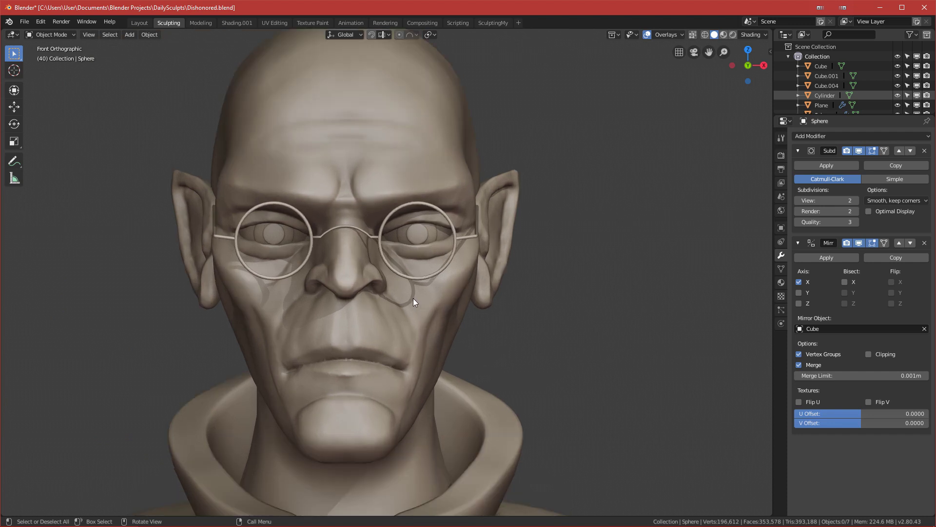
pyautogui.scroll(3, 408, 261)
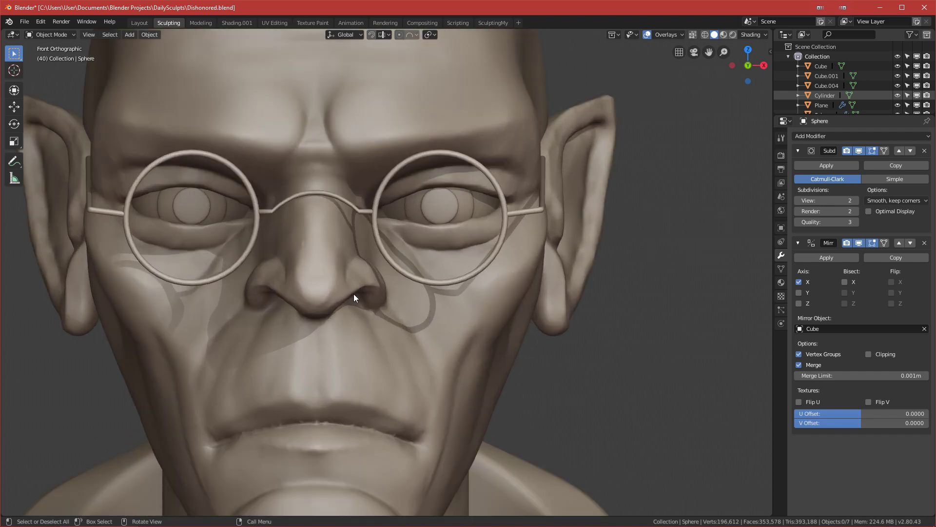
# Select the eyeballs and examine their fit and gaze direction from above, from below and from the front
pyautogui.click(444, 217)
pyautogui.moveTo(397, 370); pyautogui.dragTo(487, 241, button='middle')
pyautogui.scroll(-4, 470, 170)
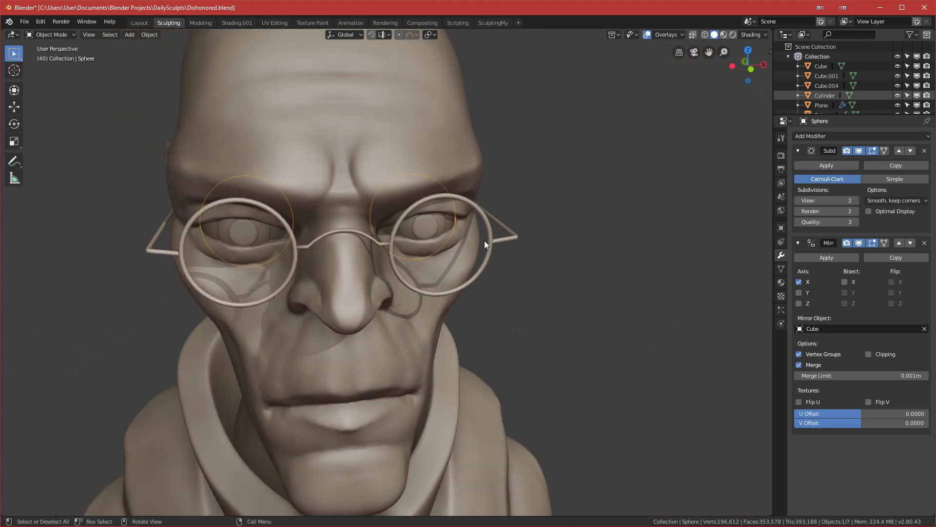
pyautogui.scroll(3, 467, 238)
pyautogui.scroll(3, 467, 238)
pyautogui.moveTo(437, 259); pyautogui.dragTo(428, 226, button='middle')
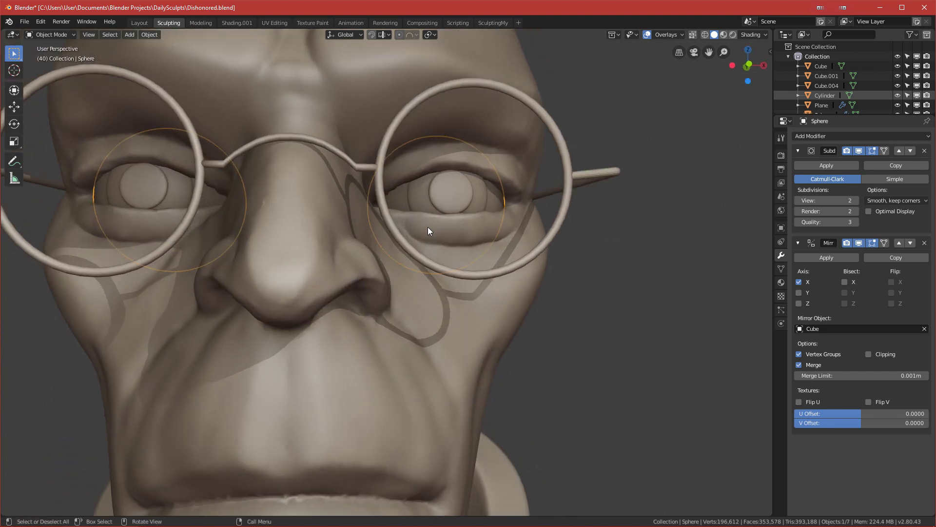
pyautogui.scroll(-5, 426, 228)
pyautogui.keyDown('alt'); pyautogui.moveTo(426, 230); pyautogui.dragTo(426, 232, button='middle'); pyautogui.keyUp('alt')
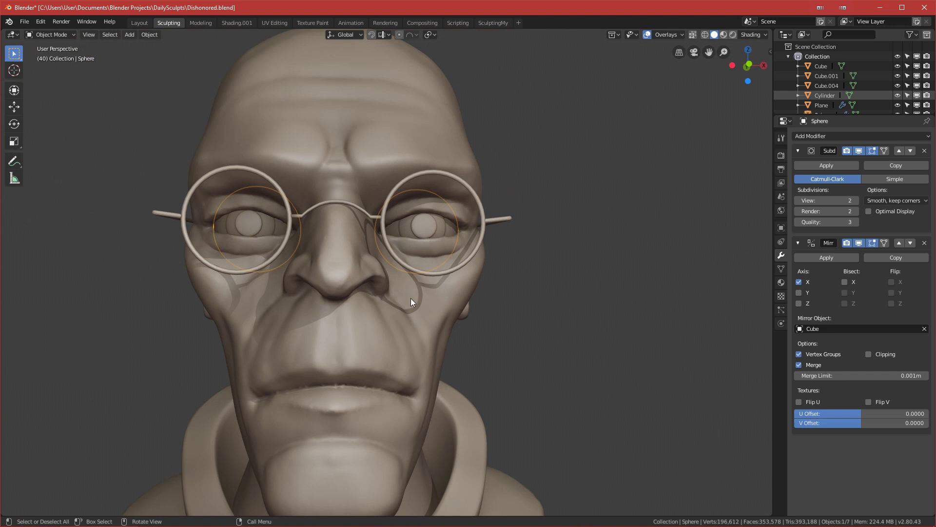
pyautogui.scroll(4, 359, 207)
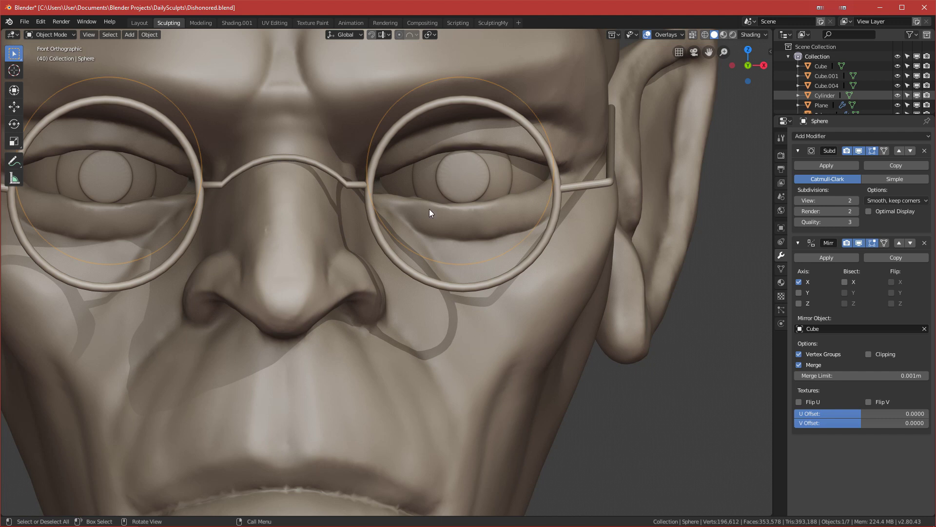
pyautogui.scroll(-4, 429, 210)
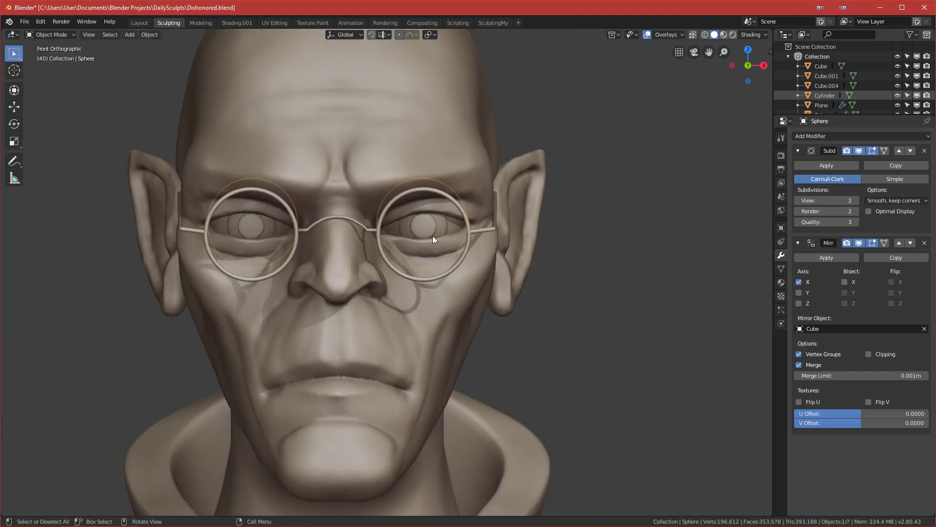
# Fine-tune the eyeballs' gaze with a small Trackball rotation of about 0.573° and -1.15° and check it near and far
pyautogui.press('r')
pyautogui.press('r')
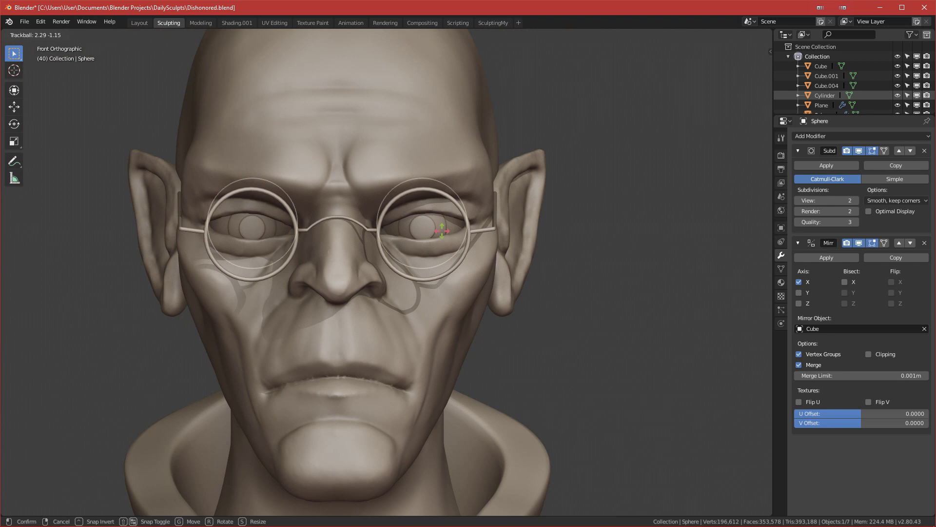
pyautogui.click(442, 230)
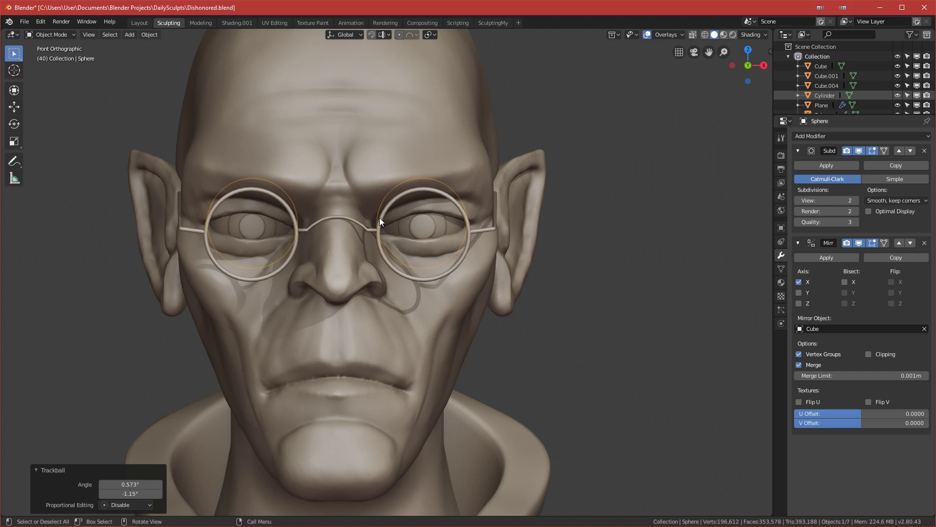
pyautogui.scroll(-5, 388, 229)
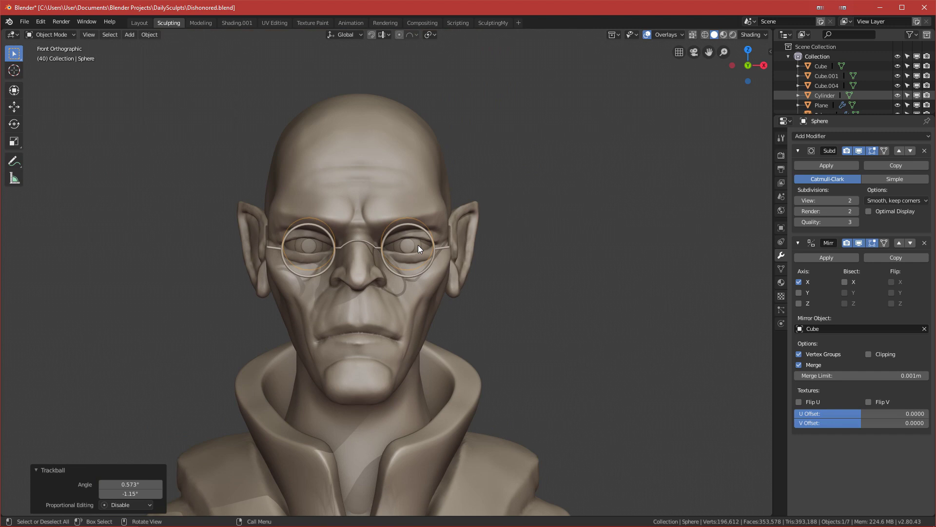
pyautogui.scroll(5, 415, 245)
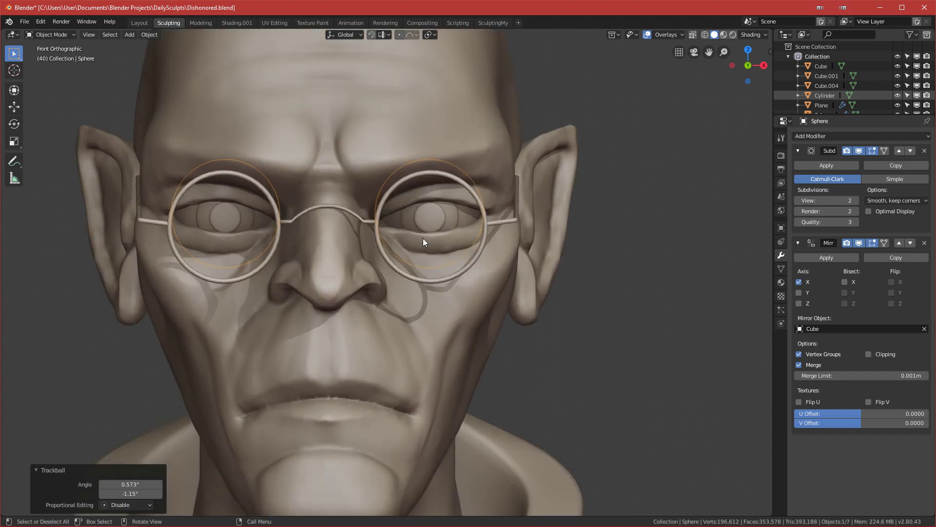
# Examine the finished eyes on the bust from the side, at an angle and from the front
pyautogui.moveTo(423, 238); pyautogui.dragTo(343, 233, button='middle')
pyautogui.scroll(-4, 343, 234)
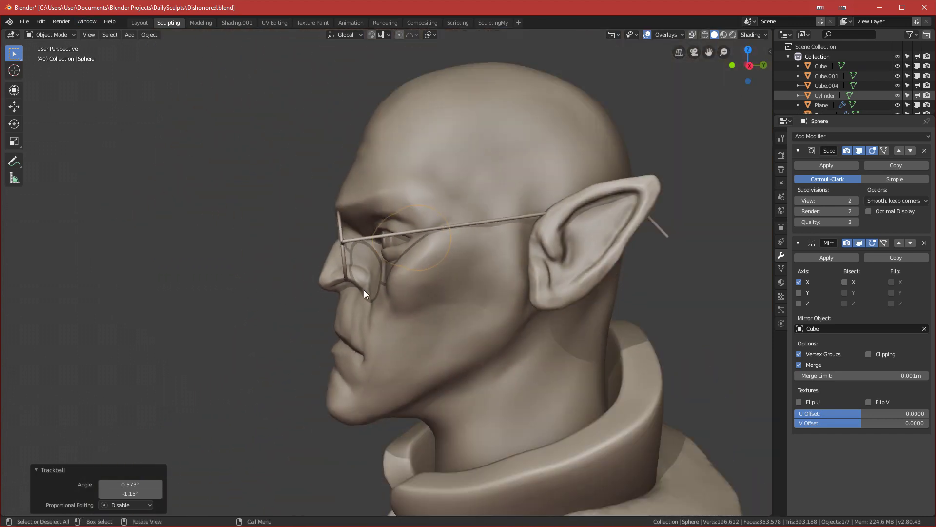
pyautogui.moveTo(363, 289); pyautogui.dragTo(108, 155, button='middle')
pyautogui.scroll(4, 388, 259)
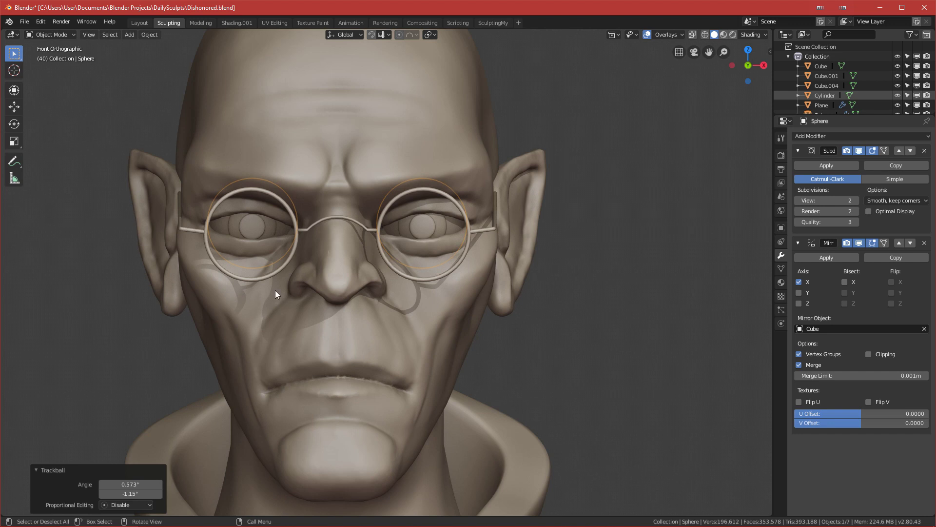
pyautogui.scroll(-3, 442, 266)
pyautogui.moveTo(418, 272); pyautogui.dragTo(440, 273, button='middle')
pyautogui.scroll(3, 440, 273)
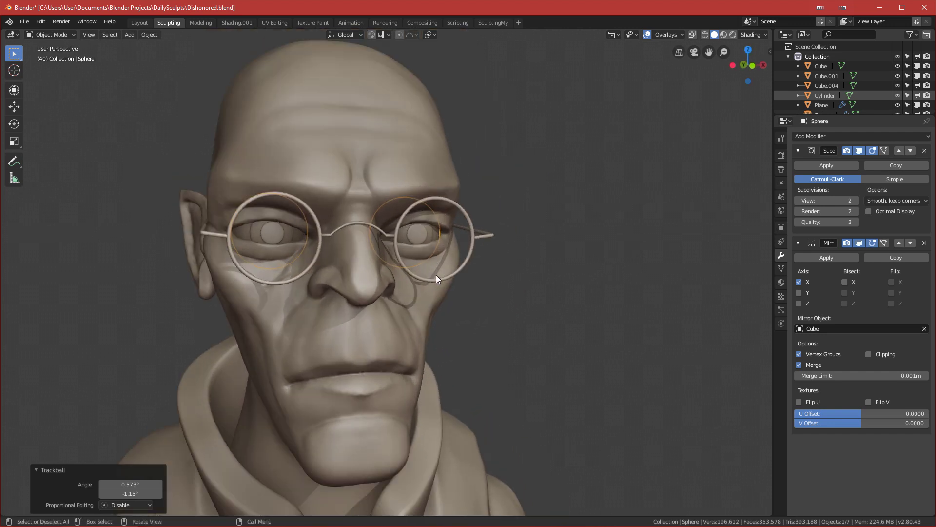
pyautogui.press('KP_1')
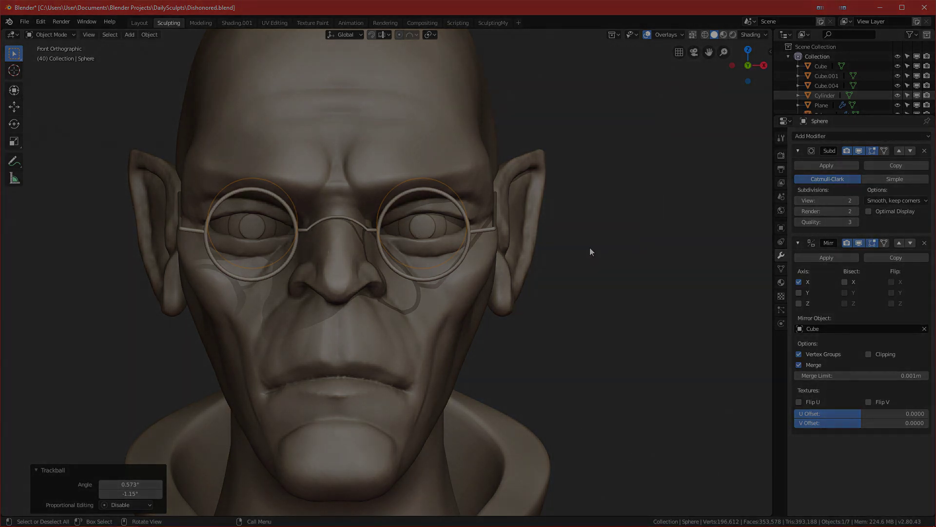
# Delete the mirrored eyeball object from the bust
pyautogui.scroll(-2, 591, 251)
pyautogui.press('x')
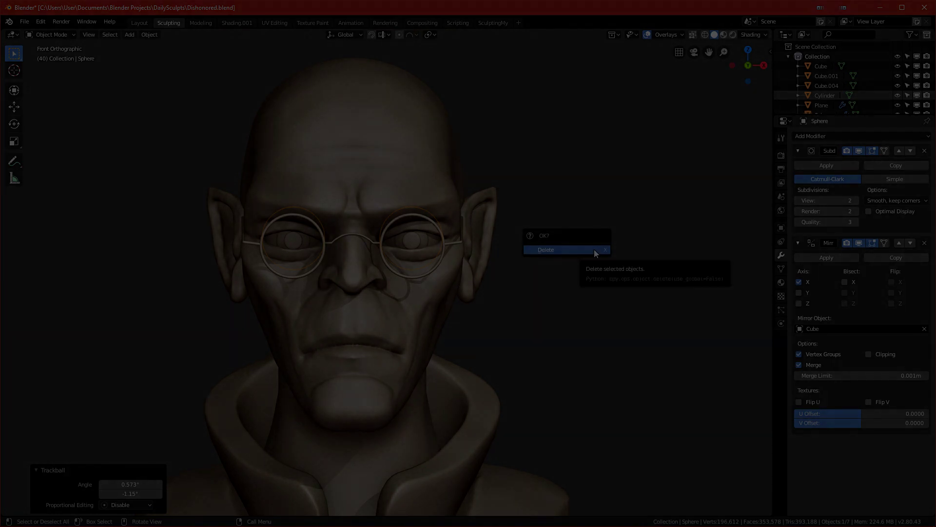
pyautogui.click(594, 250)
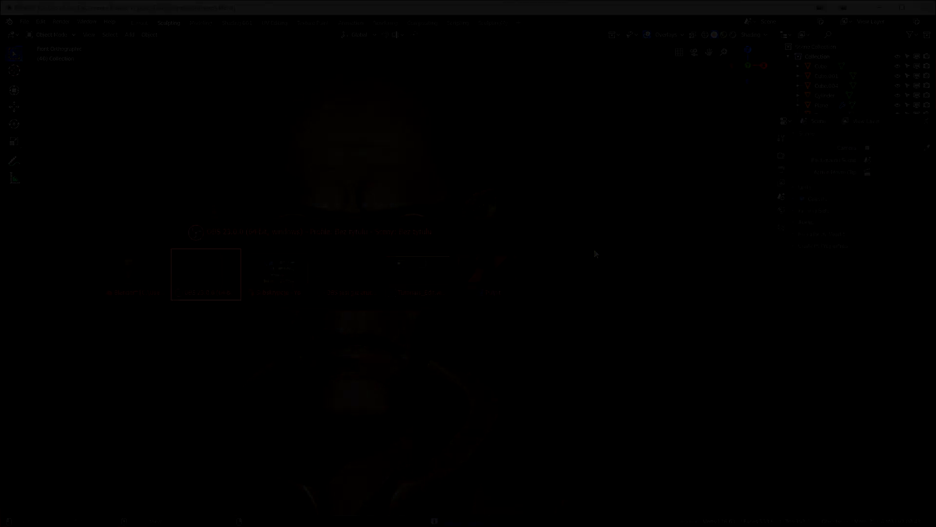